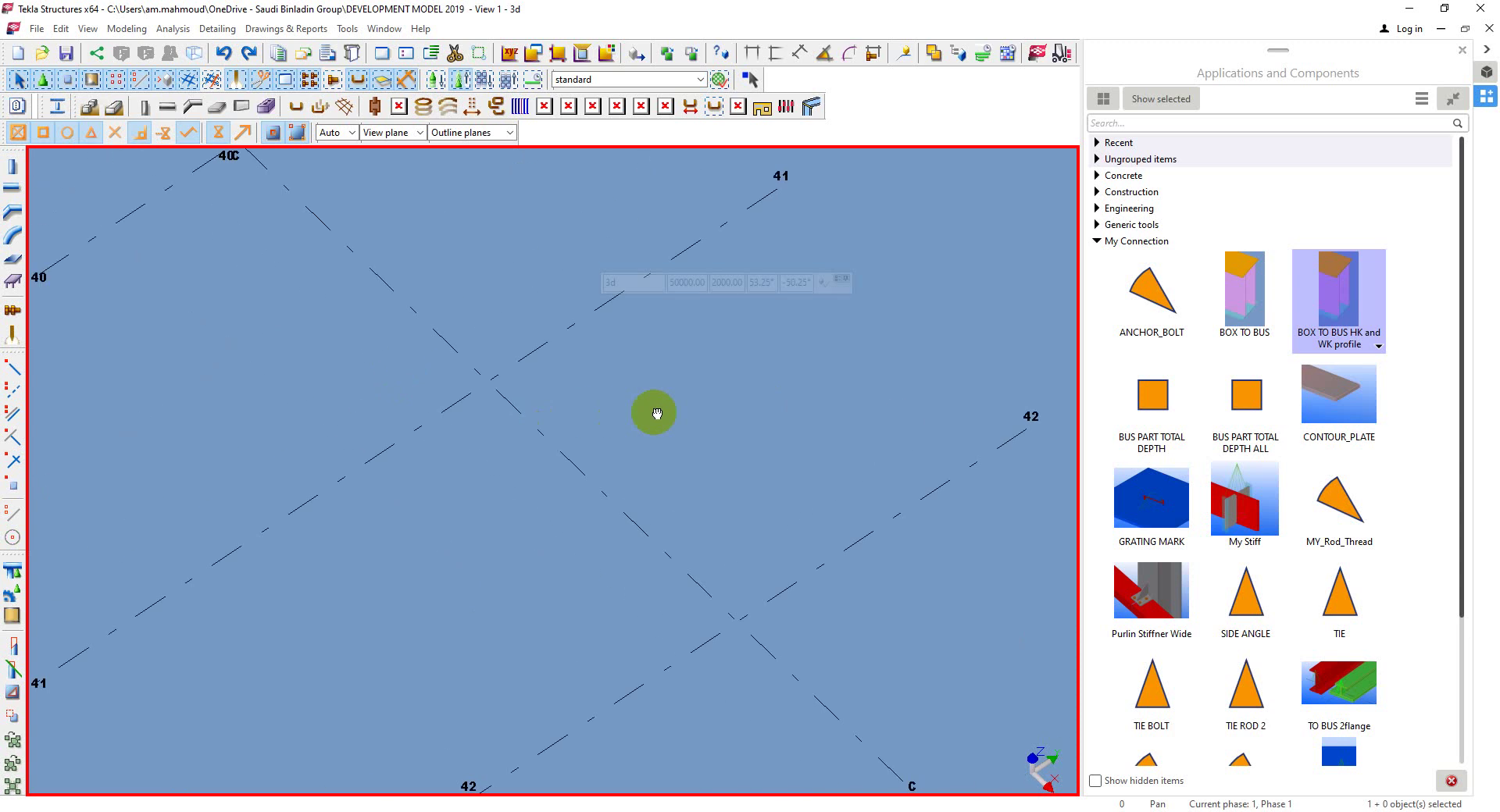
Draw two HEA300 beams between grid points in the model.
scroll(654, 412, down, 1)
click(12, 187)
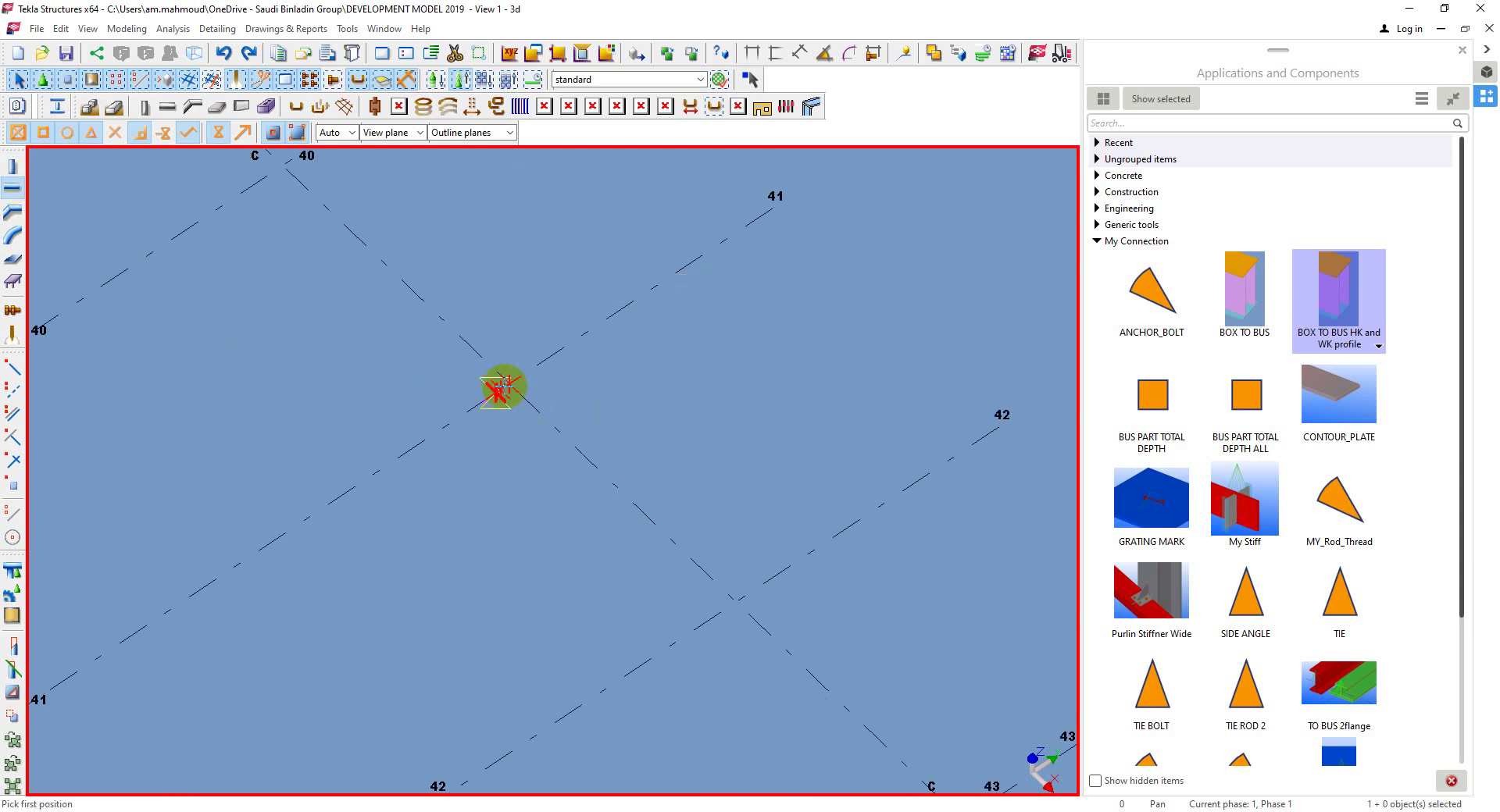
click(508, 380)
click(733, 600)
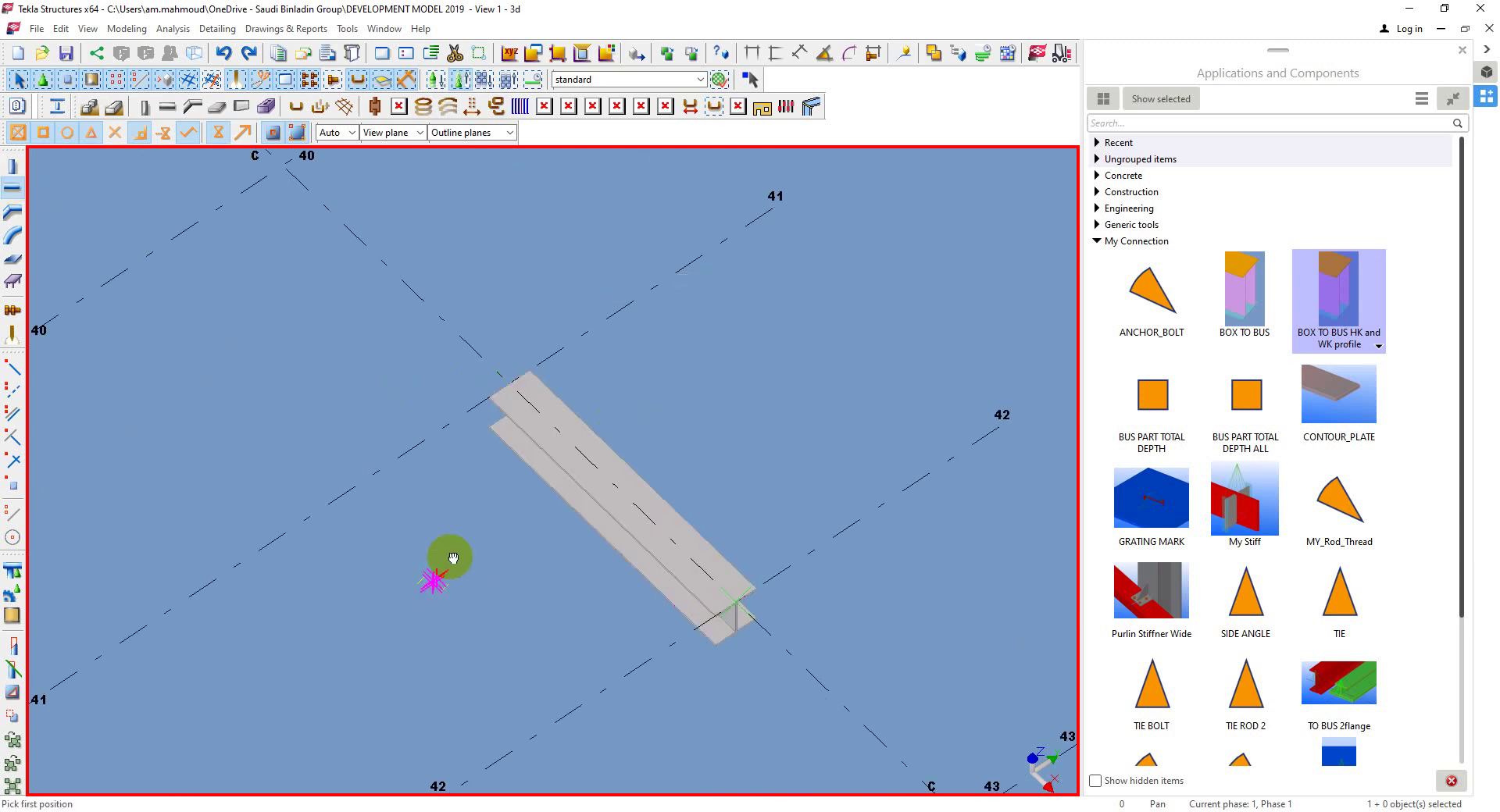
middle_drag(435, 563, 492, 470)
click(395, 398)
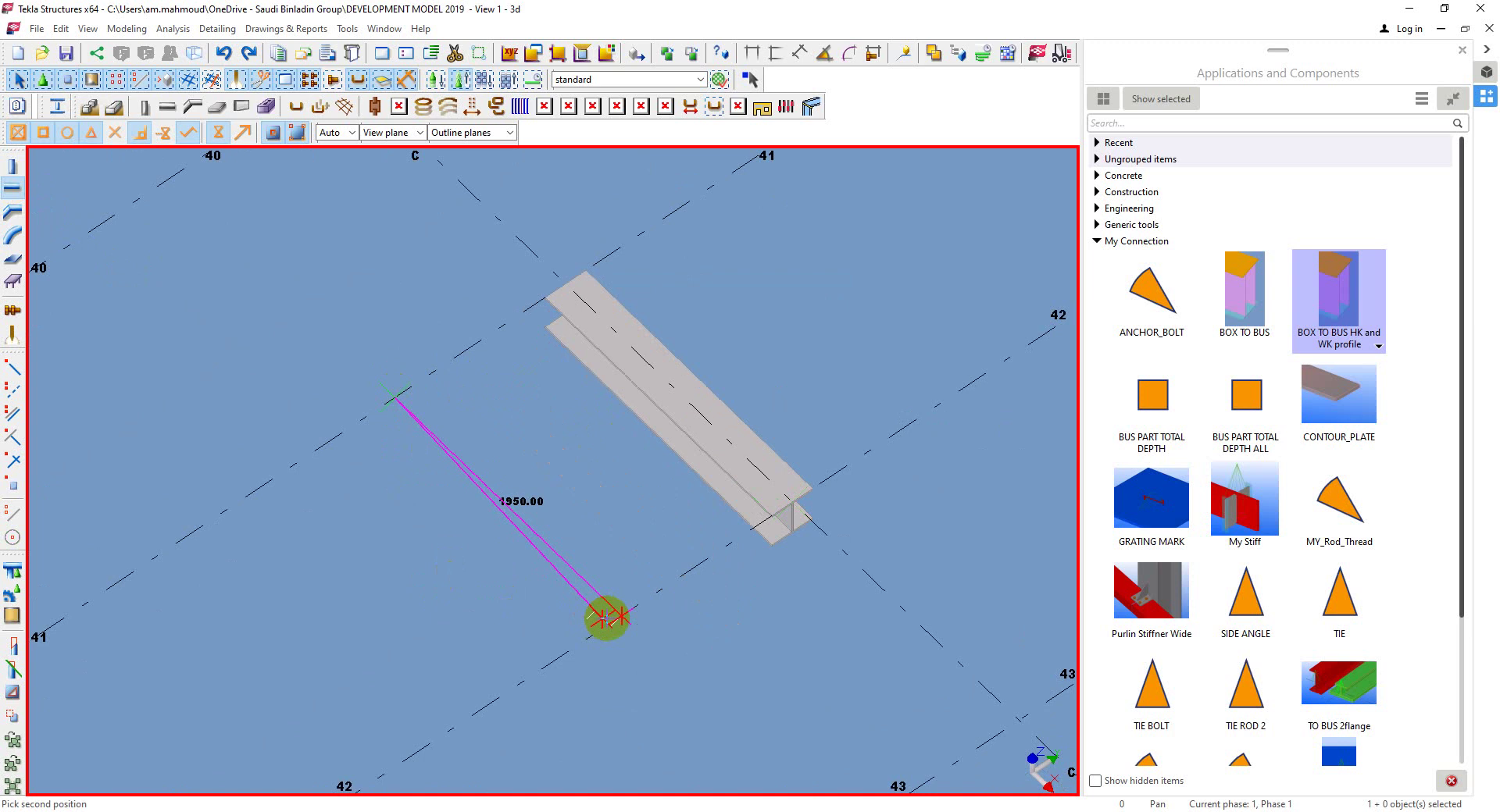
click(622, 620)
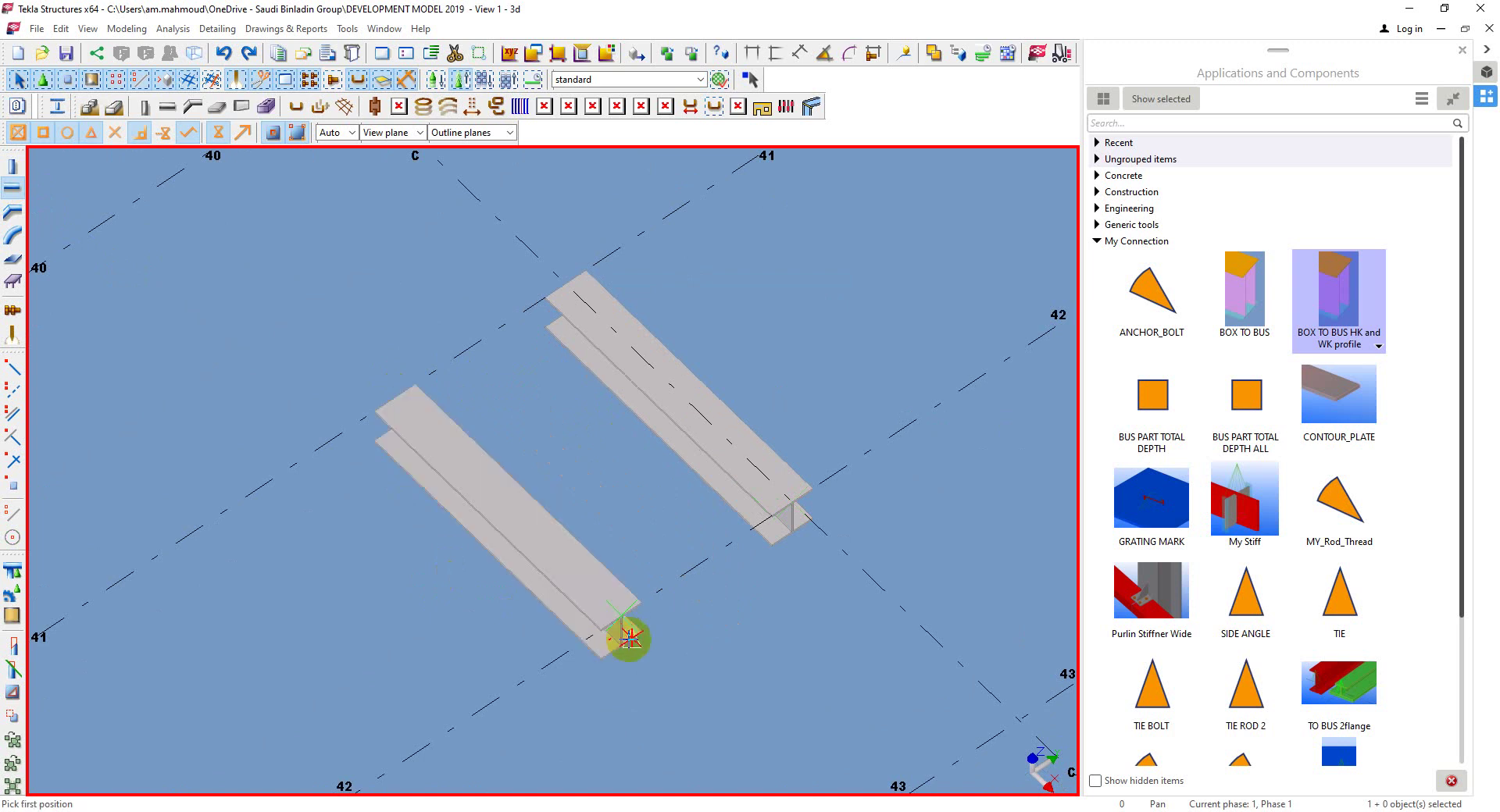
key(Escape)
Set the upper beam's class to 2 and the lower beam's to 3, then select both beams.
click(690, 467)
double_click(690, 467)
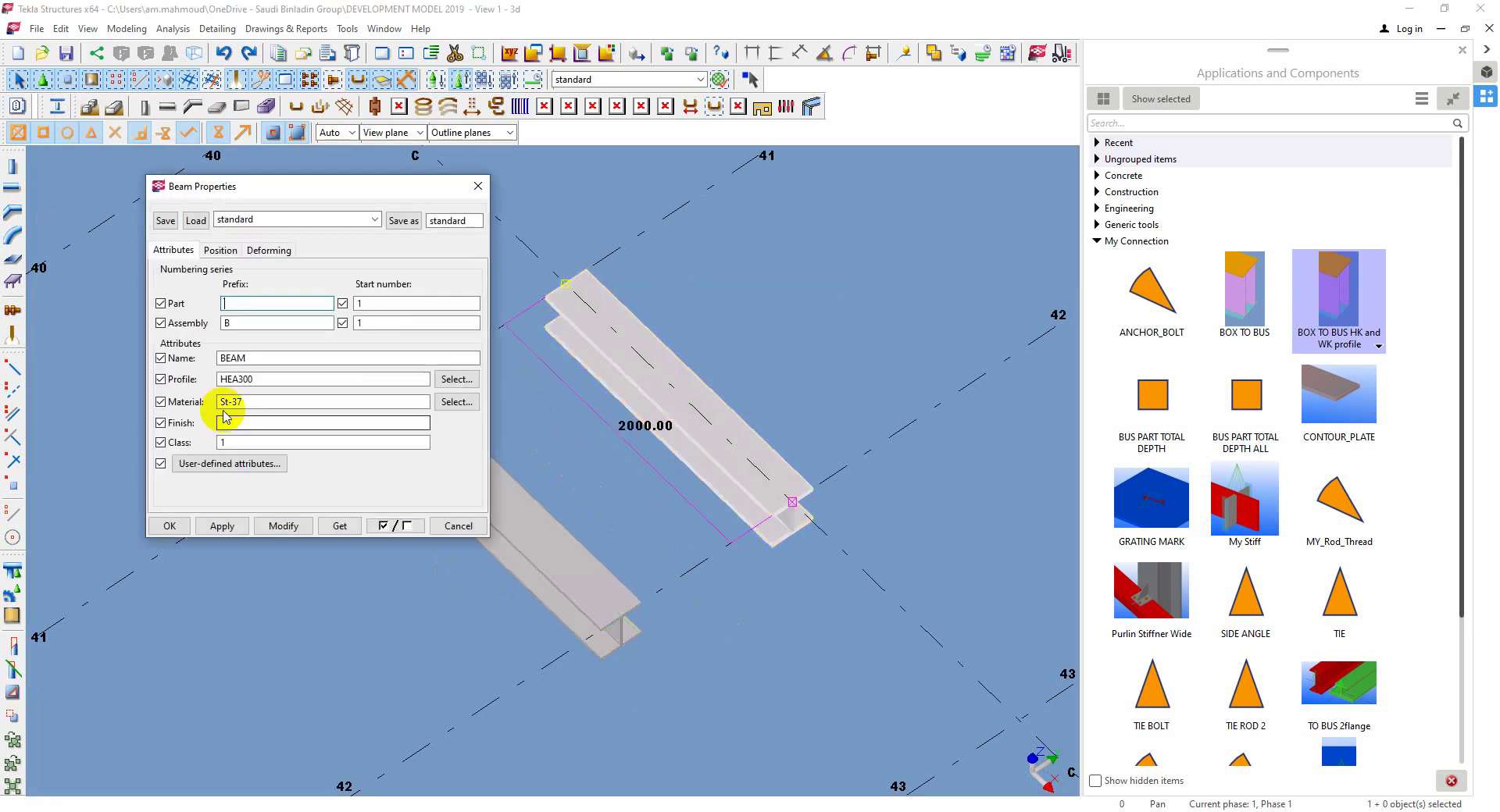
click(243, 442)
text(2)
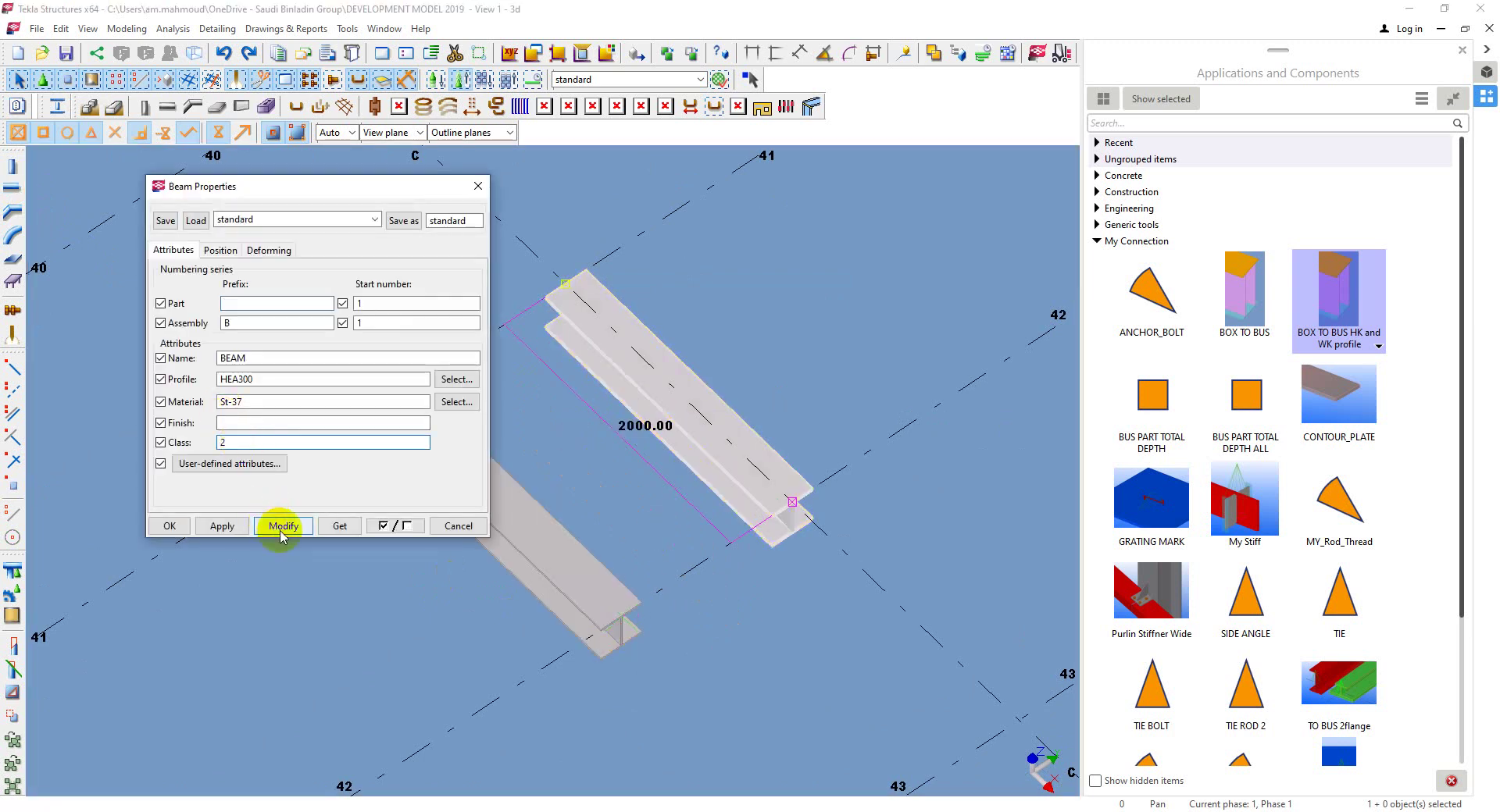
click(283, 525)
click(459, 525)
click(568, 525)
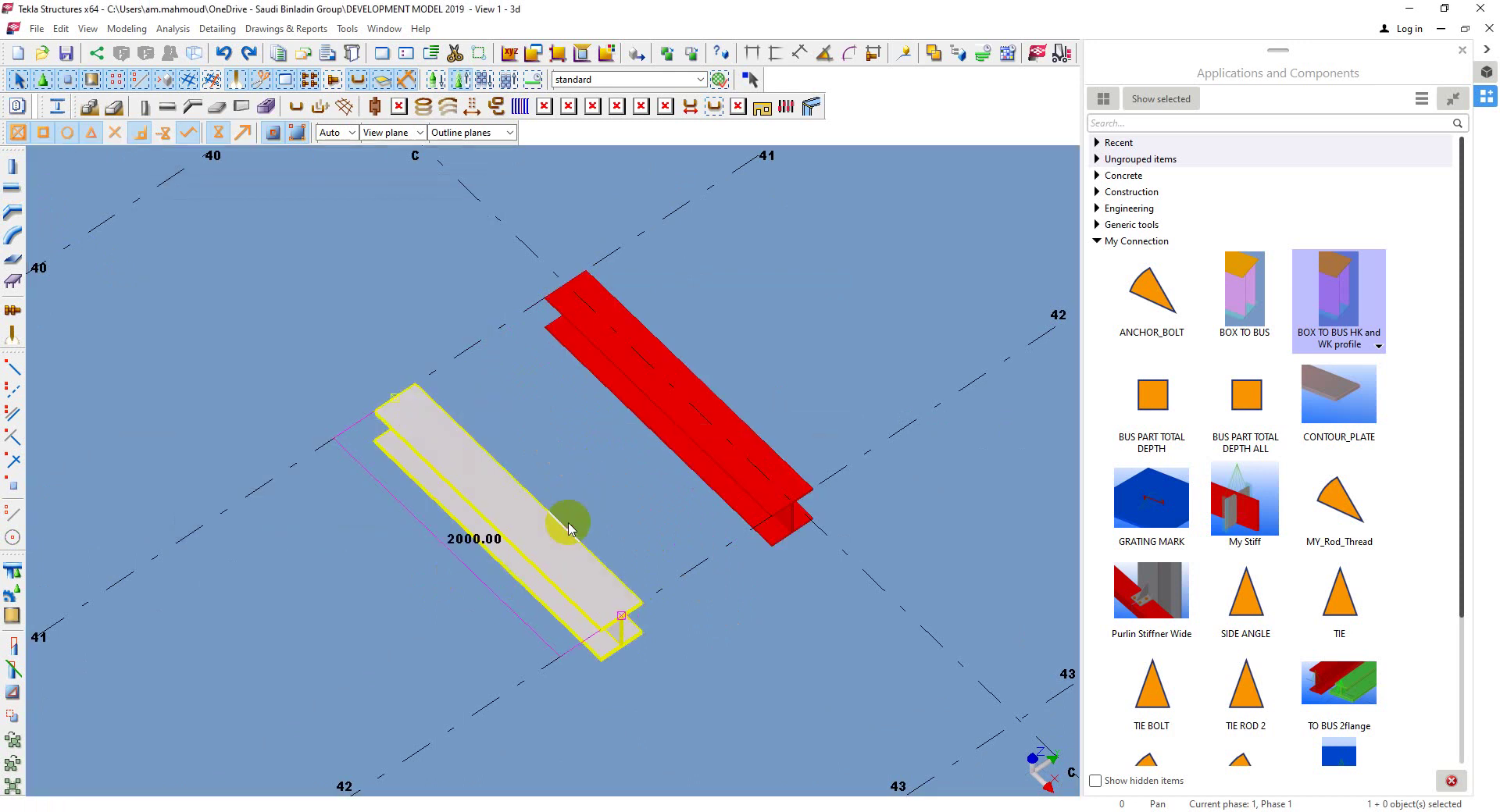
double_click(568, 526)
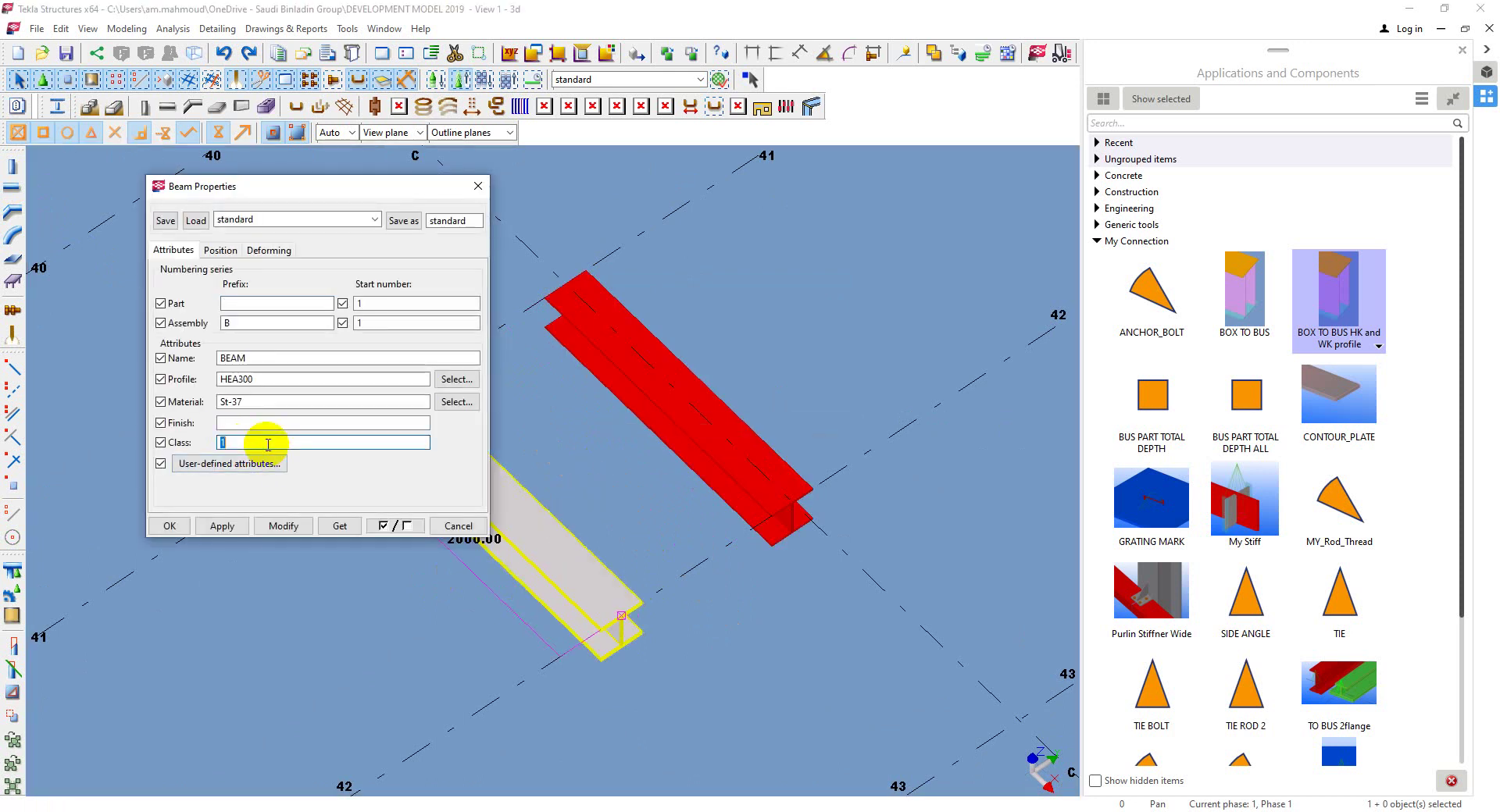
click(283, 525)
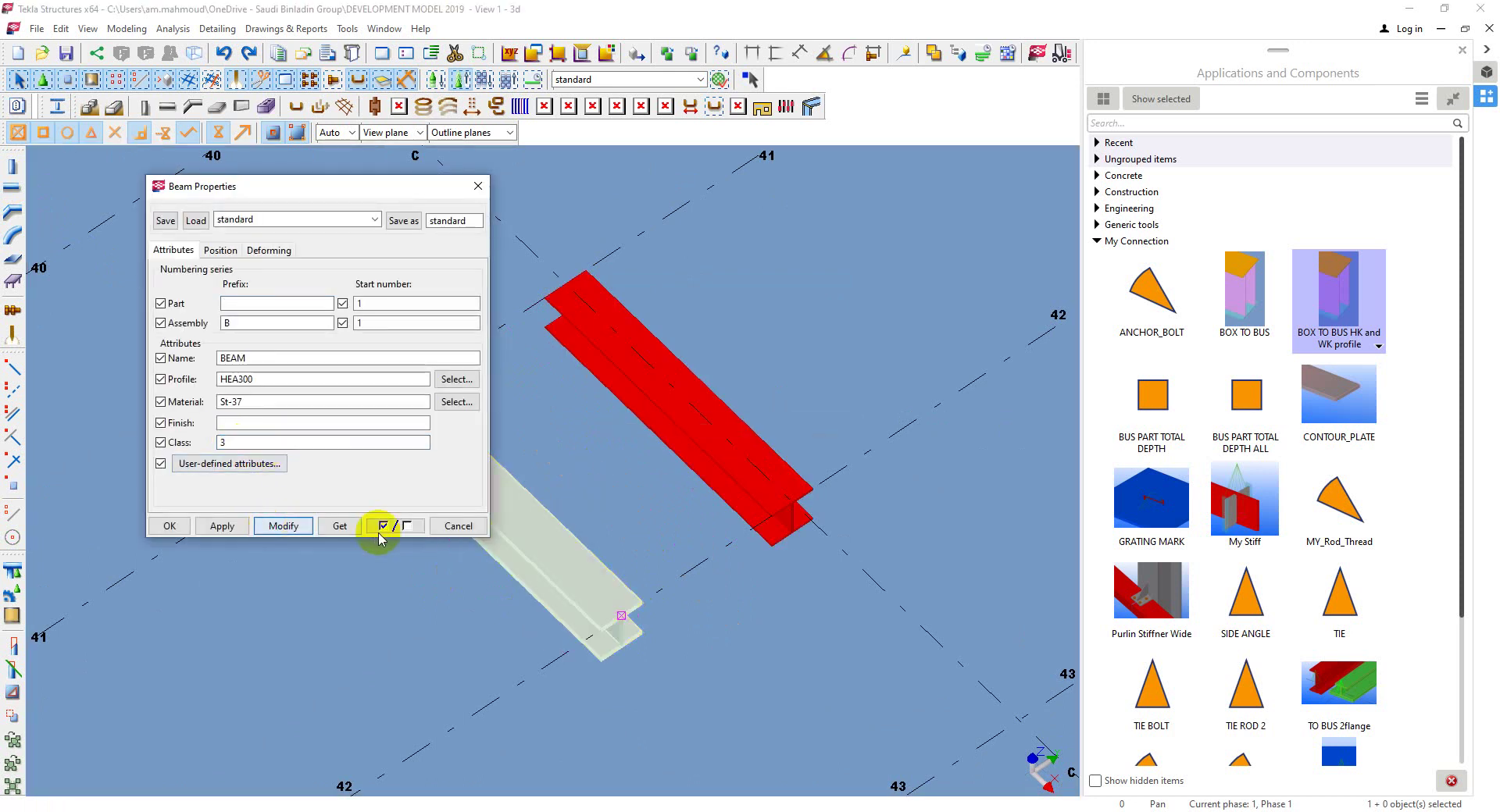
click(459, 526)
click(556, 472)
drag(724, 328, 472, 519)
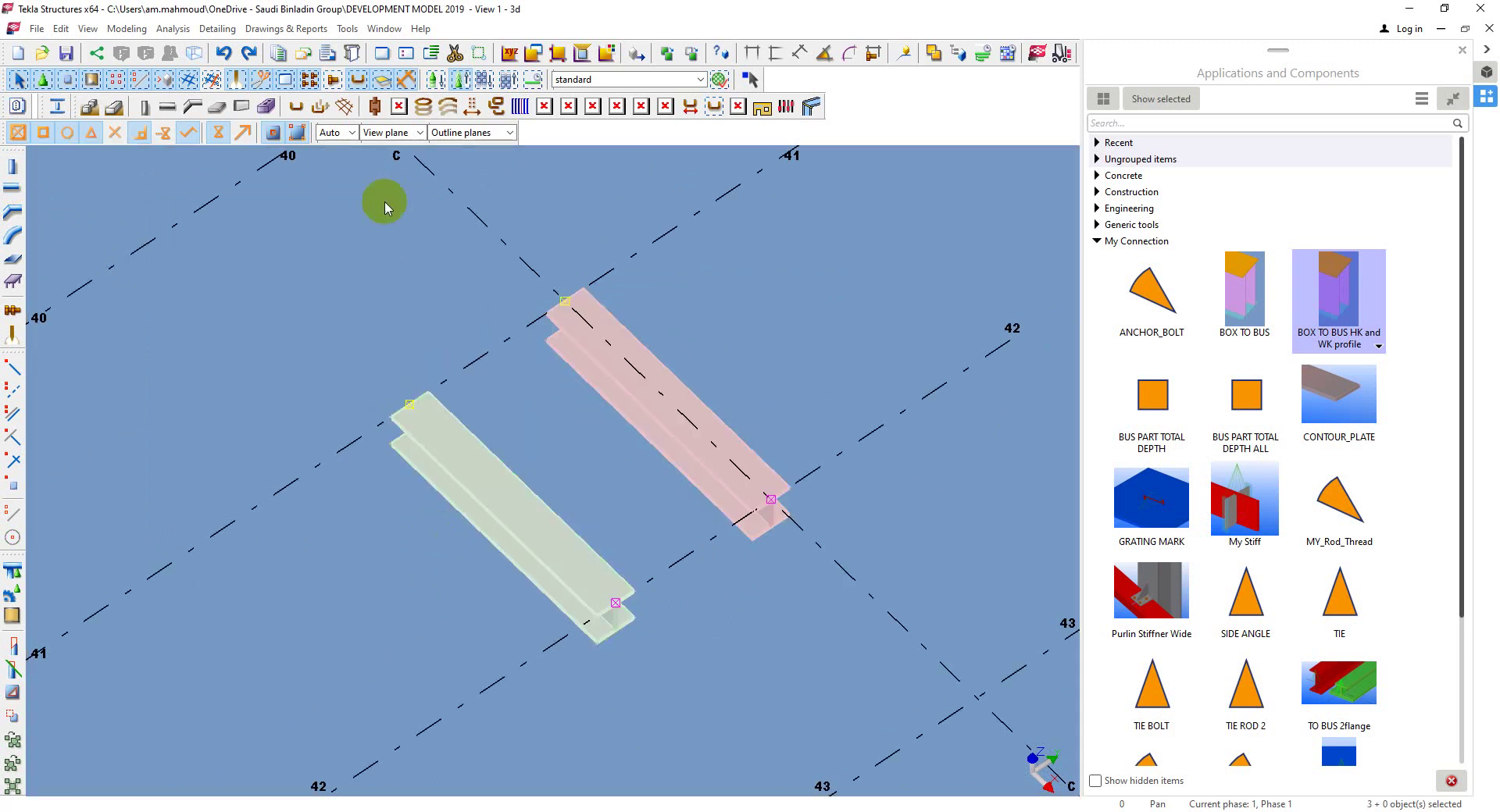
Create the AM_csv_Import Attribute.csv report from the selected beams, then close the report windows and side panel.
click(346, 29)
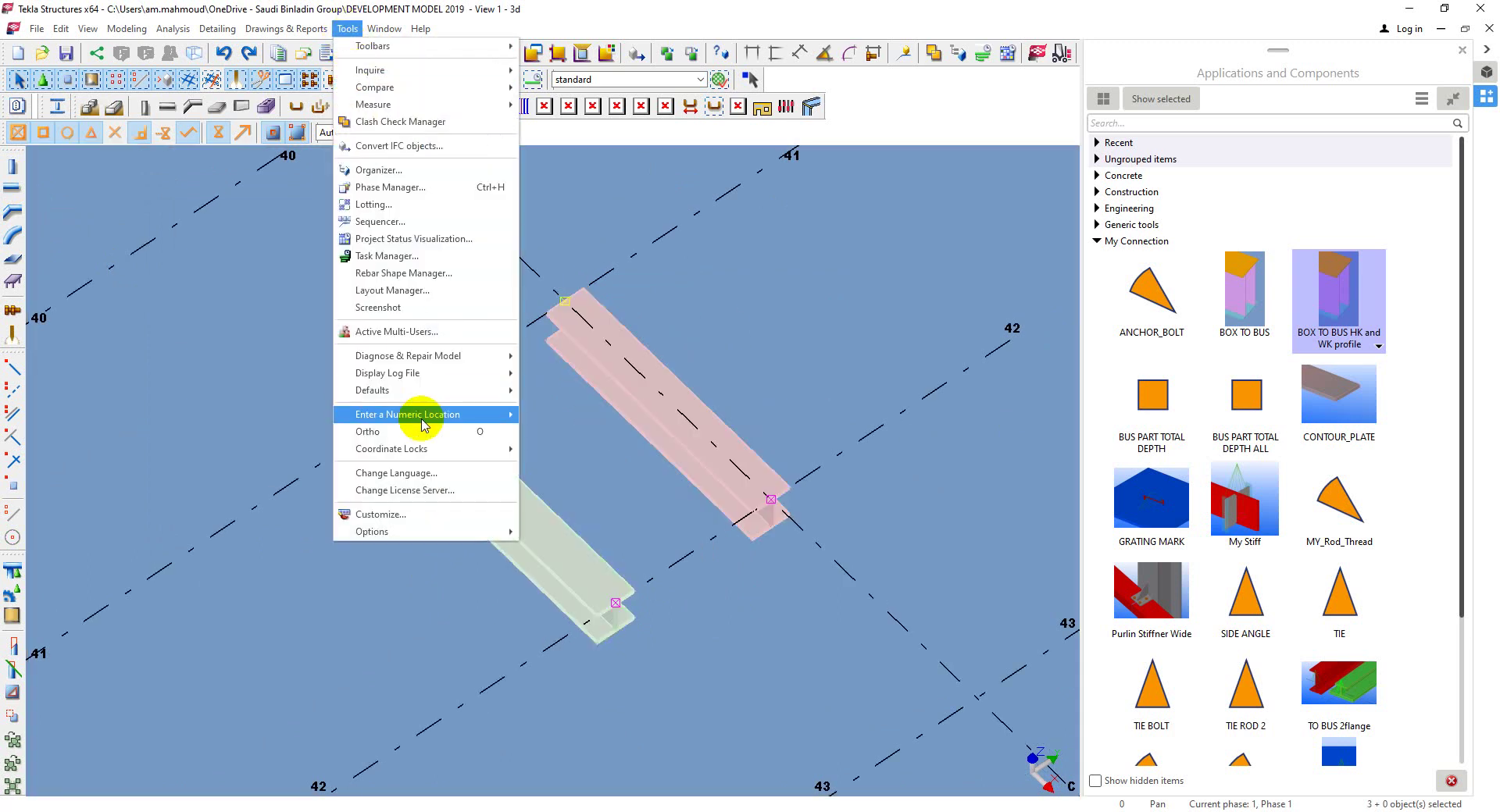
mouse_move(286, 28)
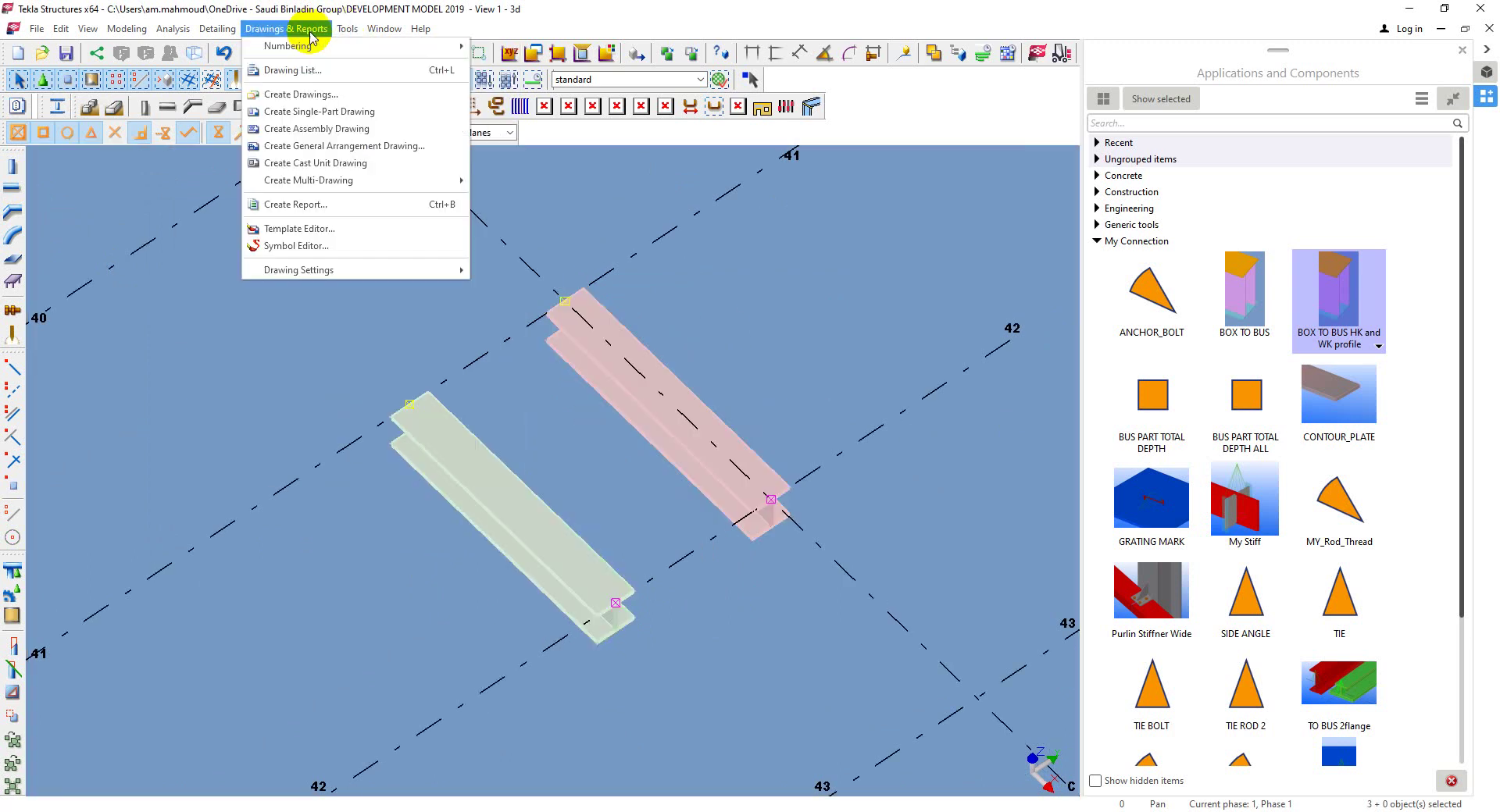
click(336, 207)
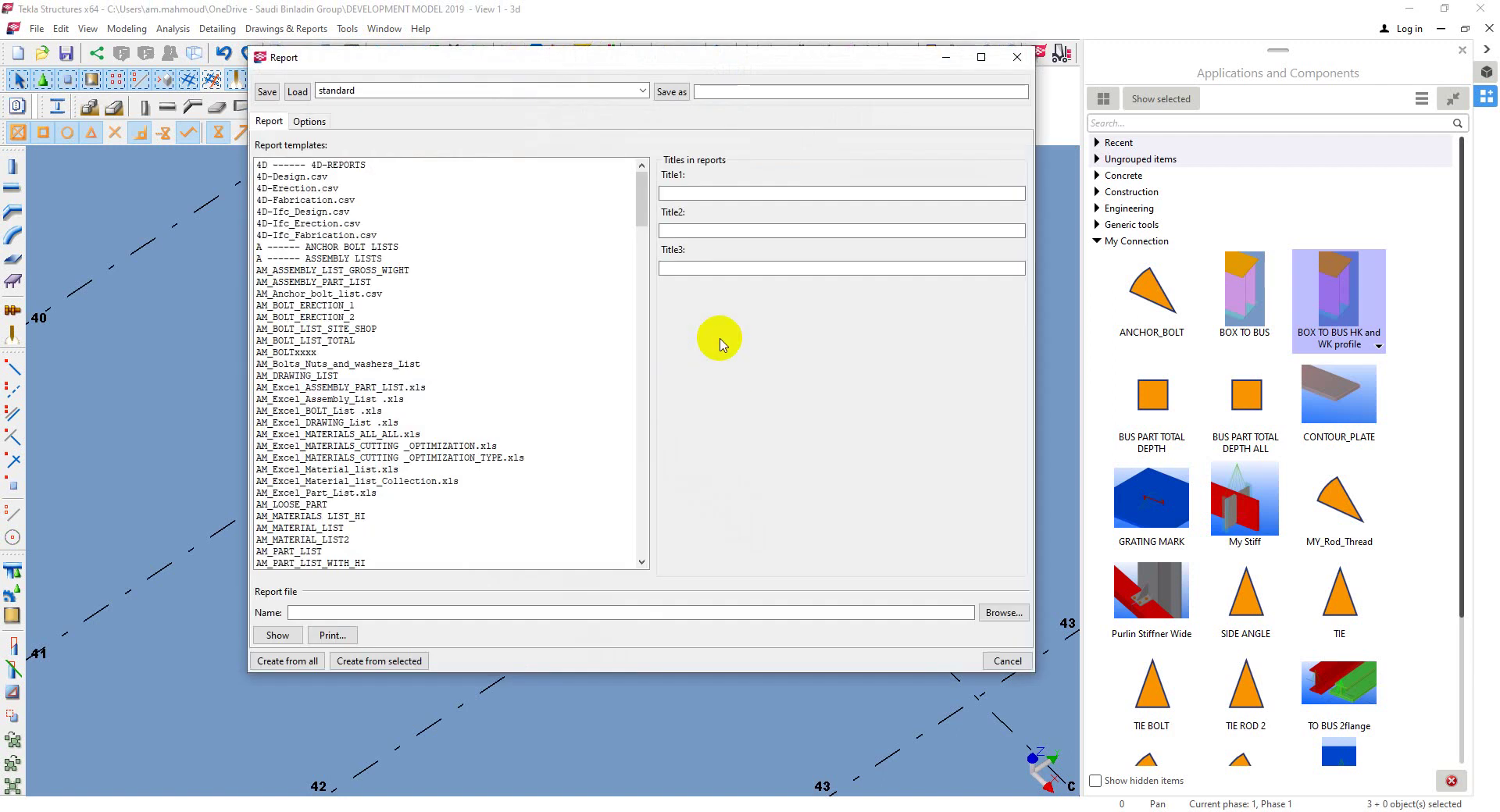
scroll(382, 437, down, 5)
scroll(289, 481, down, 3)
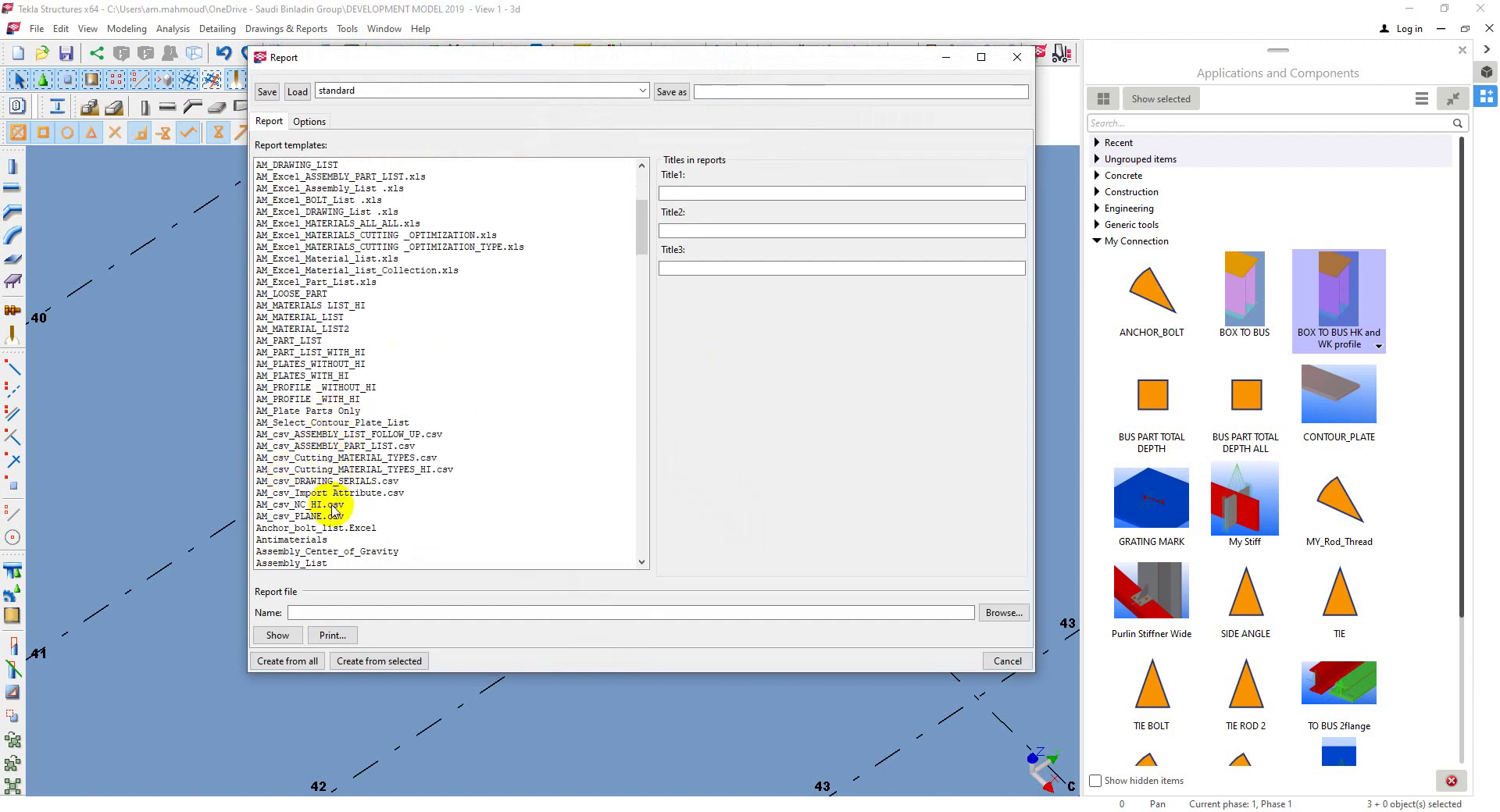
click(346, 493)
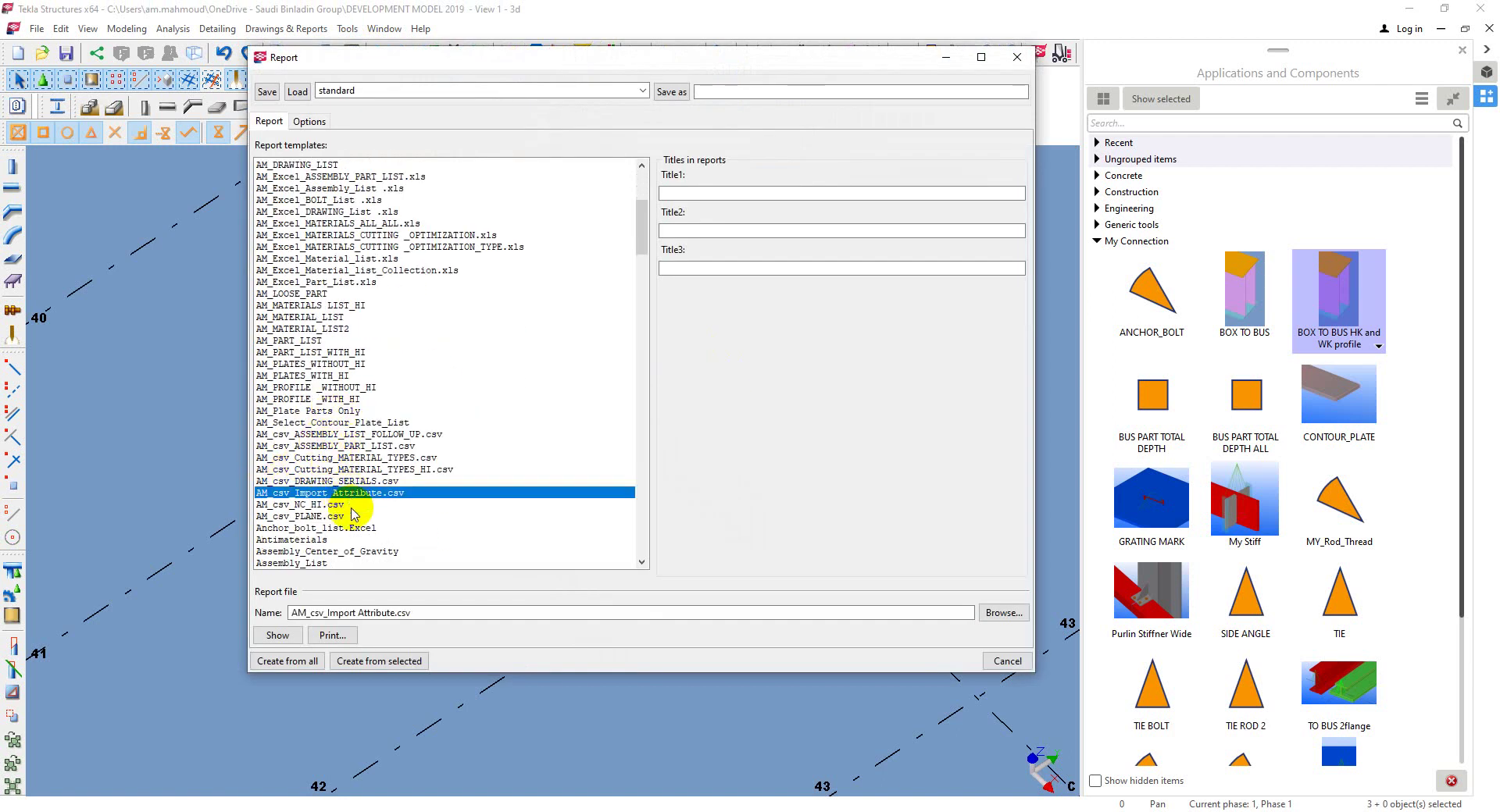
click(379, 661)
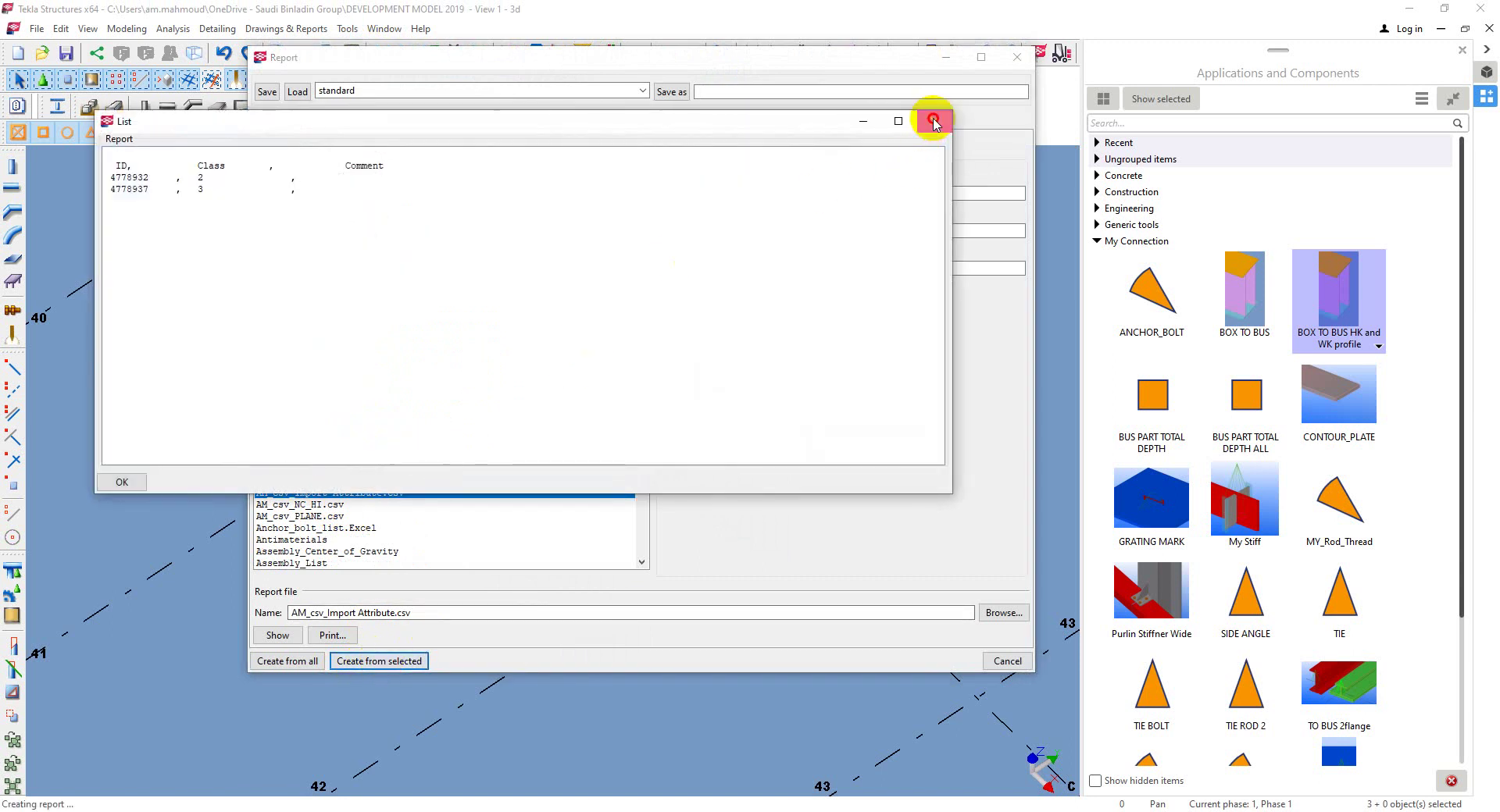
click(930, 123)
click(1017, 57)
click(1461, 49)
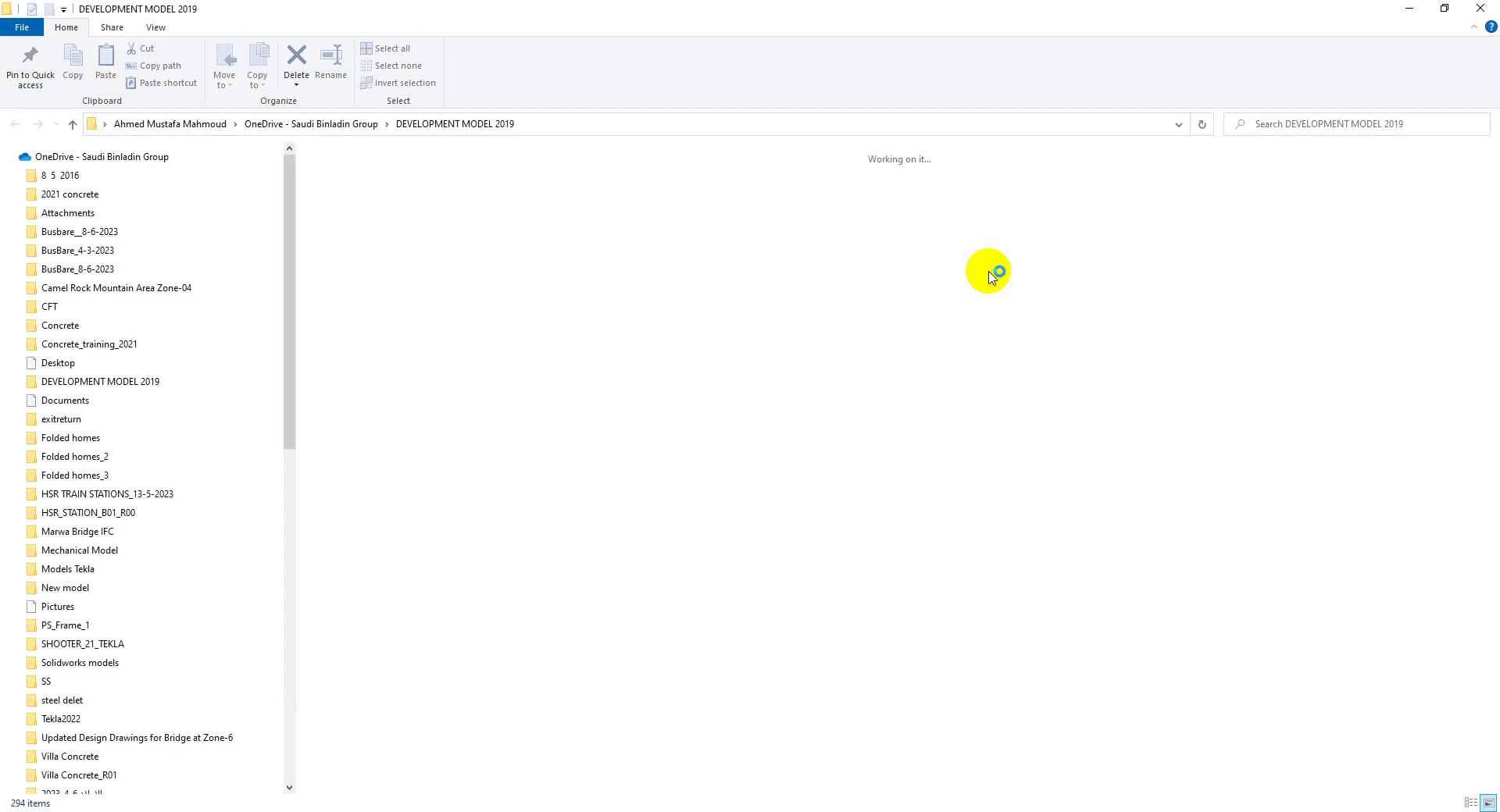
Open the Reports folder and its AM_csv_Import Attribute.csv file in Excel.
scroll(955, 325, down, 5)
scroll(954, 325, down, 5)
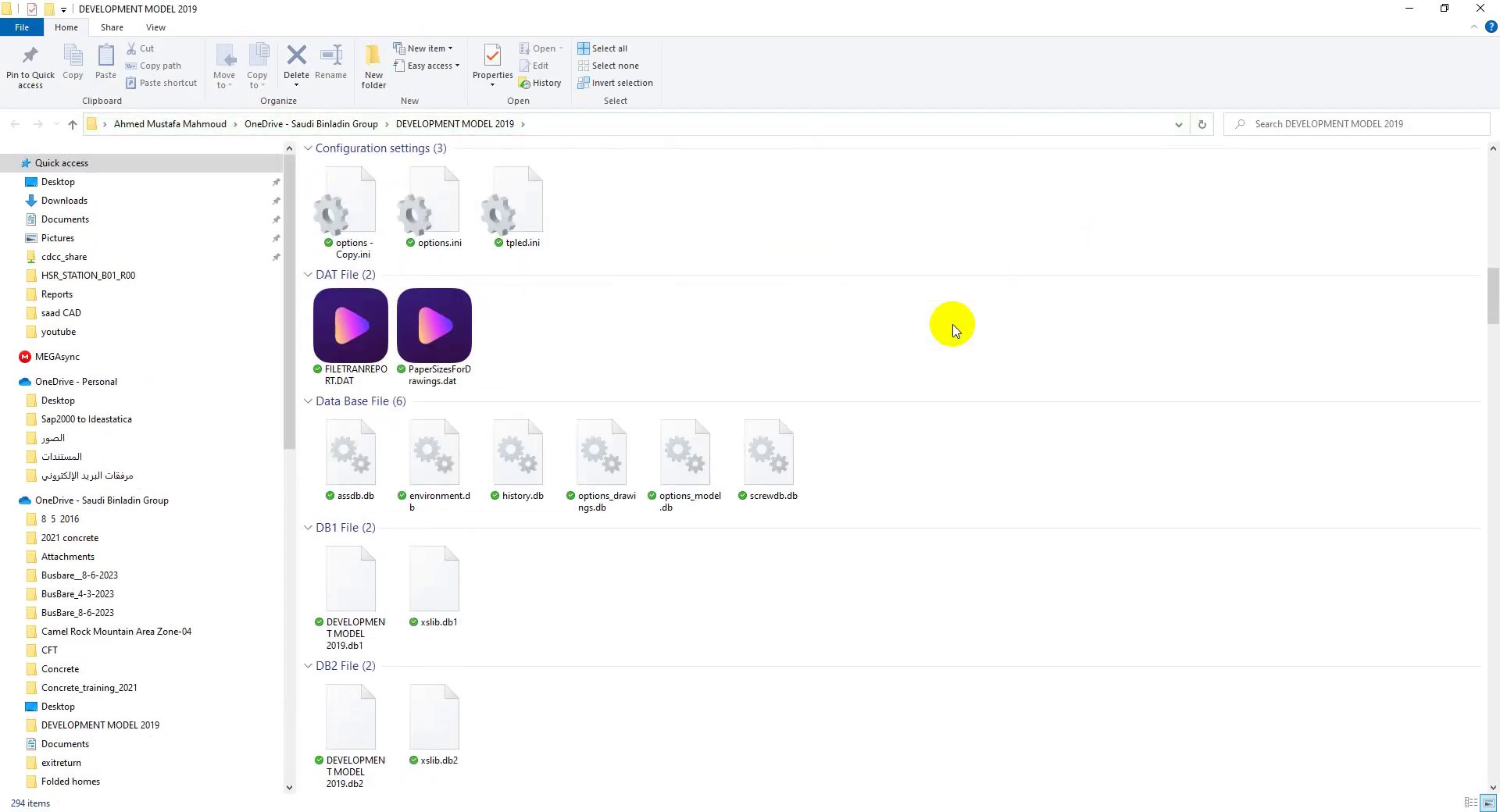
scroll(954, 325, down, 5)
scroll(954, 326, down, 5)
scroll(953, 327, down, 5)
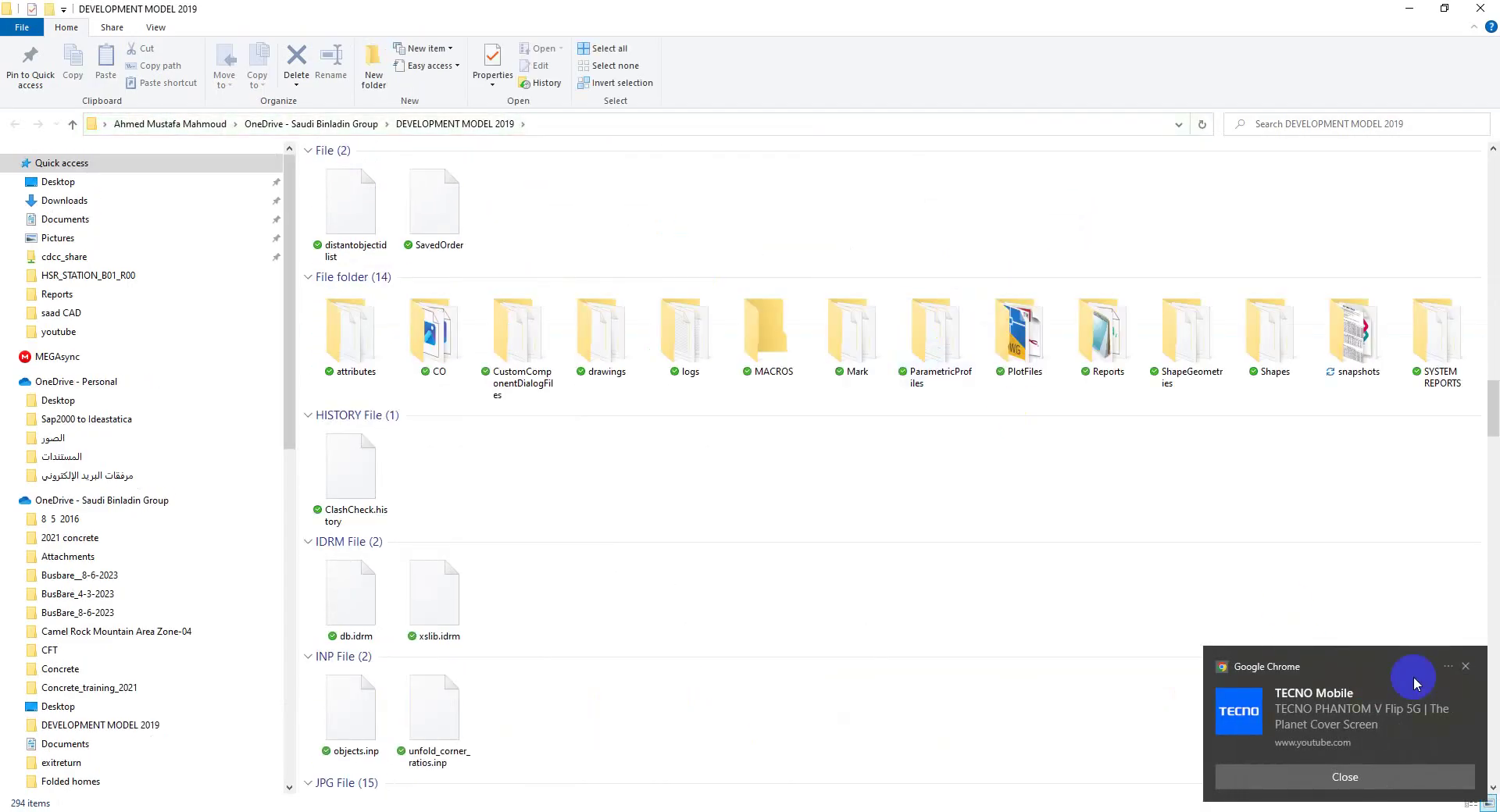
click(1465, 669)
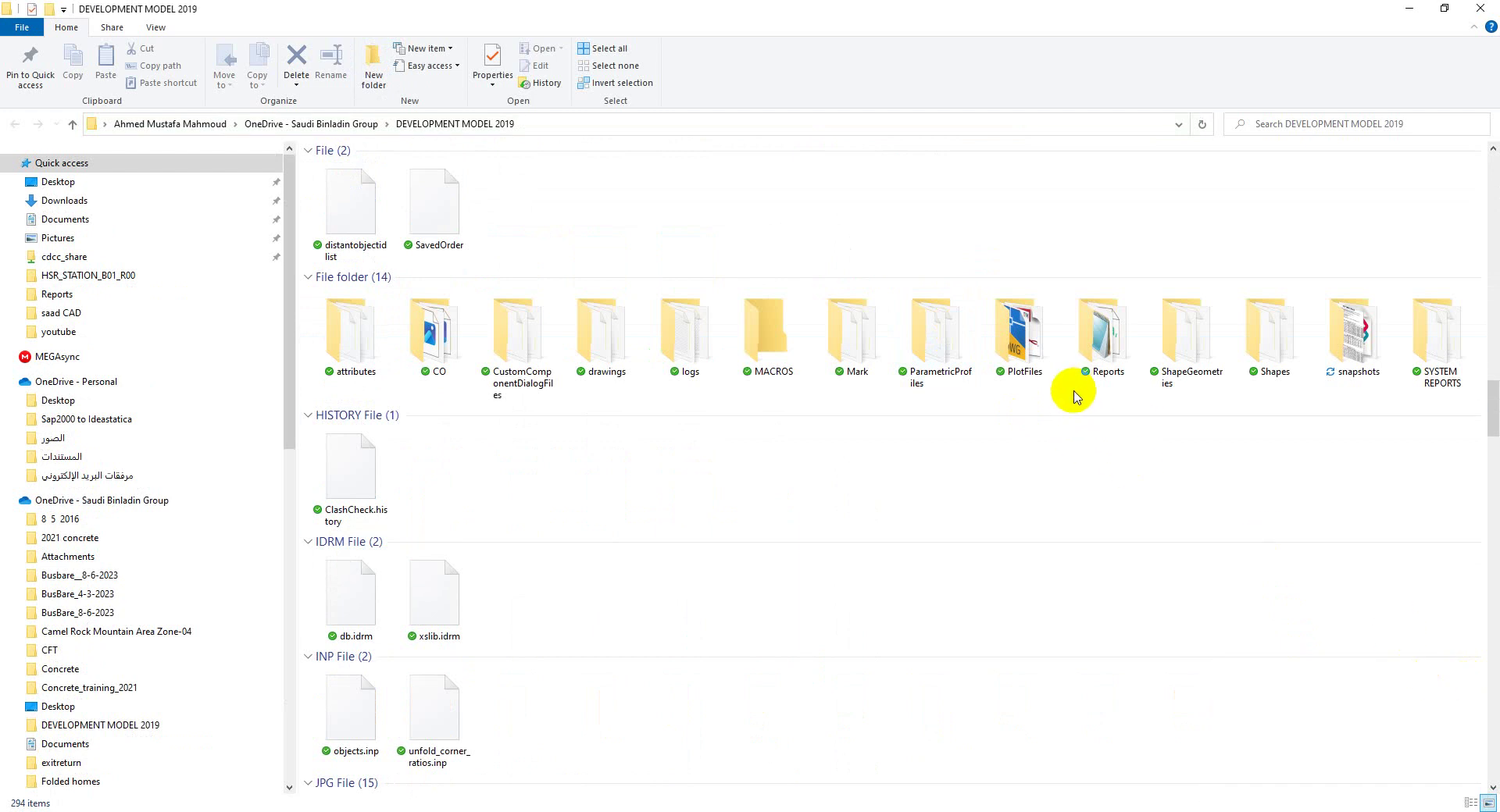
double_click(1112, 333)
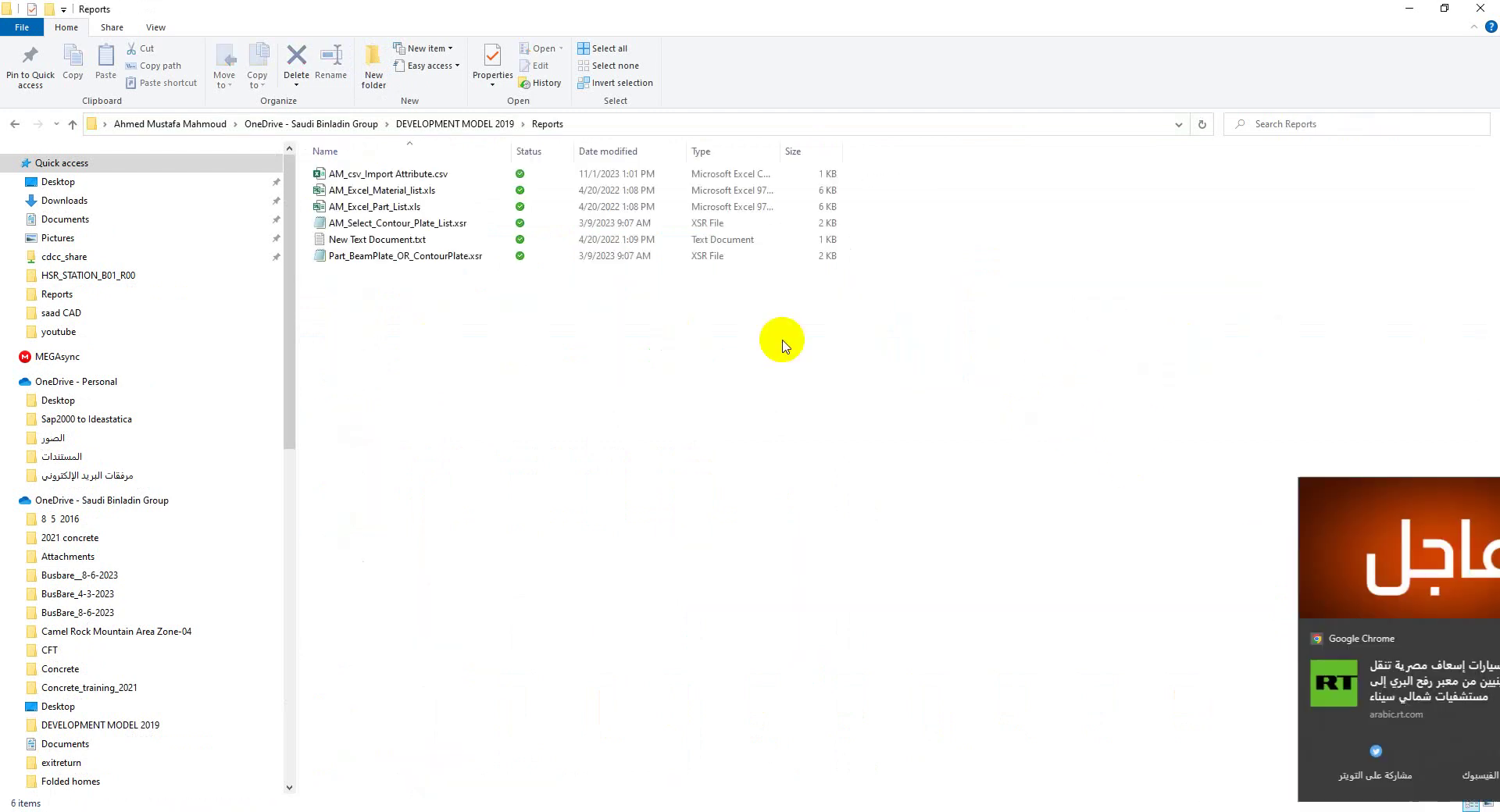
click(1466, 639)
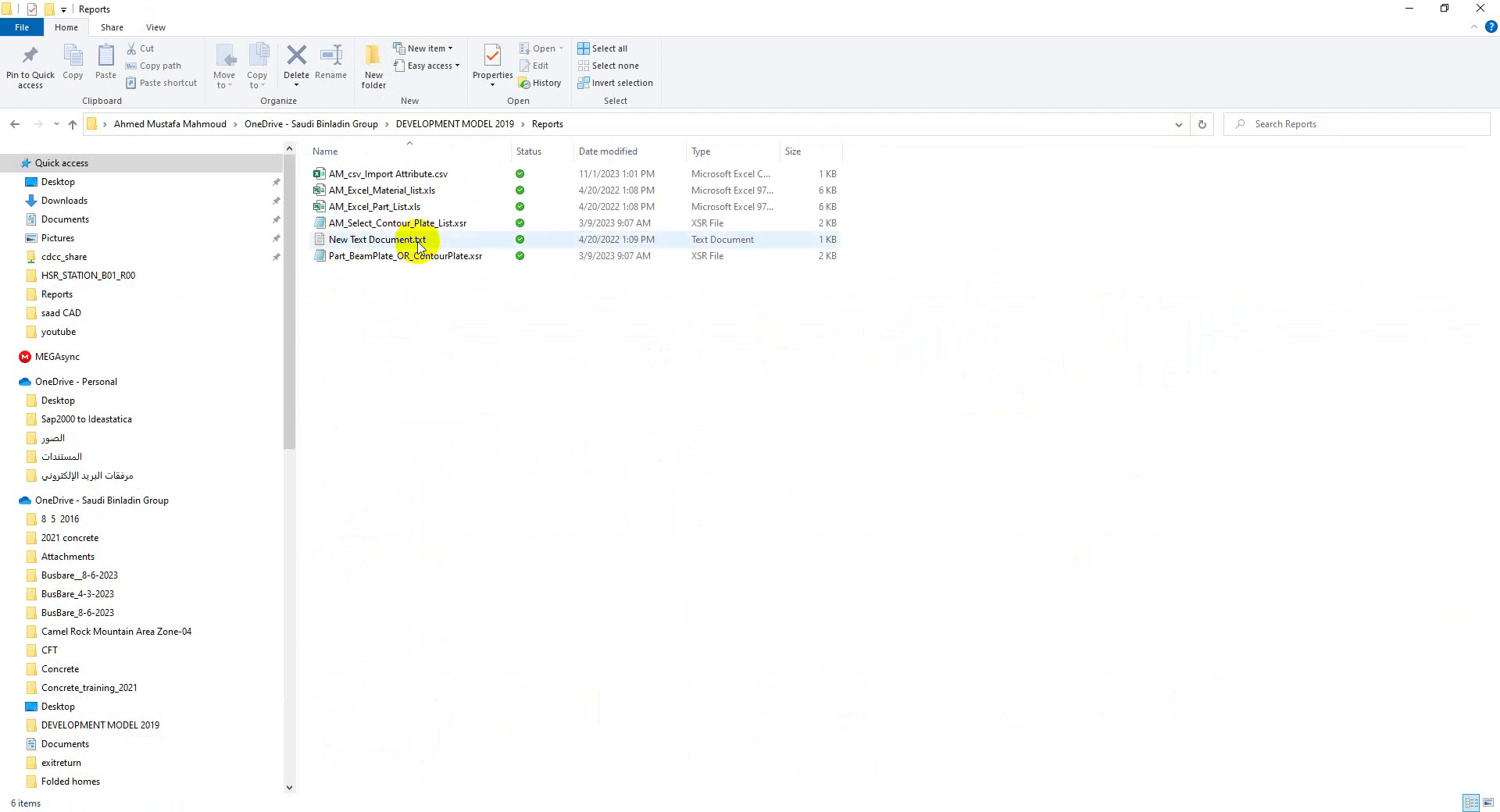
click(413, 178)
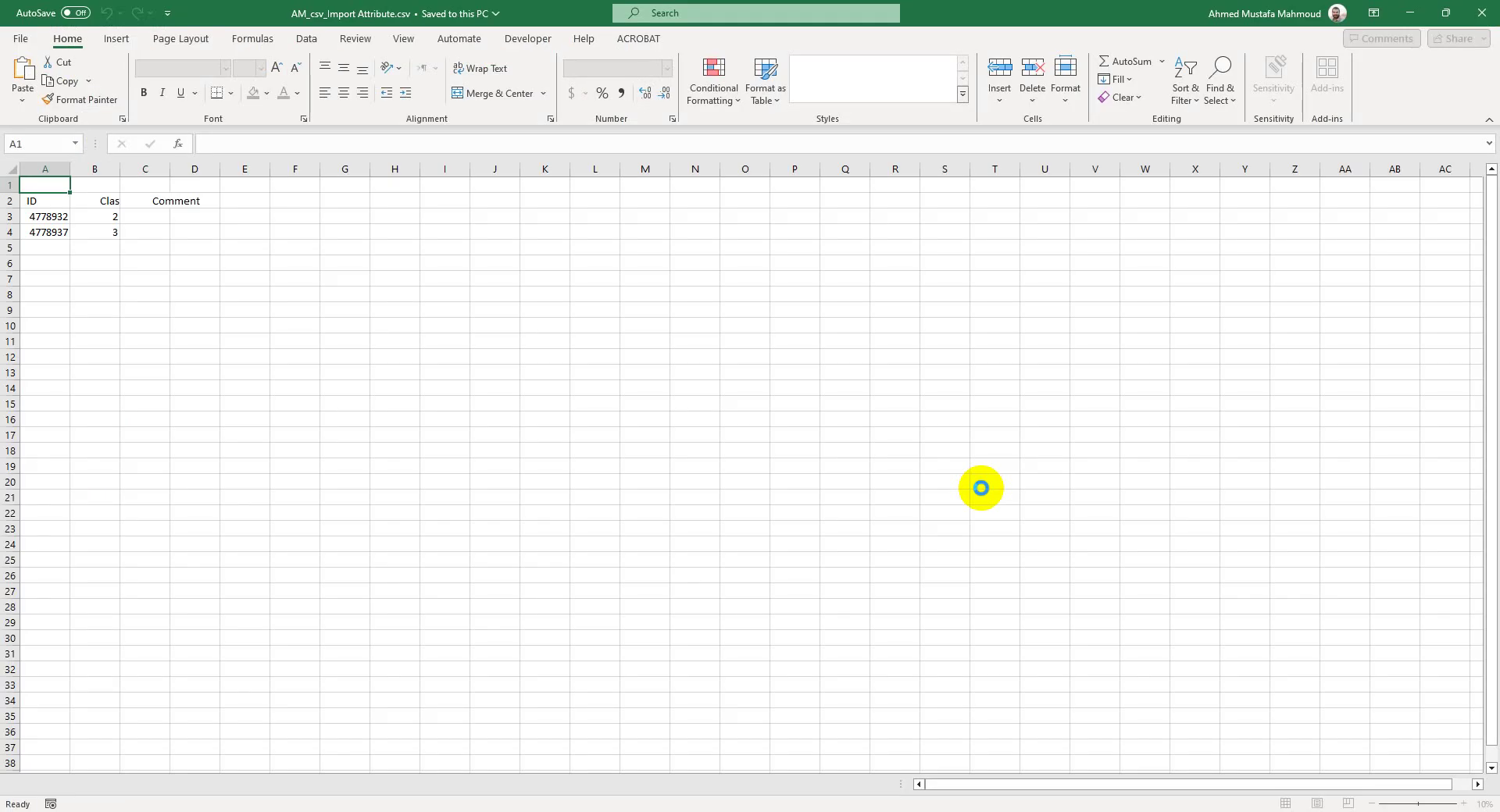
Center and widen columns A to D of the sheet.
click(391, 401)
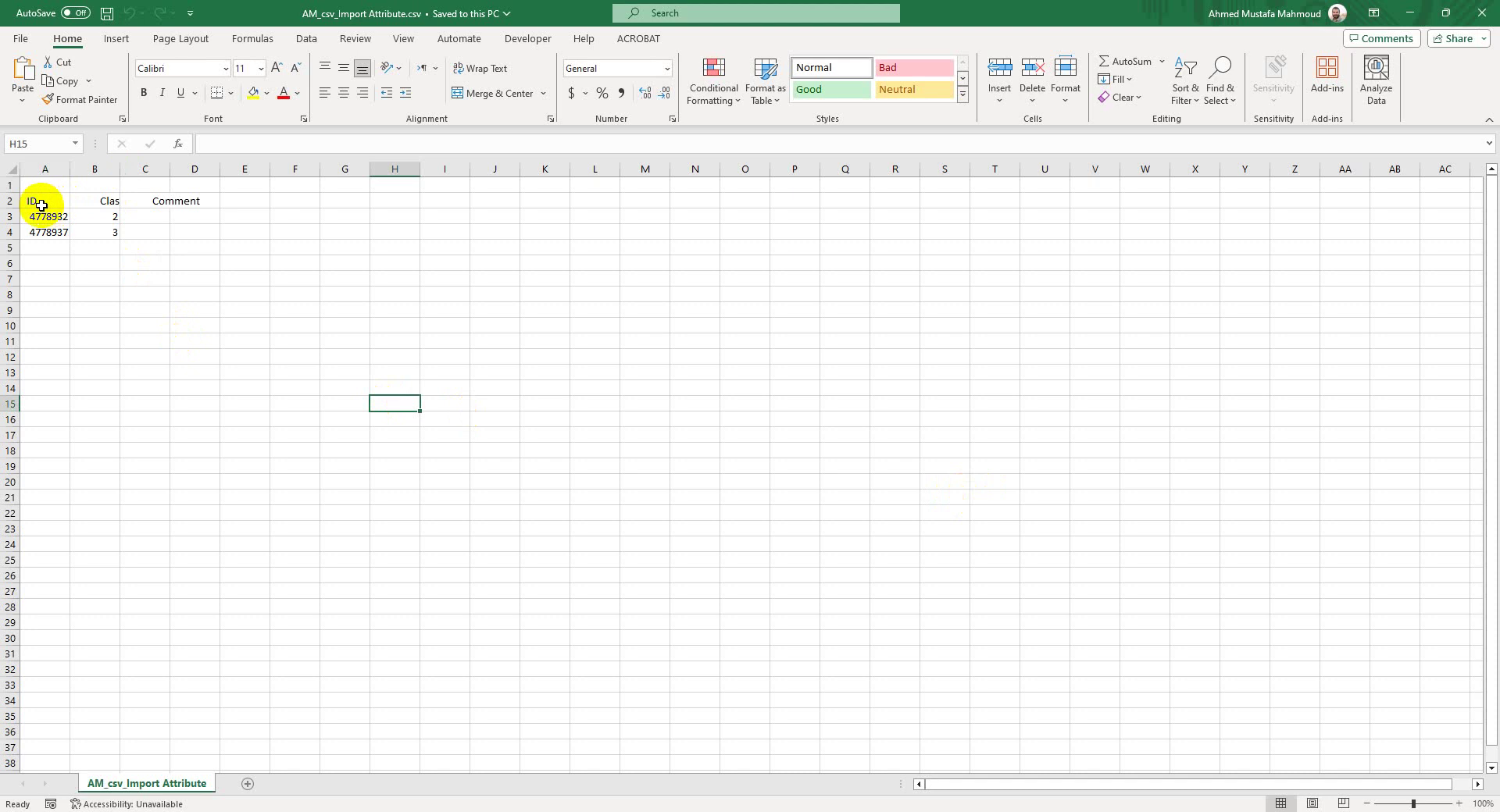
drag(45, 168, 189, 169)
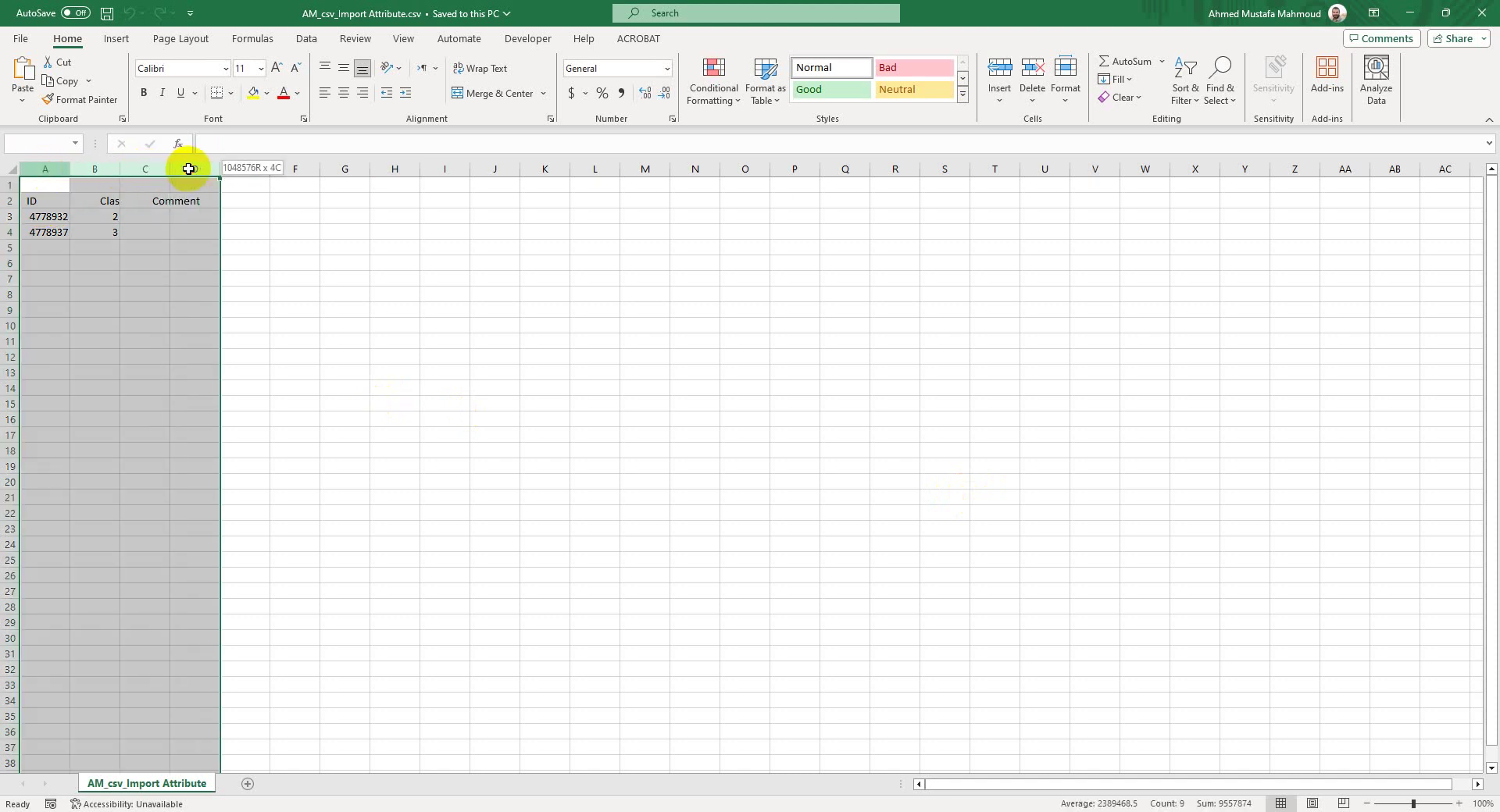
click(344, 93)
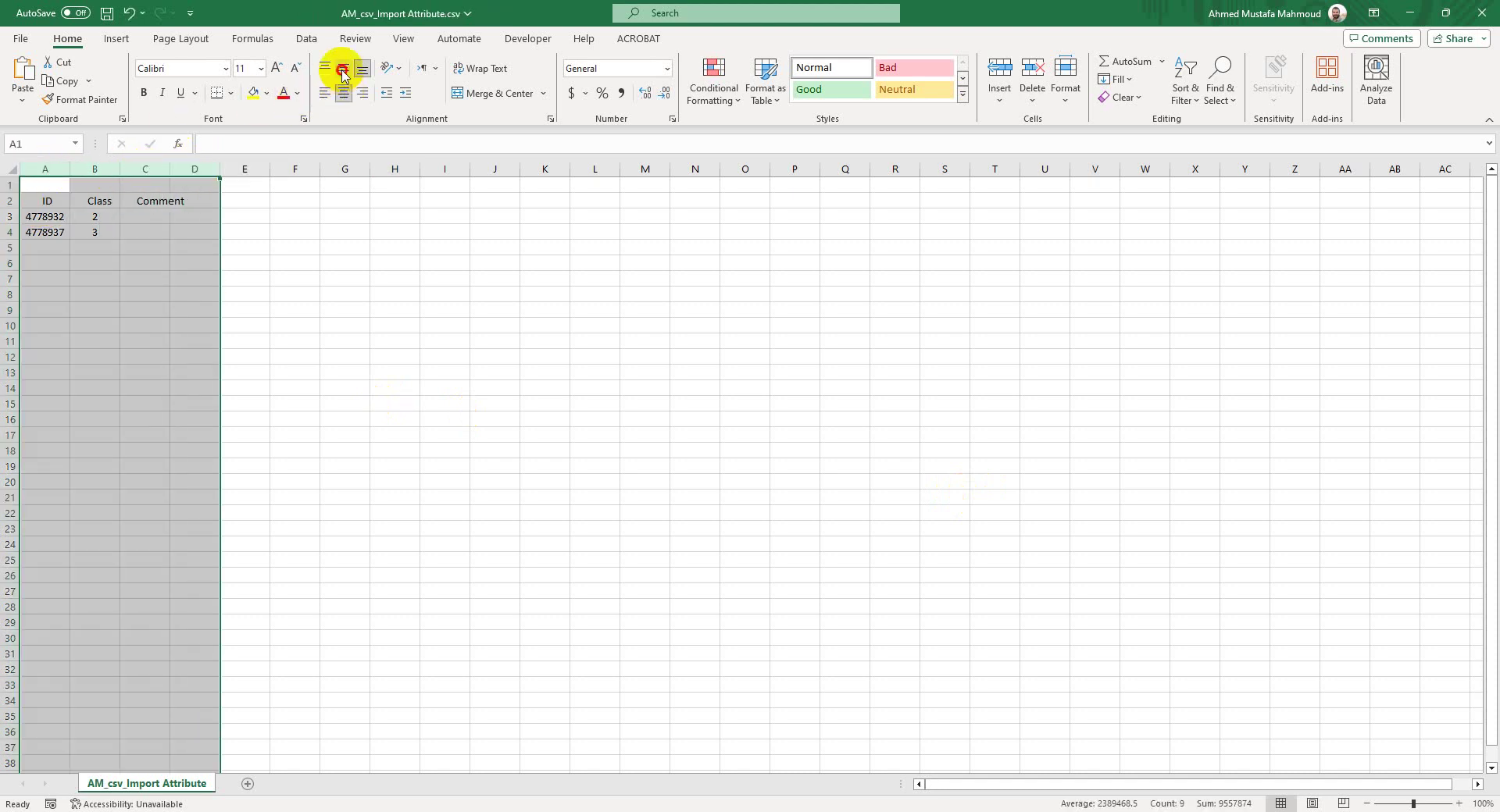
click(343, 67)
drag(120, 172, 232, 169)
click(201, 295)
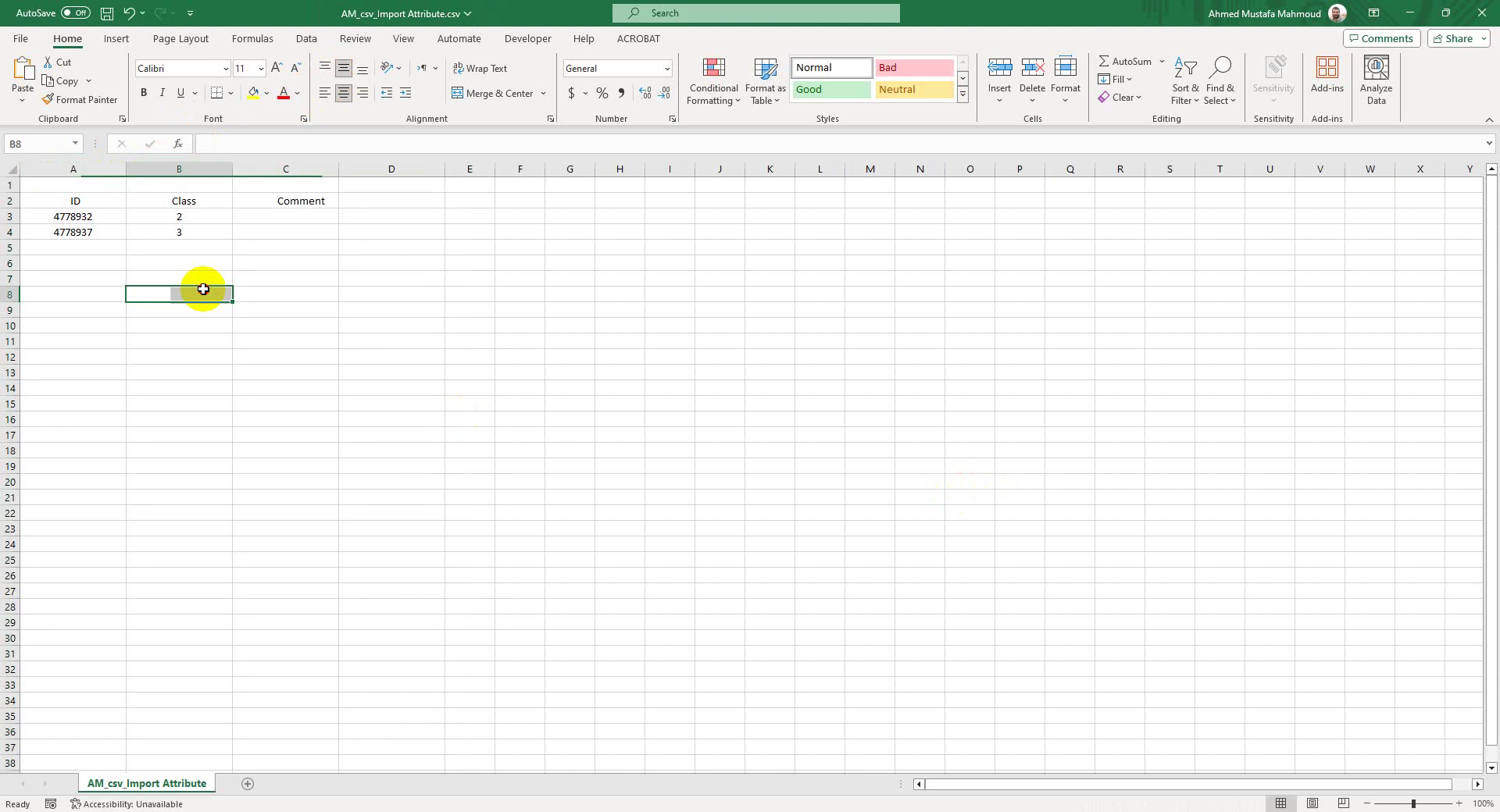
Enter the comments 'first' in C3 and 'second' in C4.
click(277, 217)
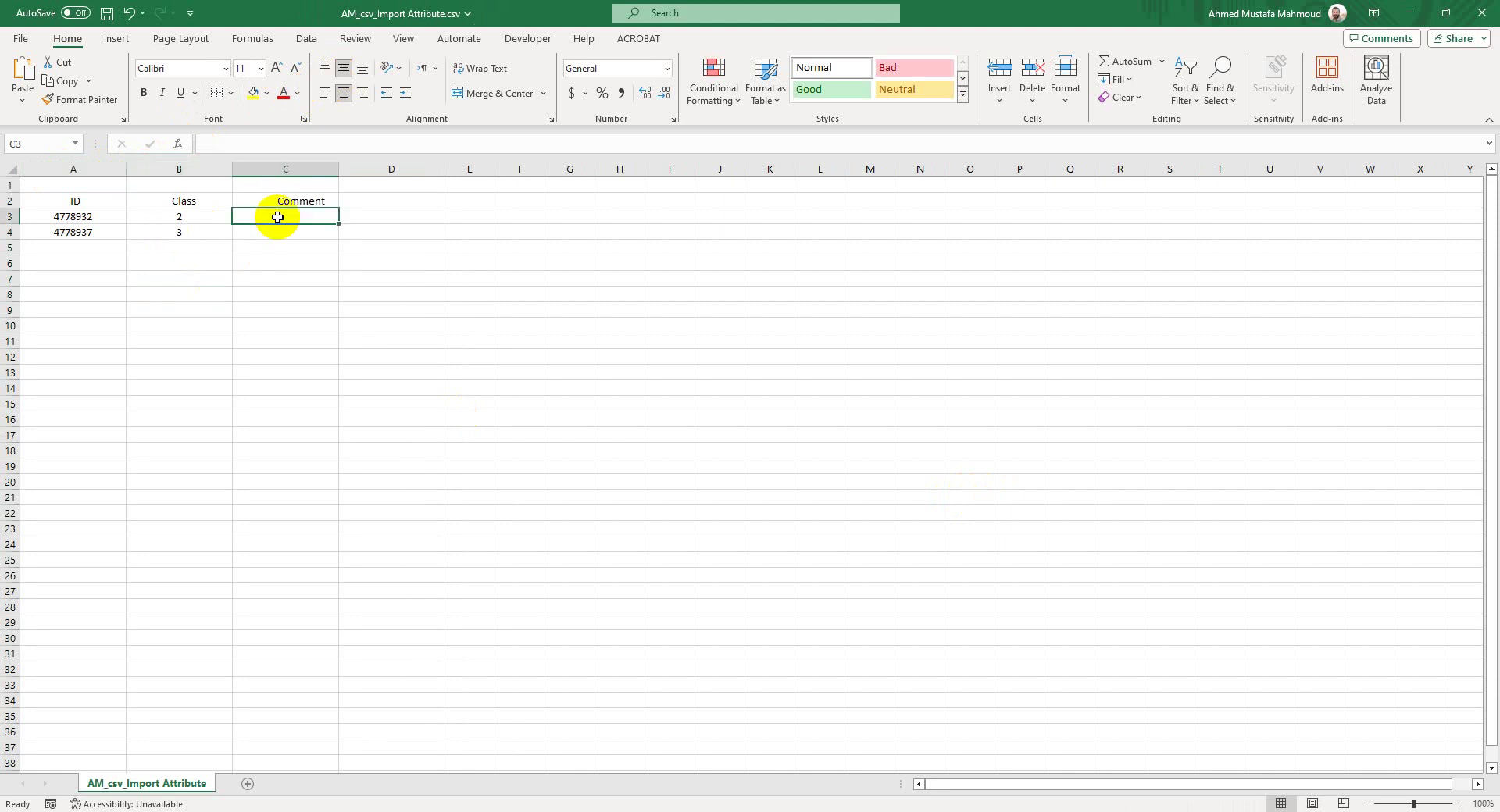
text(ب)
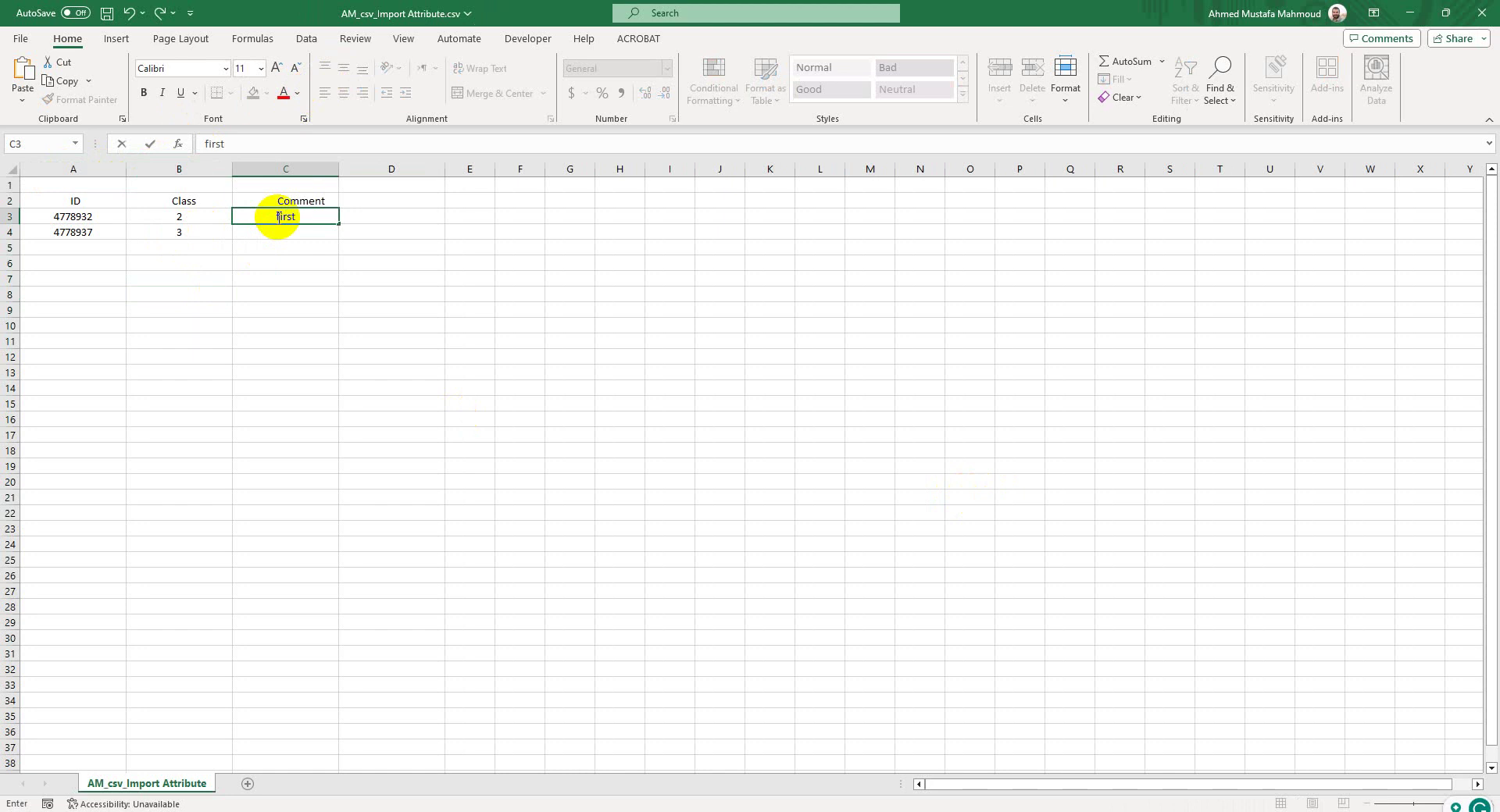
key(Return)
text(second)
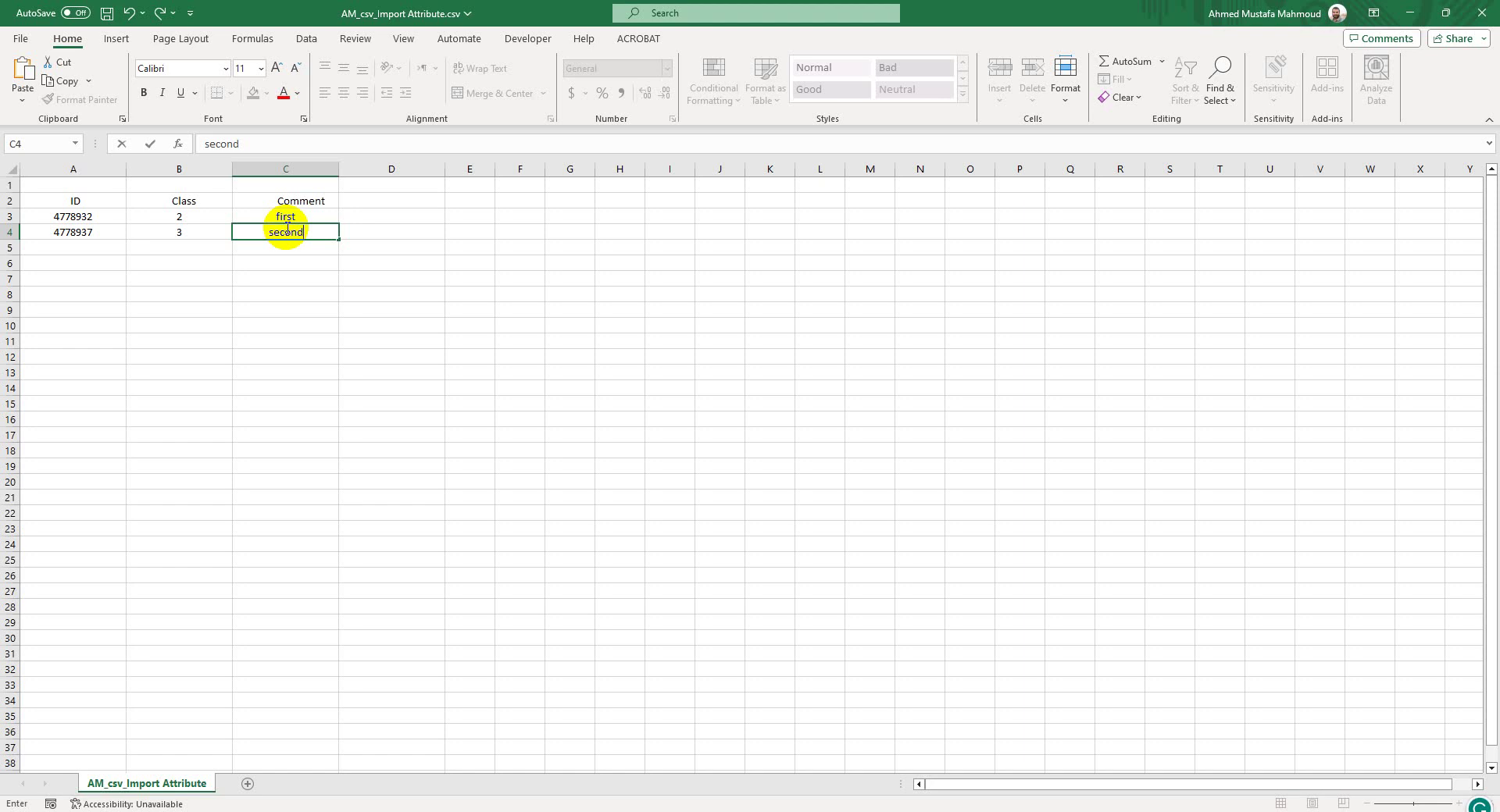
click(260, 279)
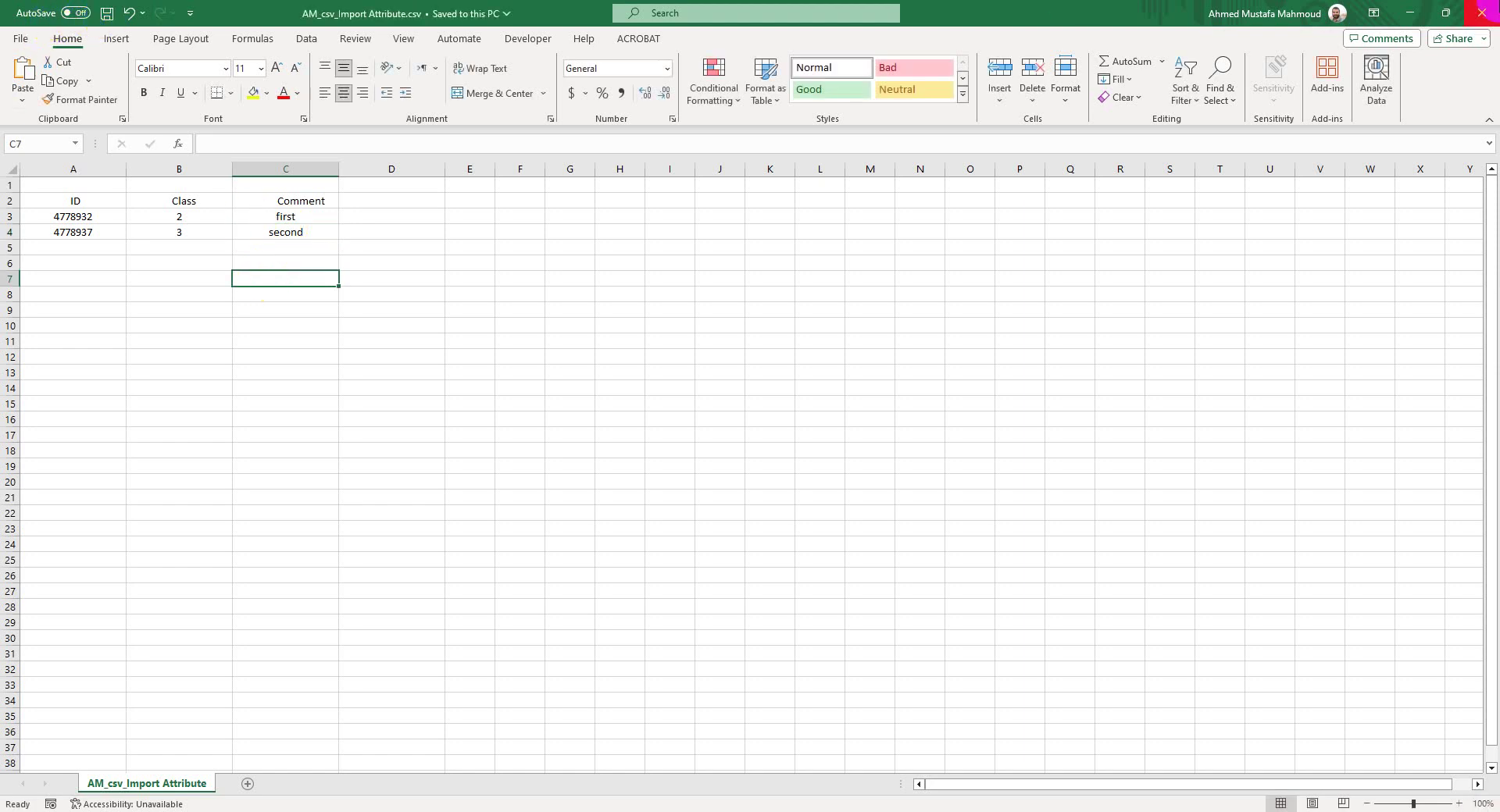
Save and close the CSV in Excel and return to the Tekla model.
click(1481, 14)
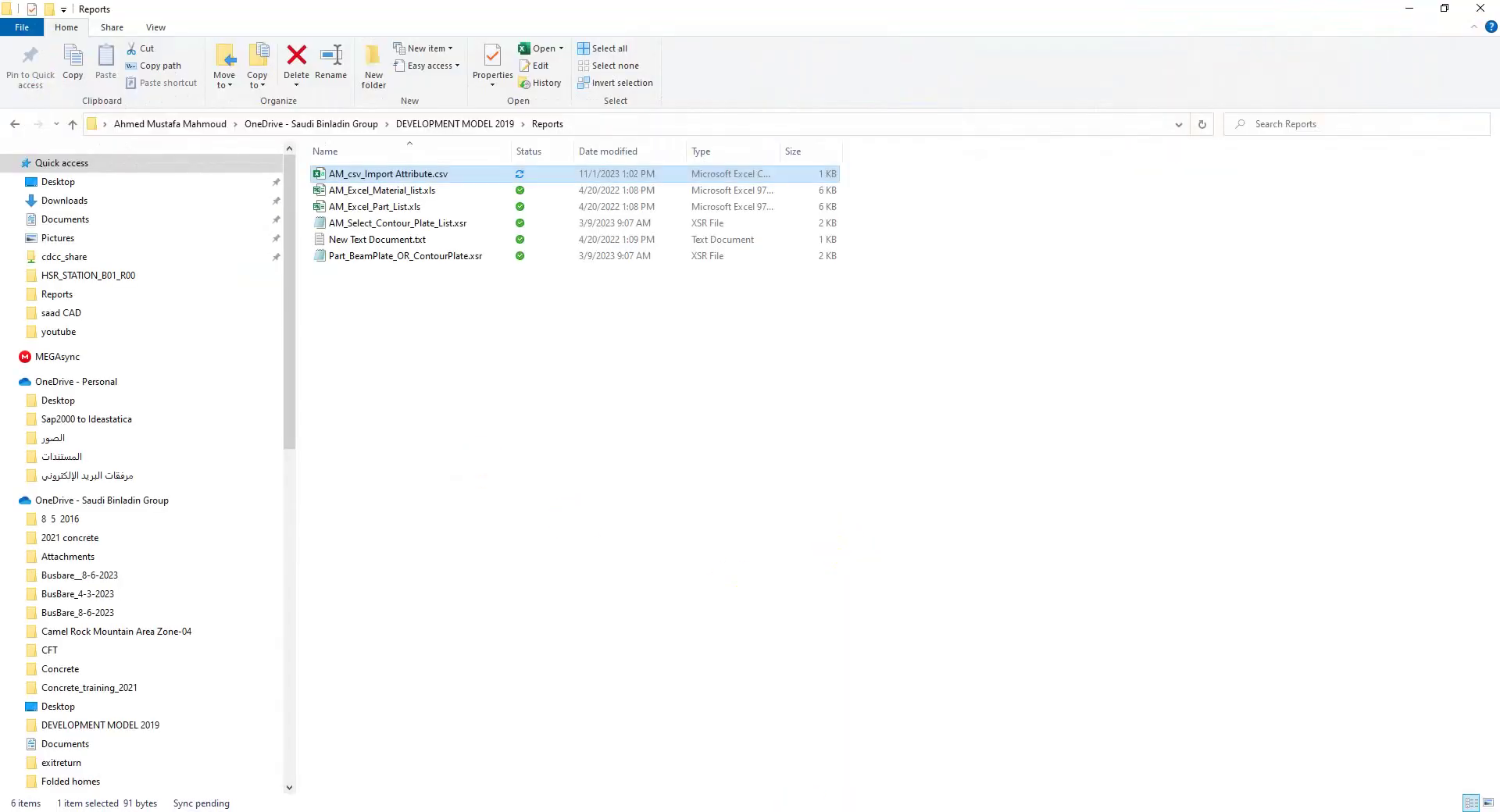
click(742, 693)
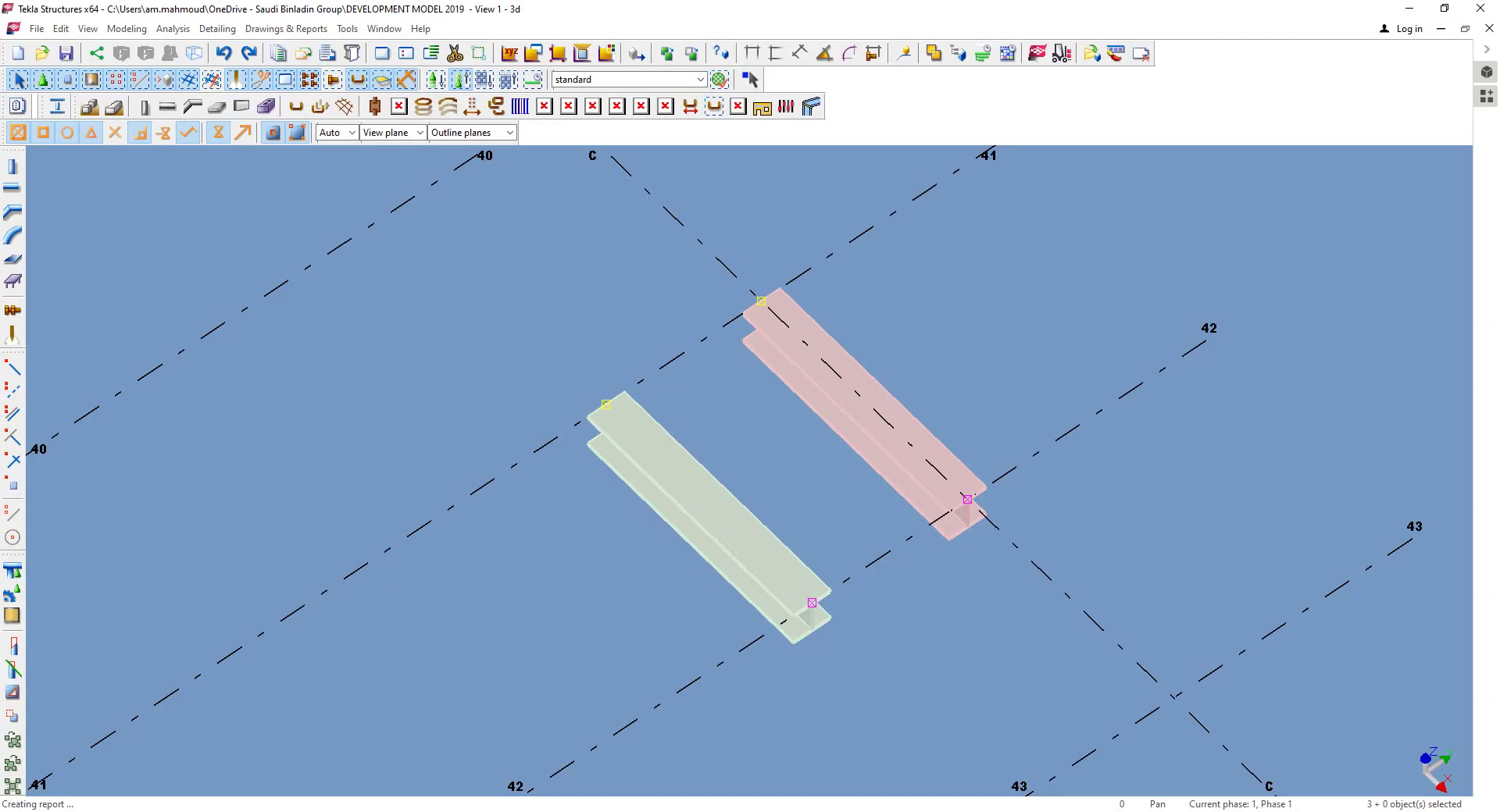
click(616, 345)
click(827, 525)
click(709, 598)
Inspect the green and red beams' user-defined Comment attributes in their properties.
click(682, 528)
double_click(682, 528)
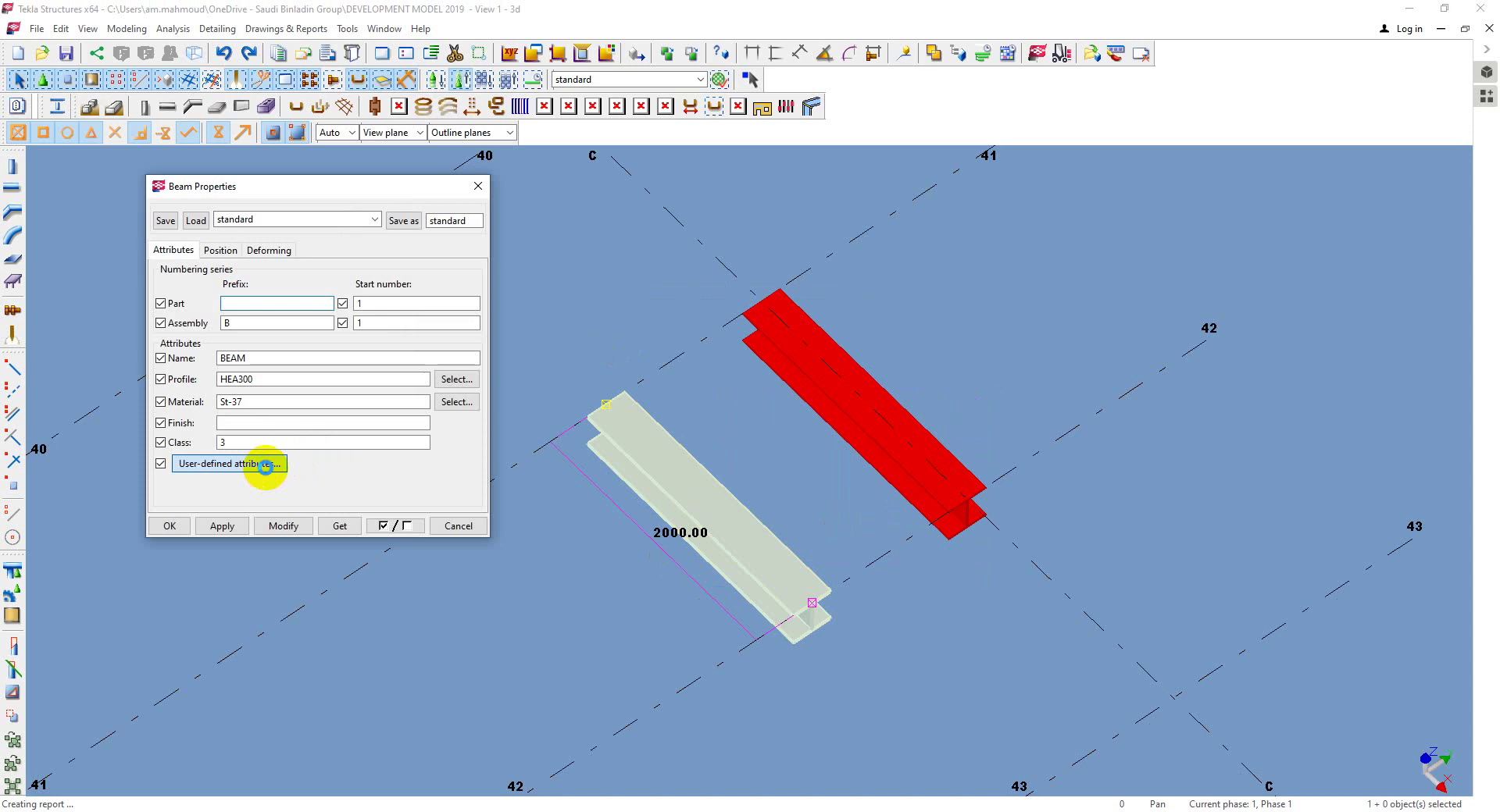
click(265, 466)
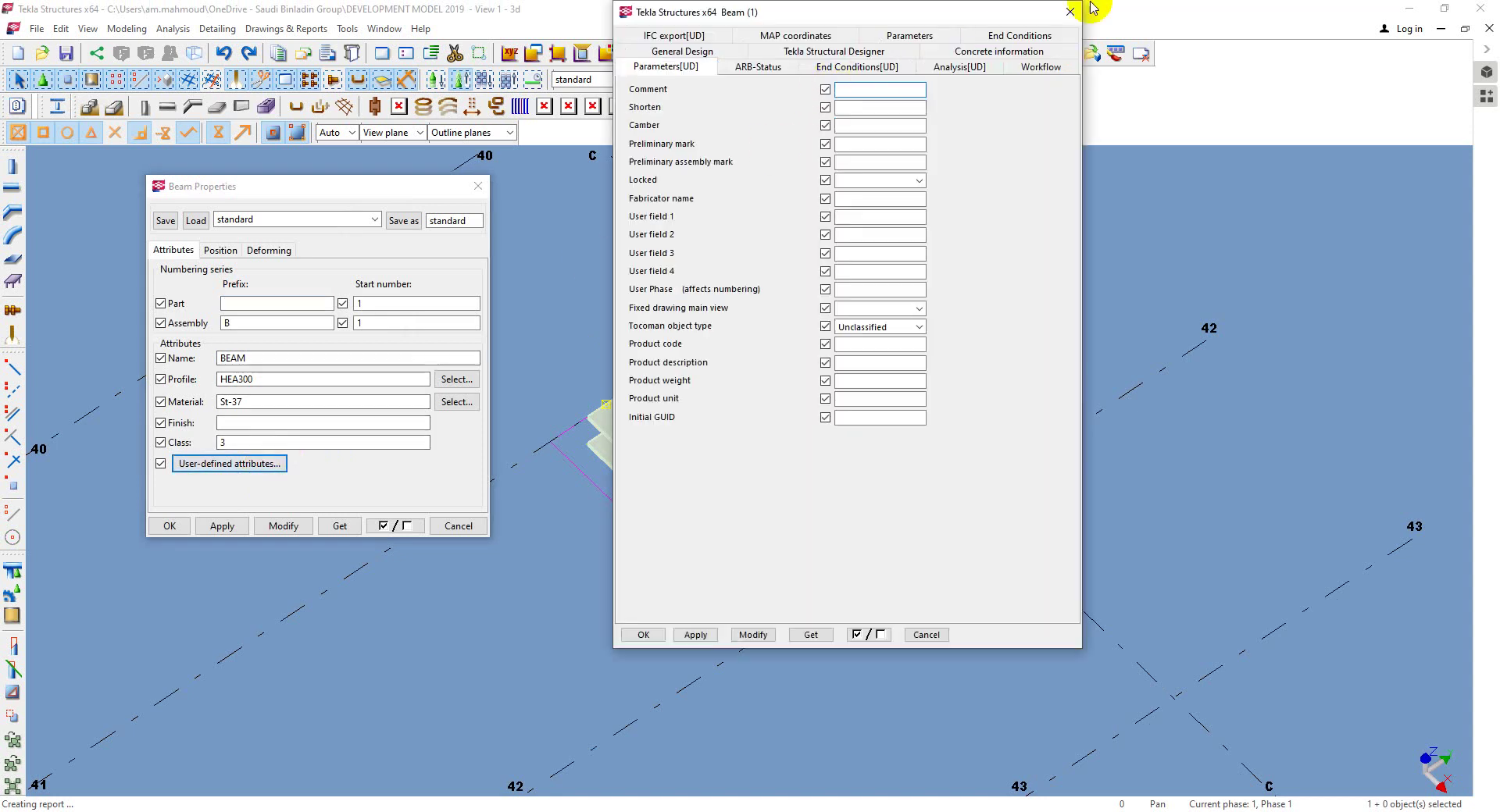
key(Escape)
double_click(853, 394)
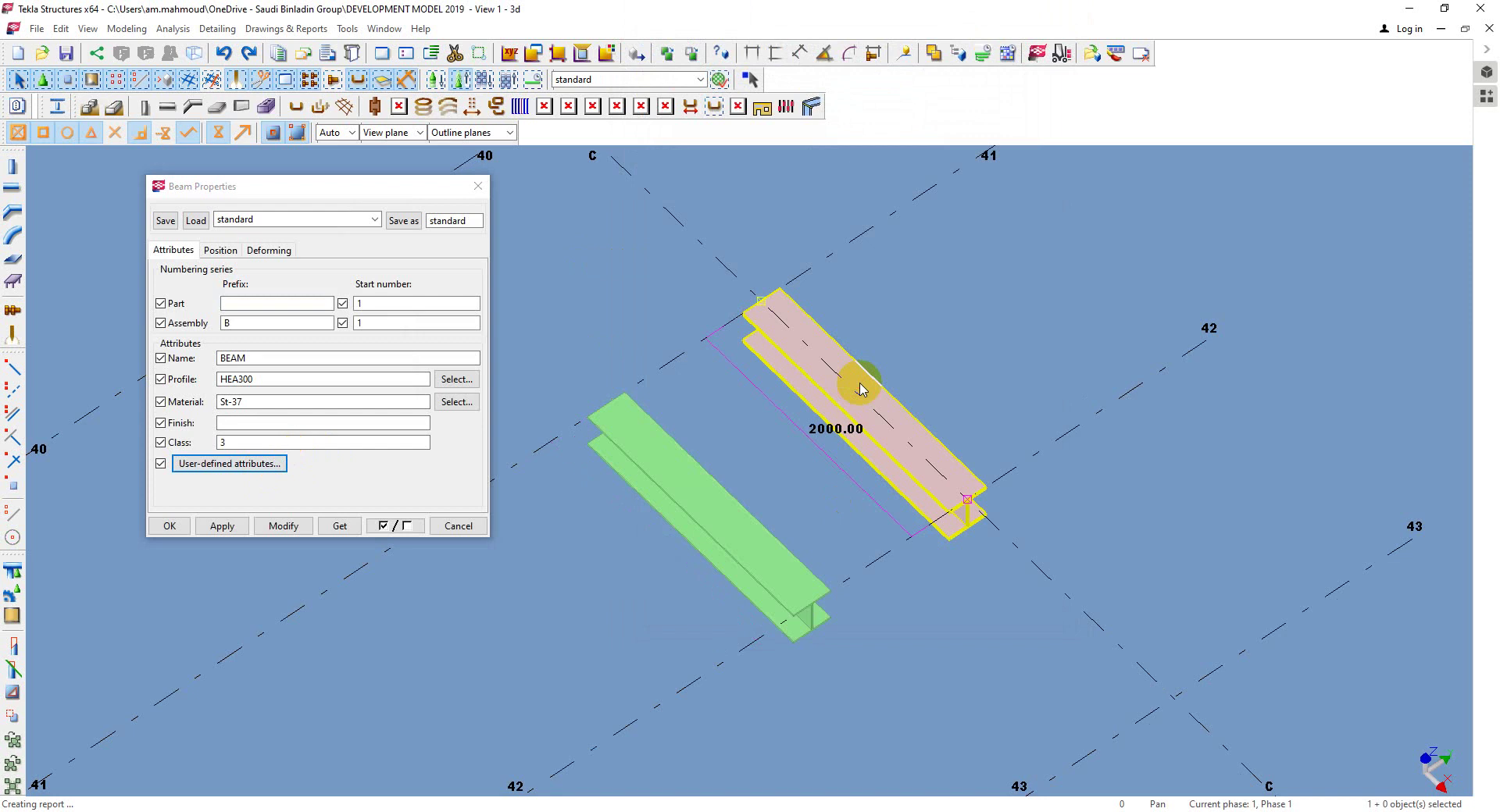
text(2)
click(235, 466)
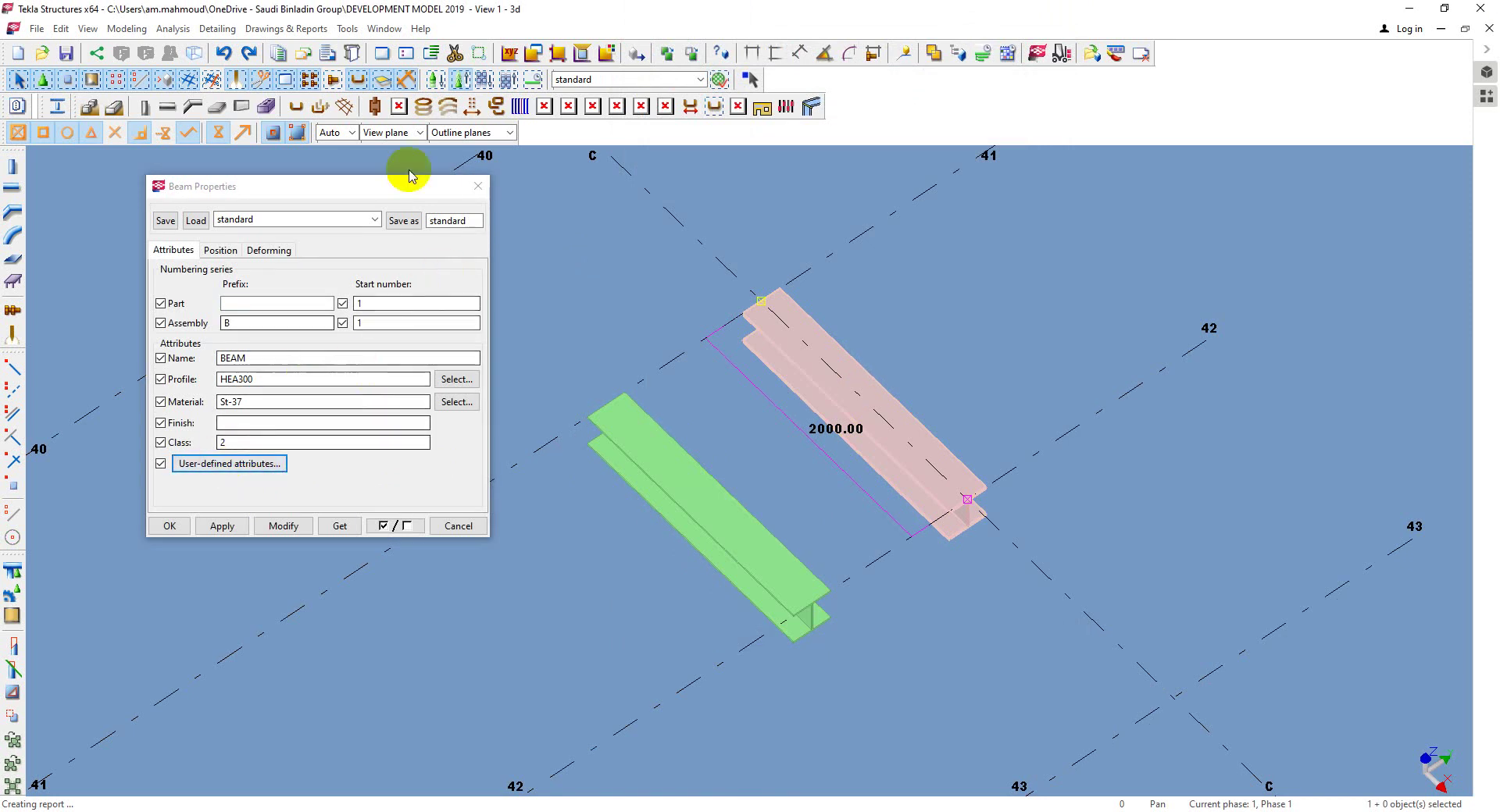
drag(408, 175, 500, 172)
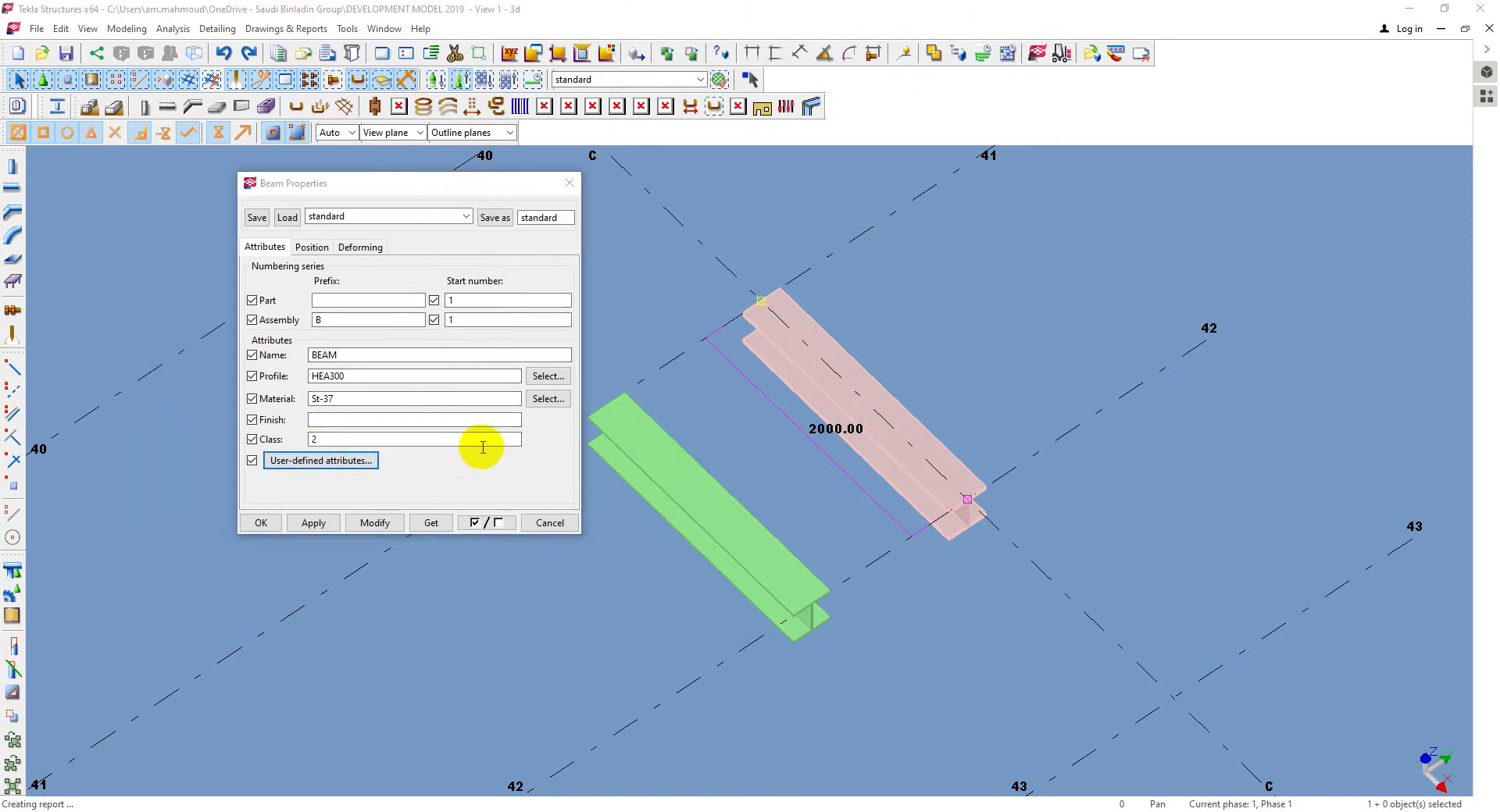
scroll(644, 569, down, 3)
click(737, 410)
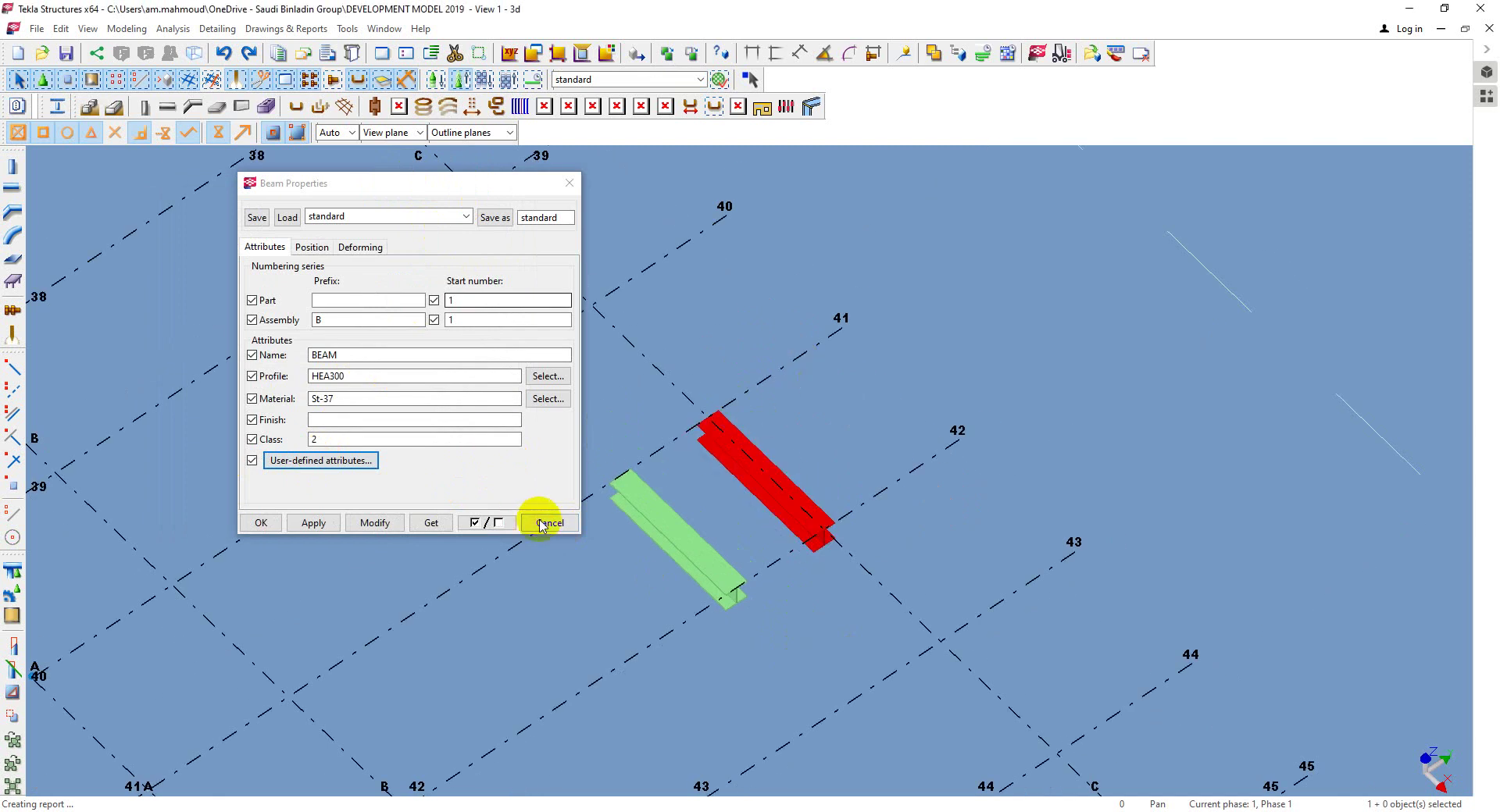
Recheck the red beam's user-defined attributes, then box-select both beams and open the File menu.
click(542, 523)
click(773, 478)
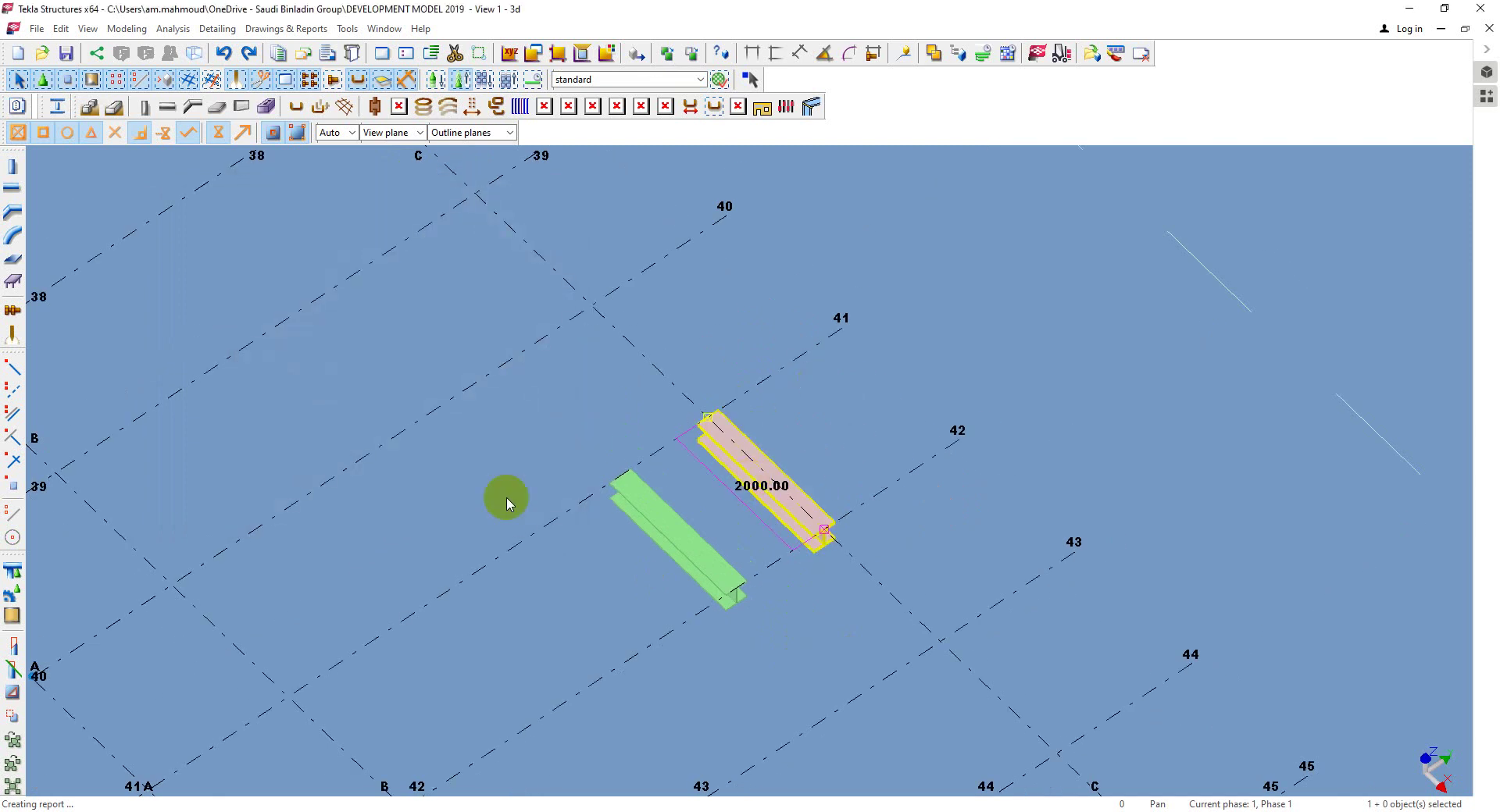
double_click(506, 504)
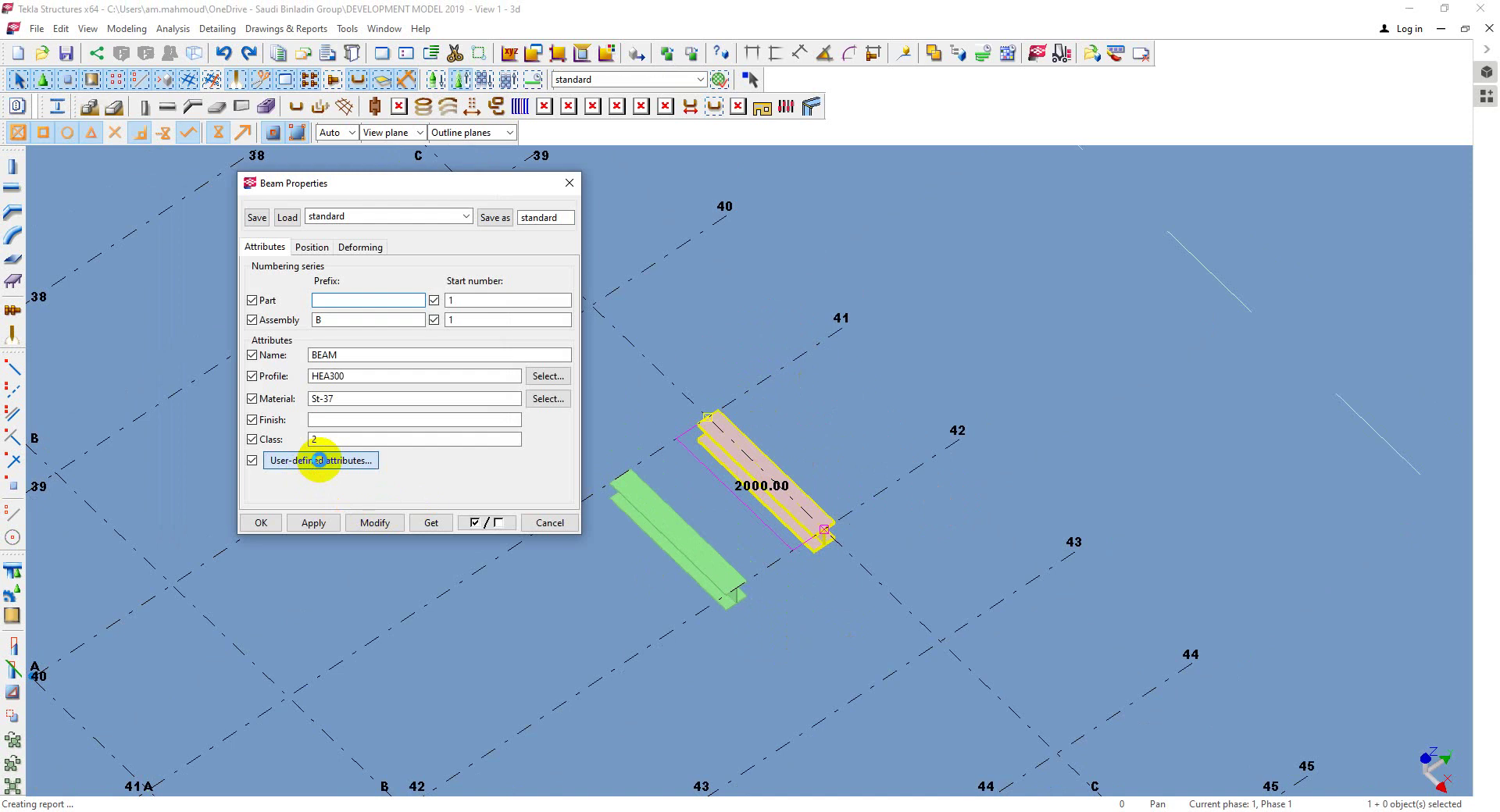
click(319, 460)
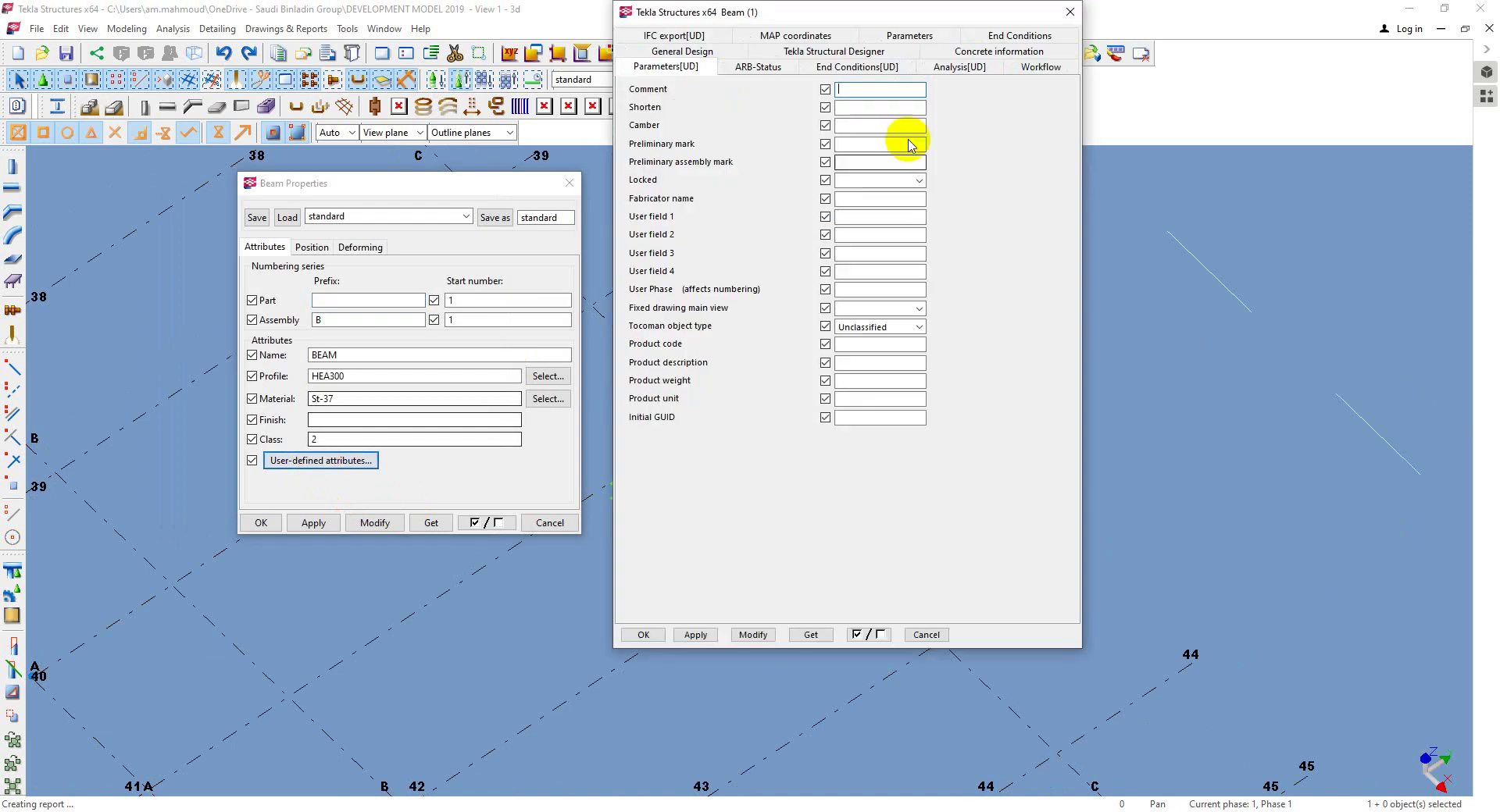
click(569, 183)
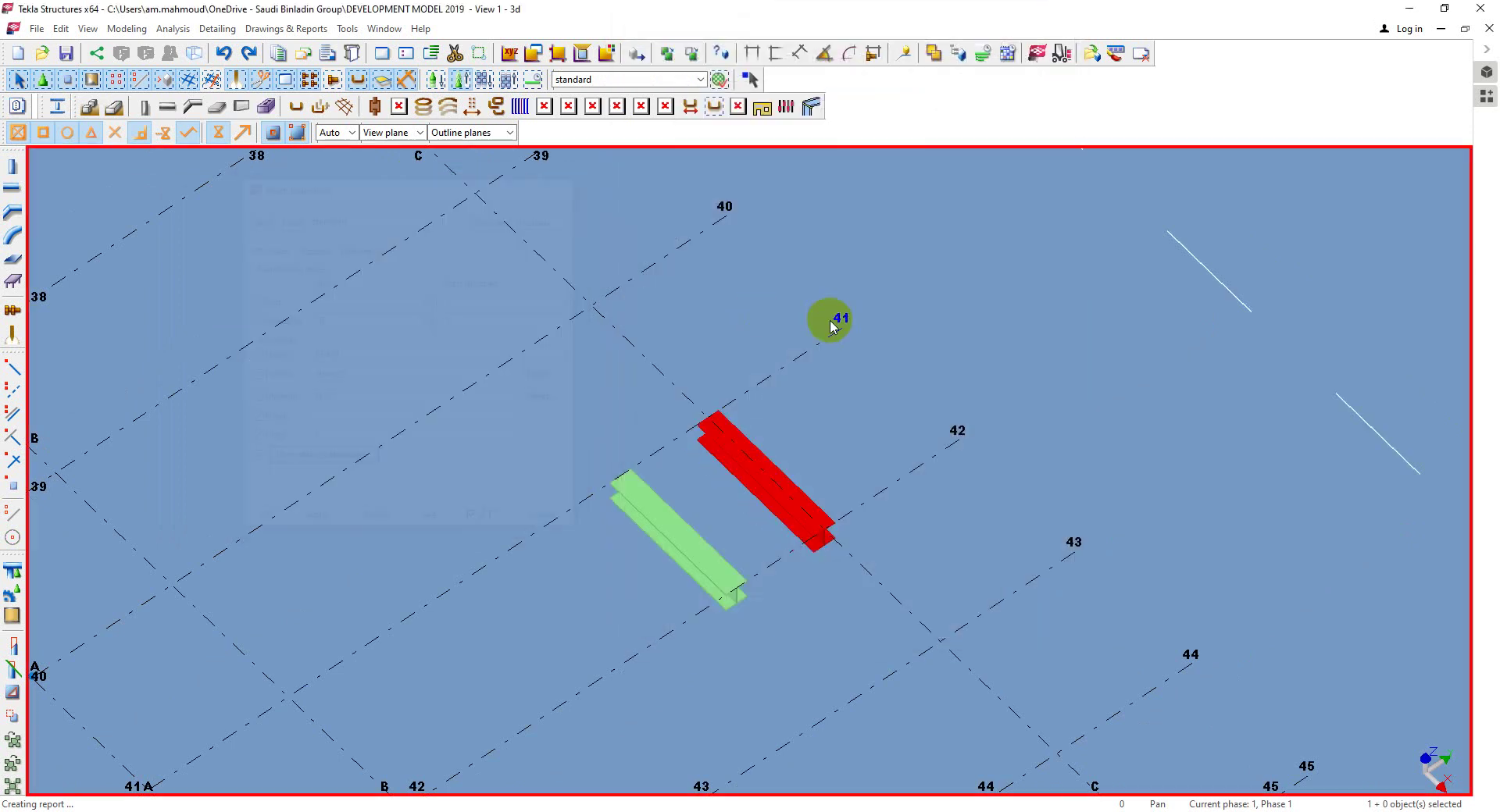
drag(819, 414, 653, 537)
click(37, 28)
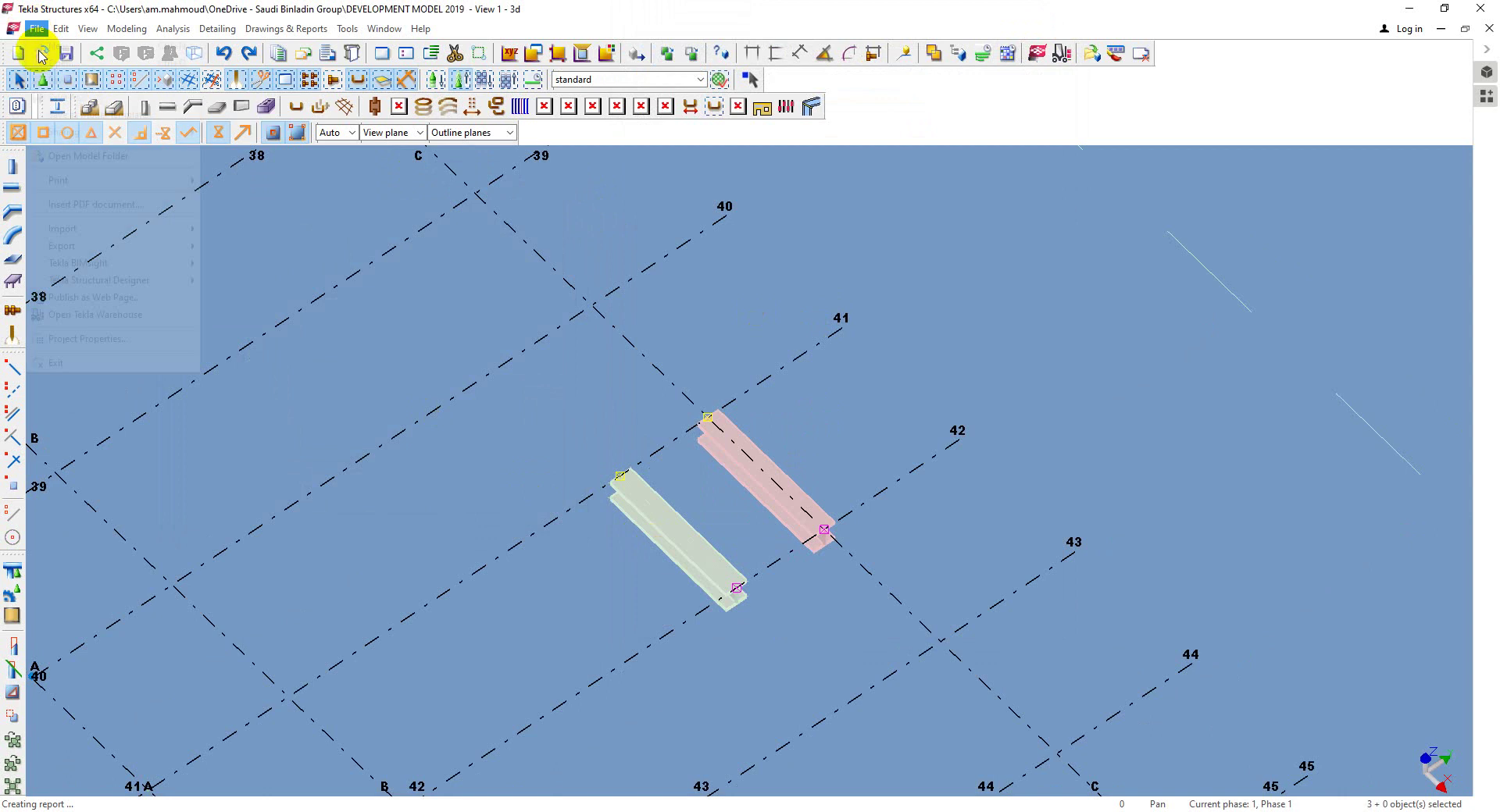
mouse_move(111, 228)
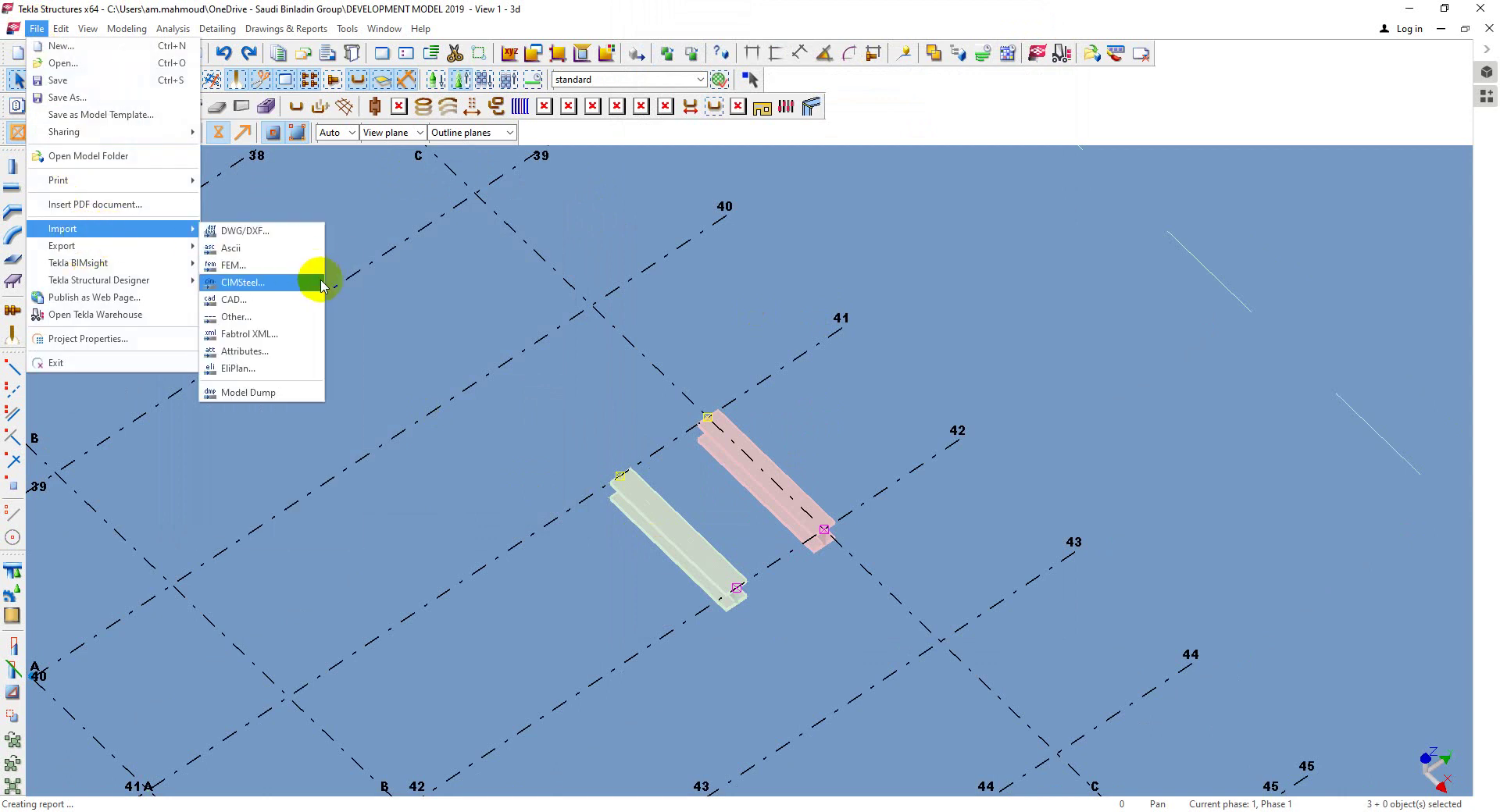
Open Import Attributes and try the Reports CSV as input, dismissing the path-too-long warning.
click(294, 355)
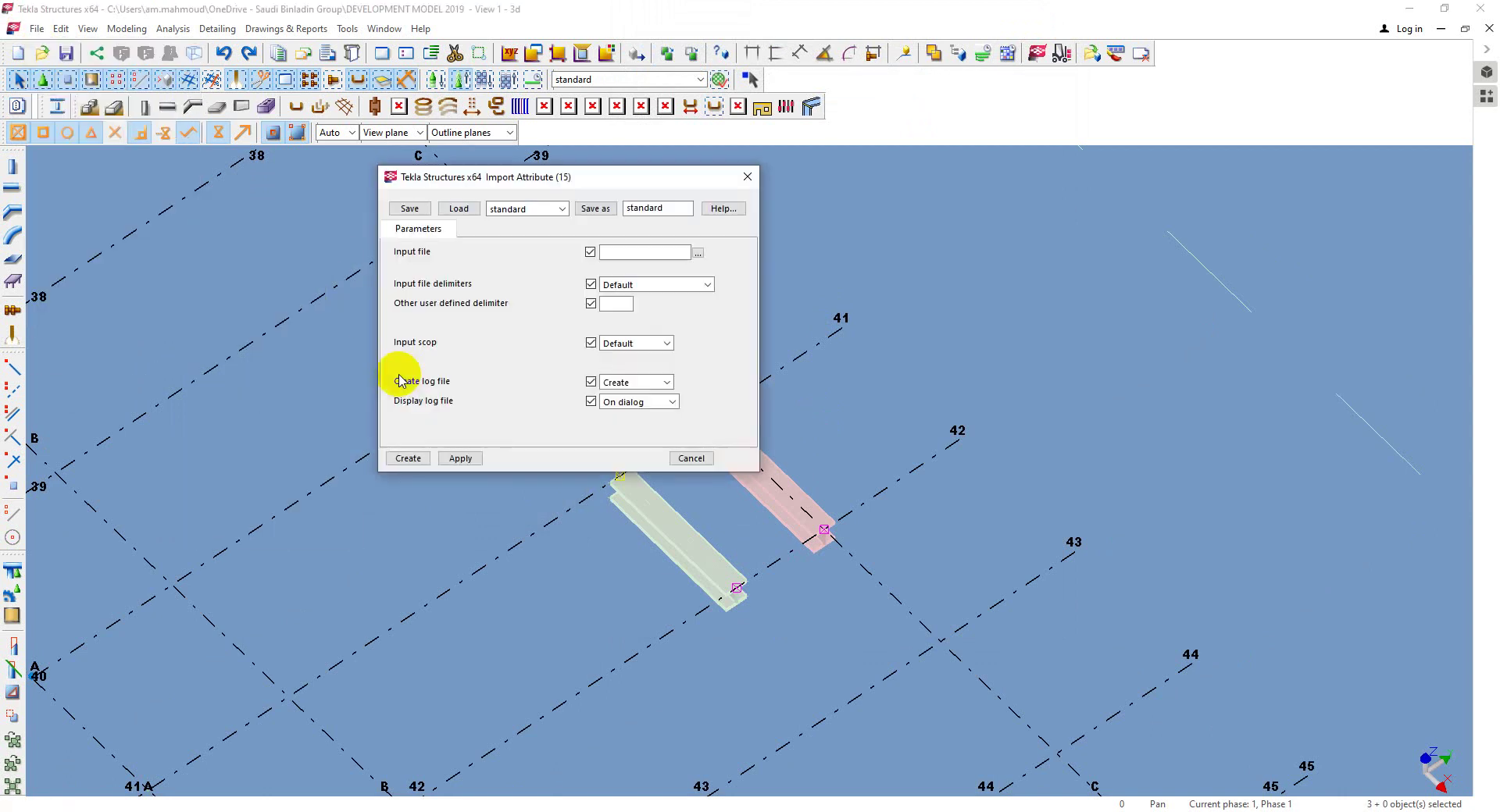
click(699, 250)
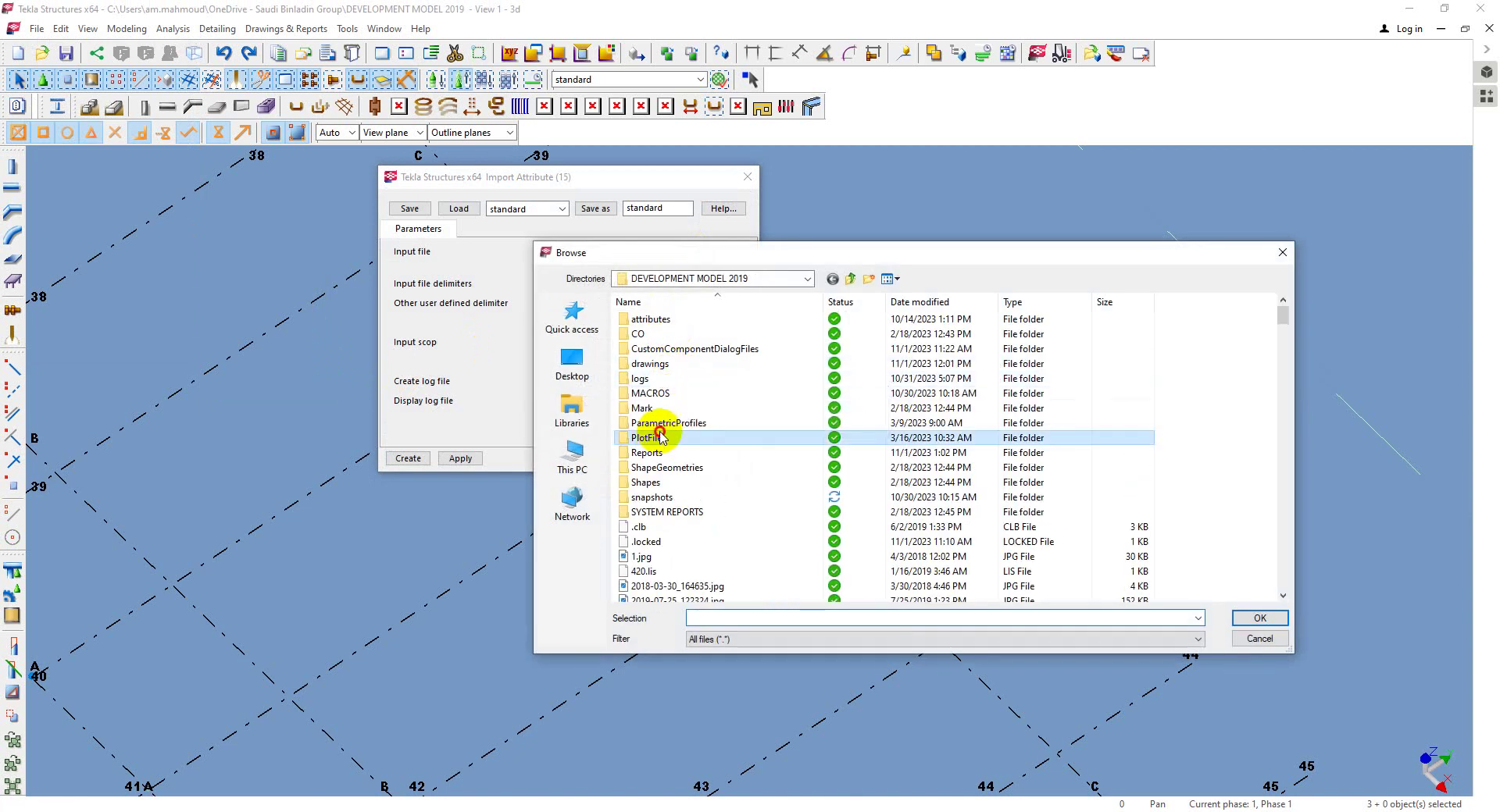
click(652, 438)
double_click(654, 454)
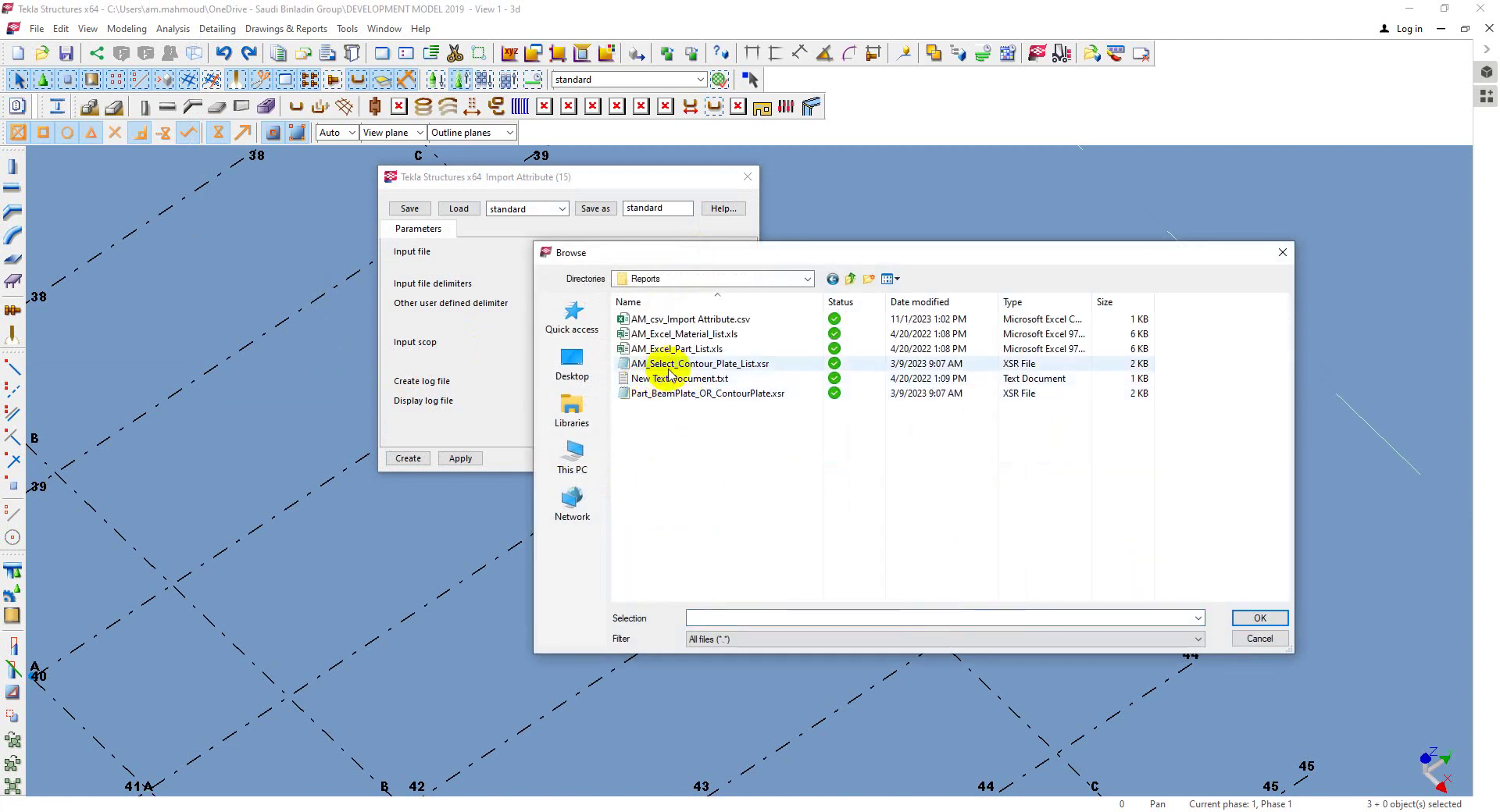
double_click(740, 320)
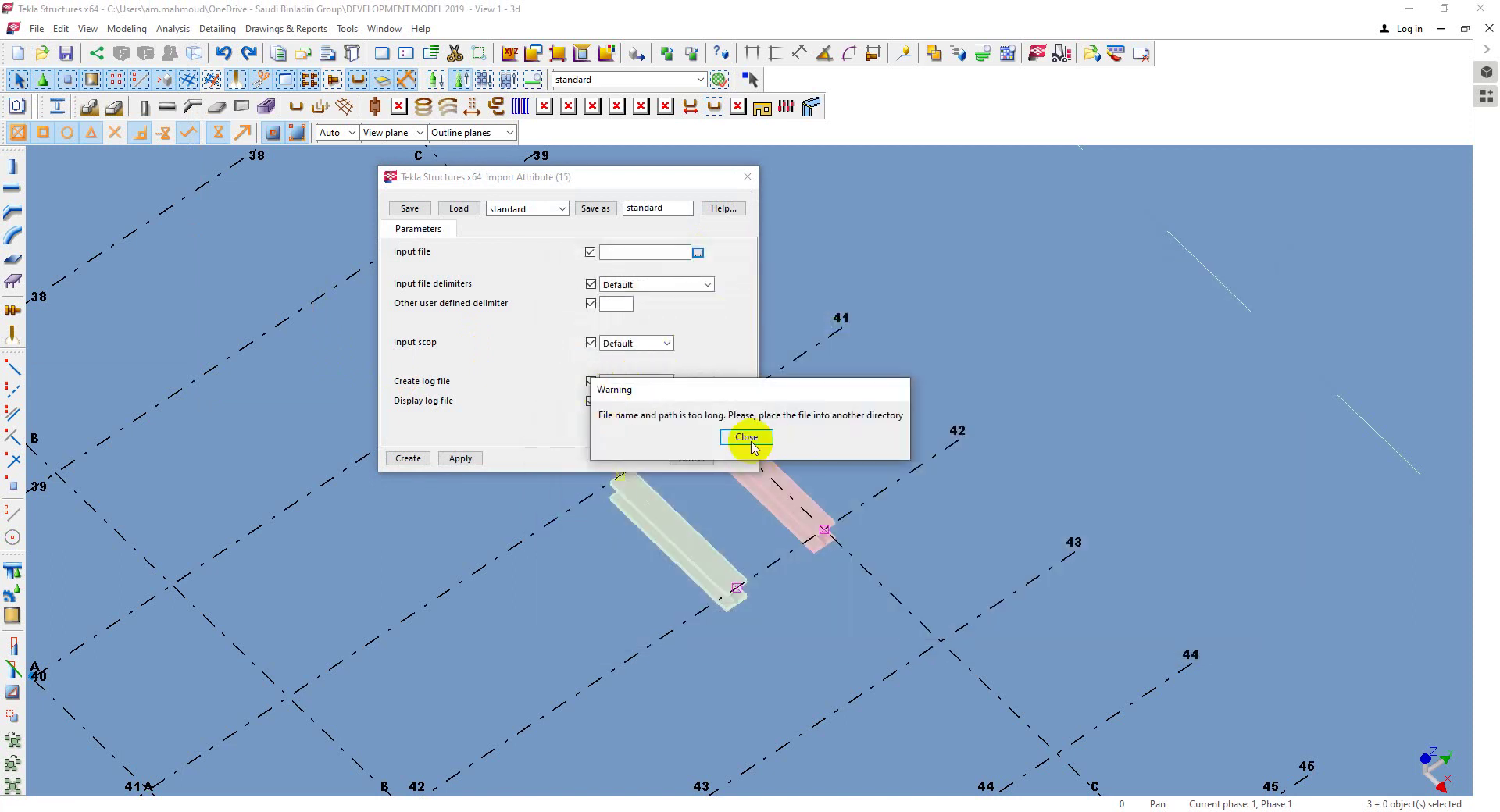
click(746, 437)
Set a comma delimiter and Selection only import scope, leaving the input file empty.
click(707, 284)
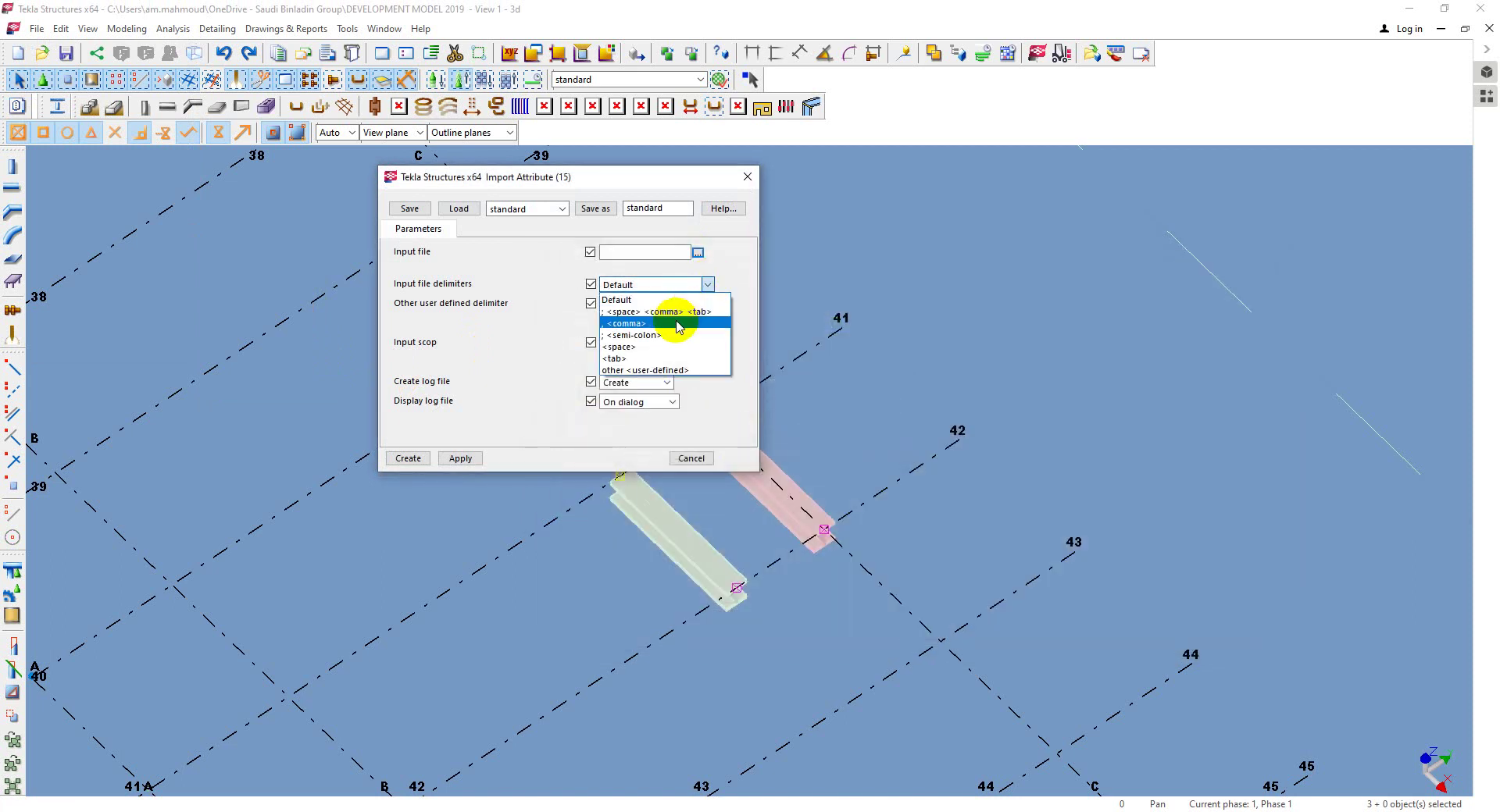
click(676, 325)
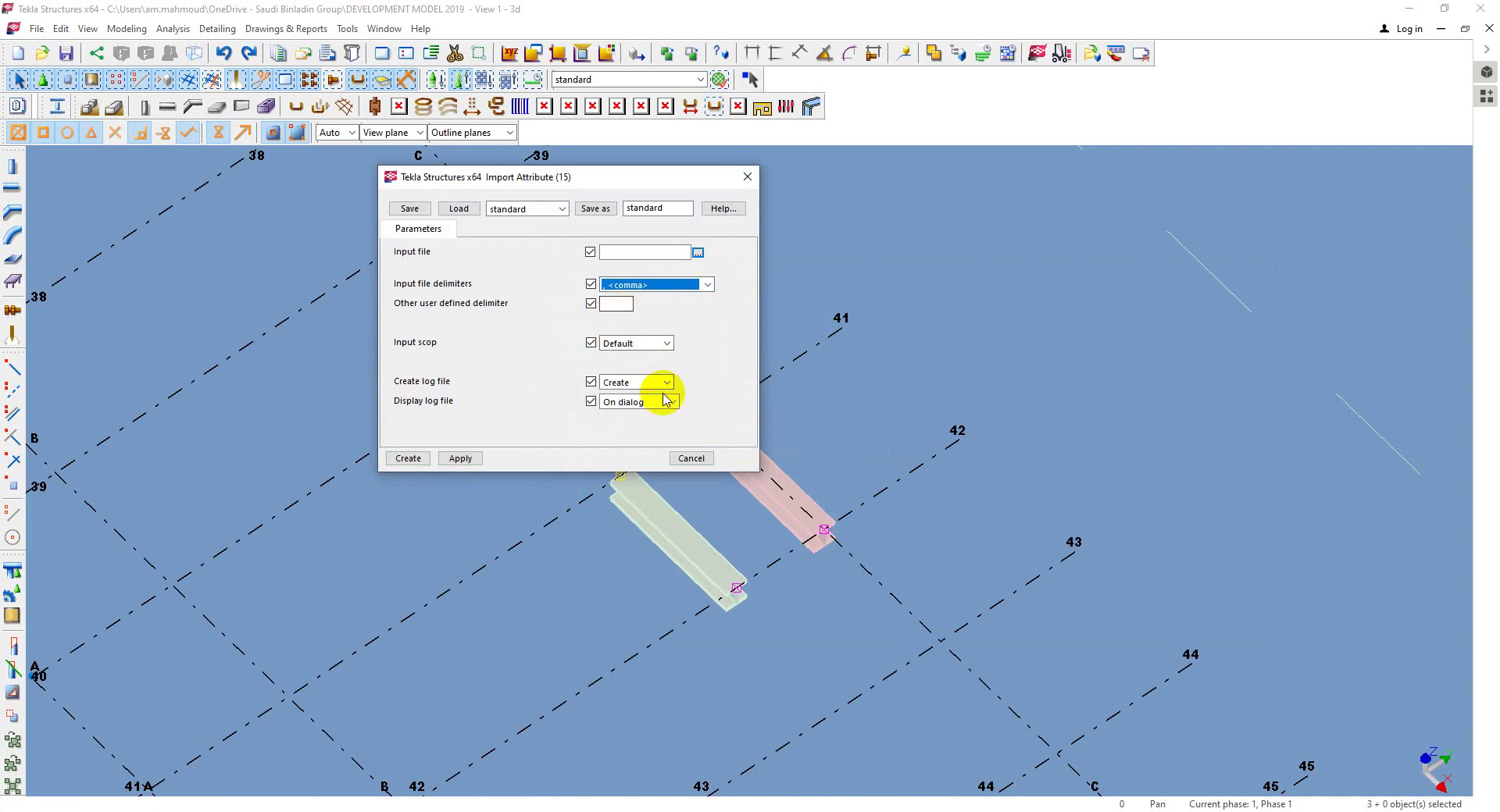
click(673, 401)
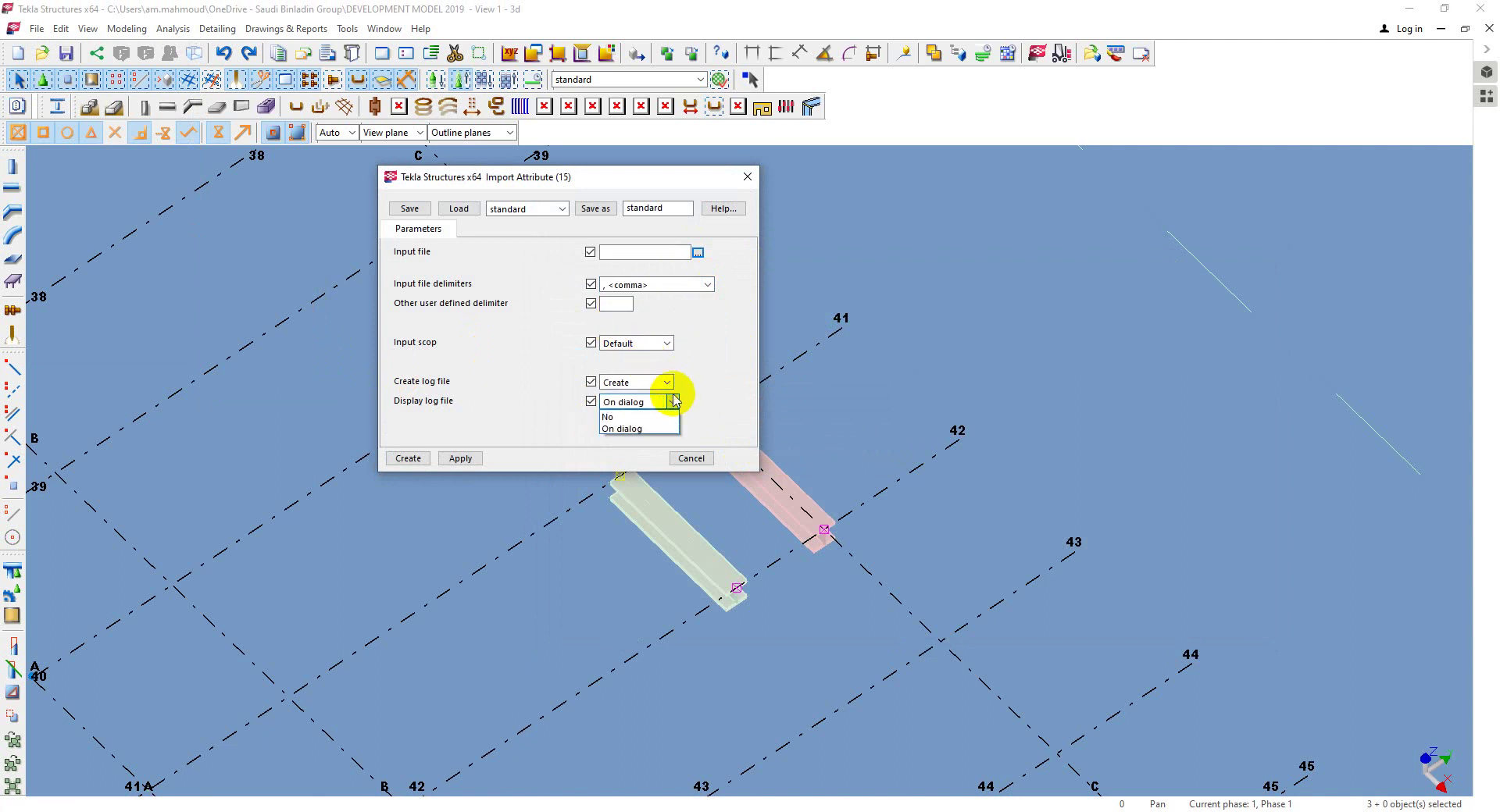
click(669, 383)
click(669, 383)
click(668, 384)
click(669, 345)
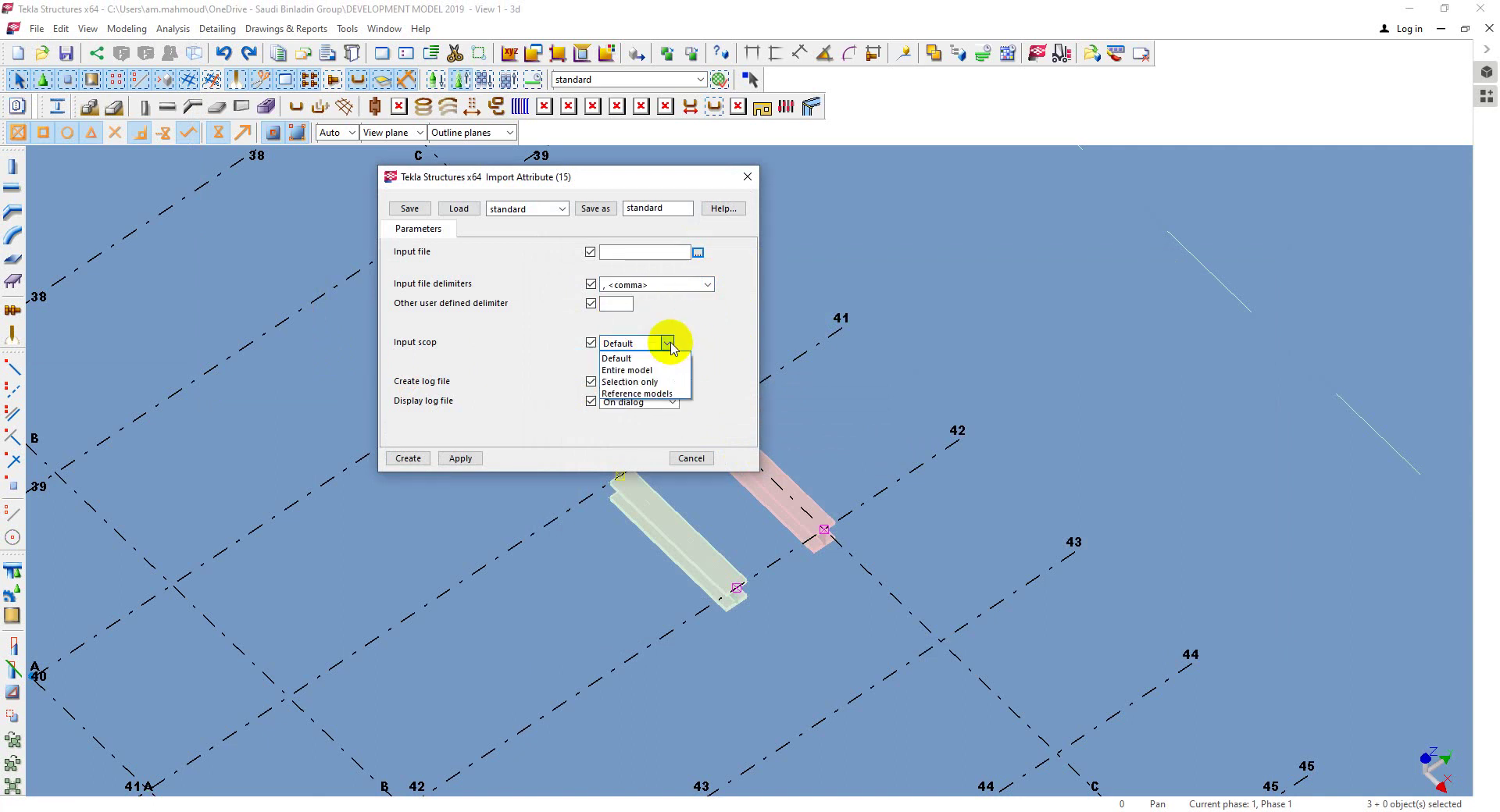
click(630, 382)
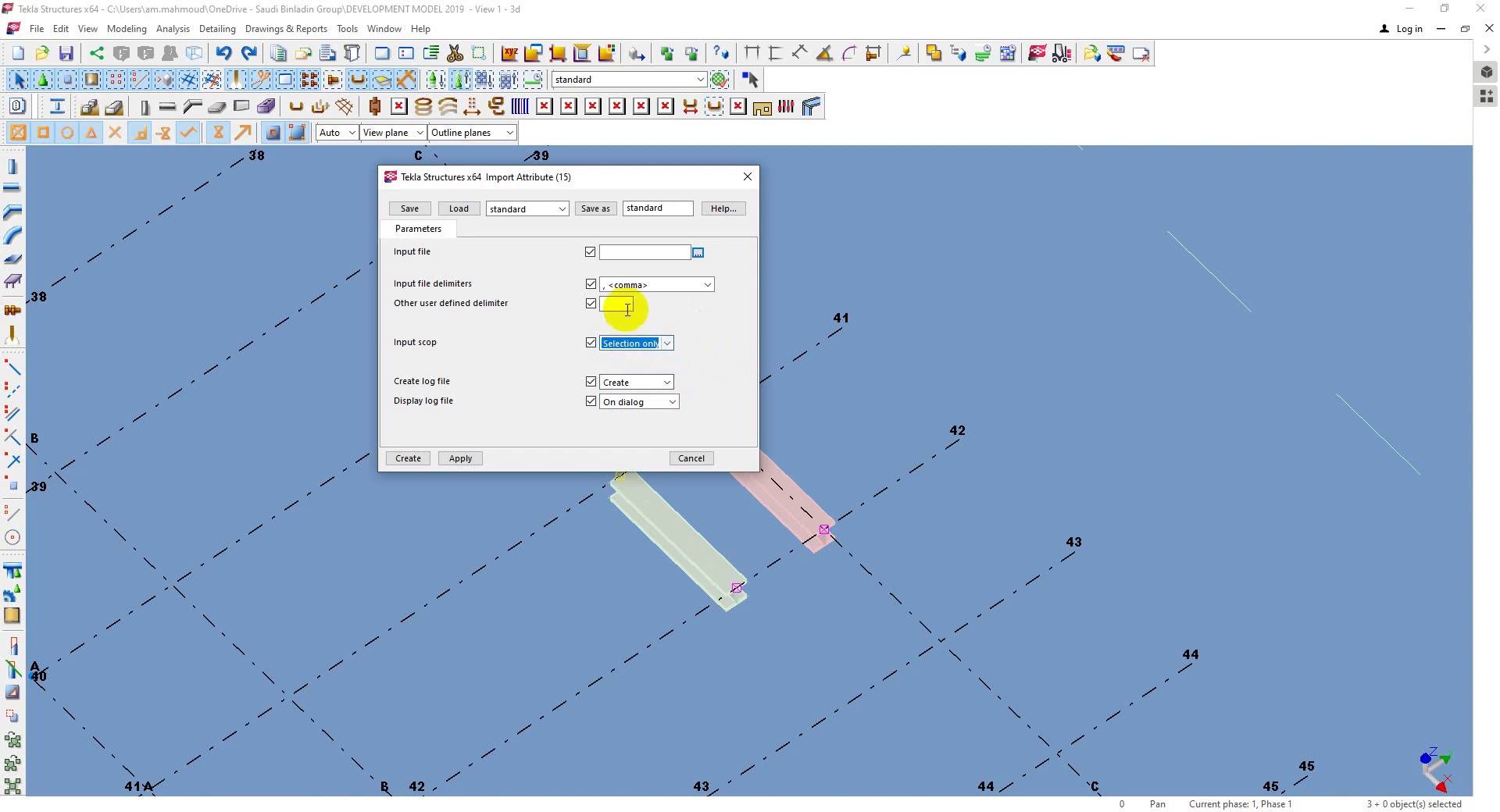
click(689, 254)
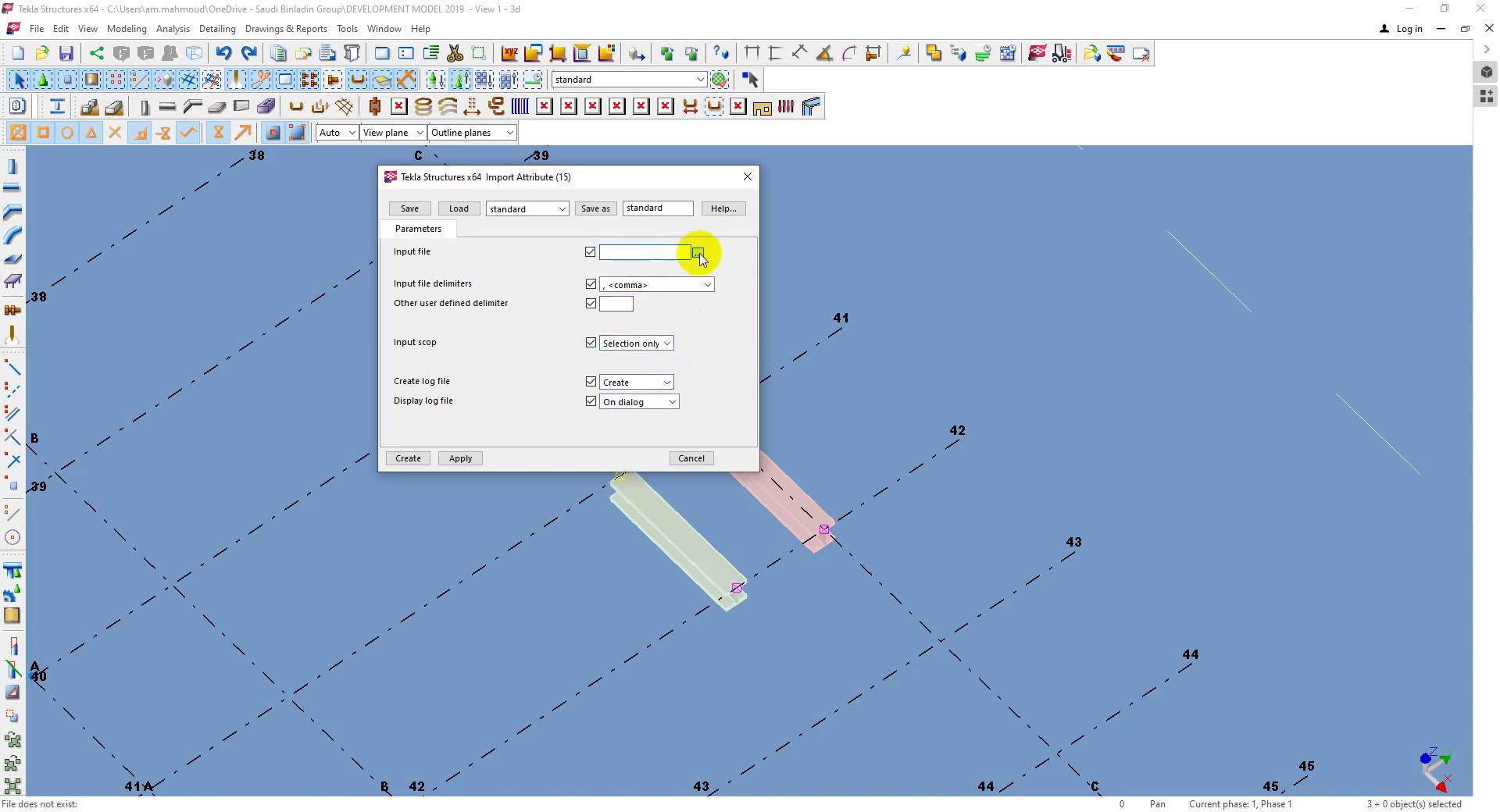
click(697, 253)
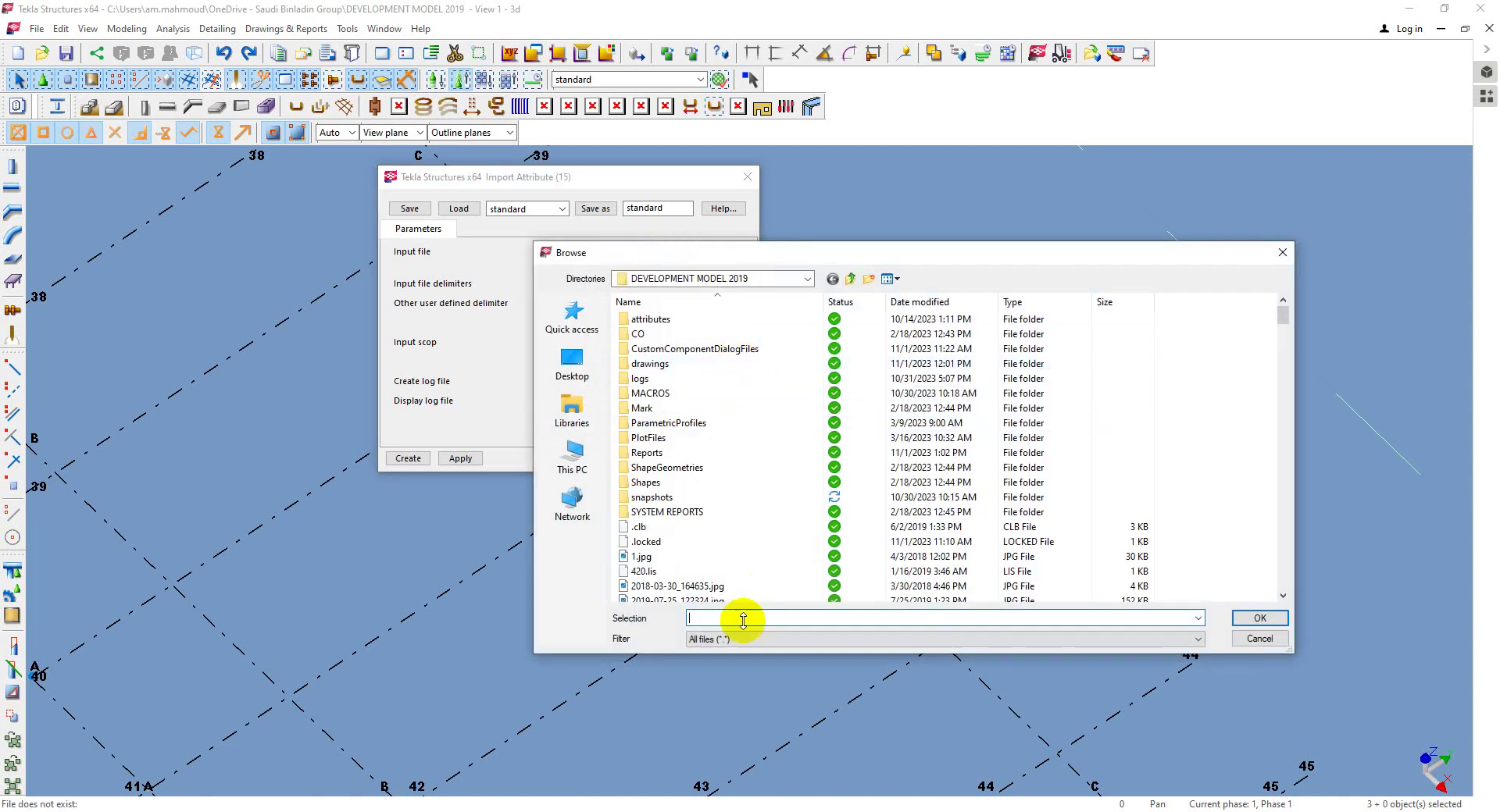
click(1282, 253)
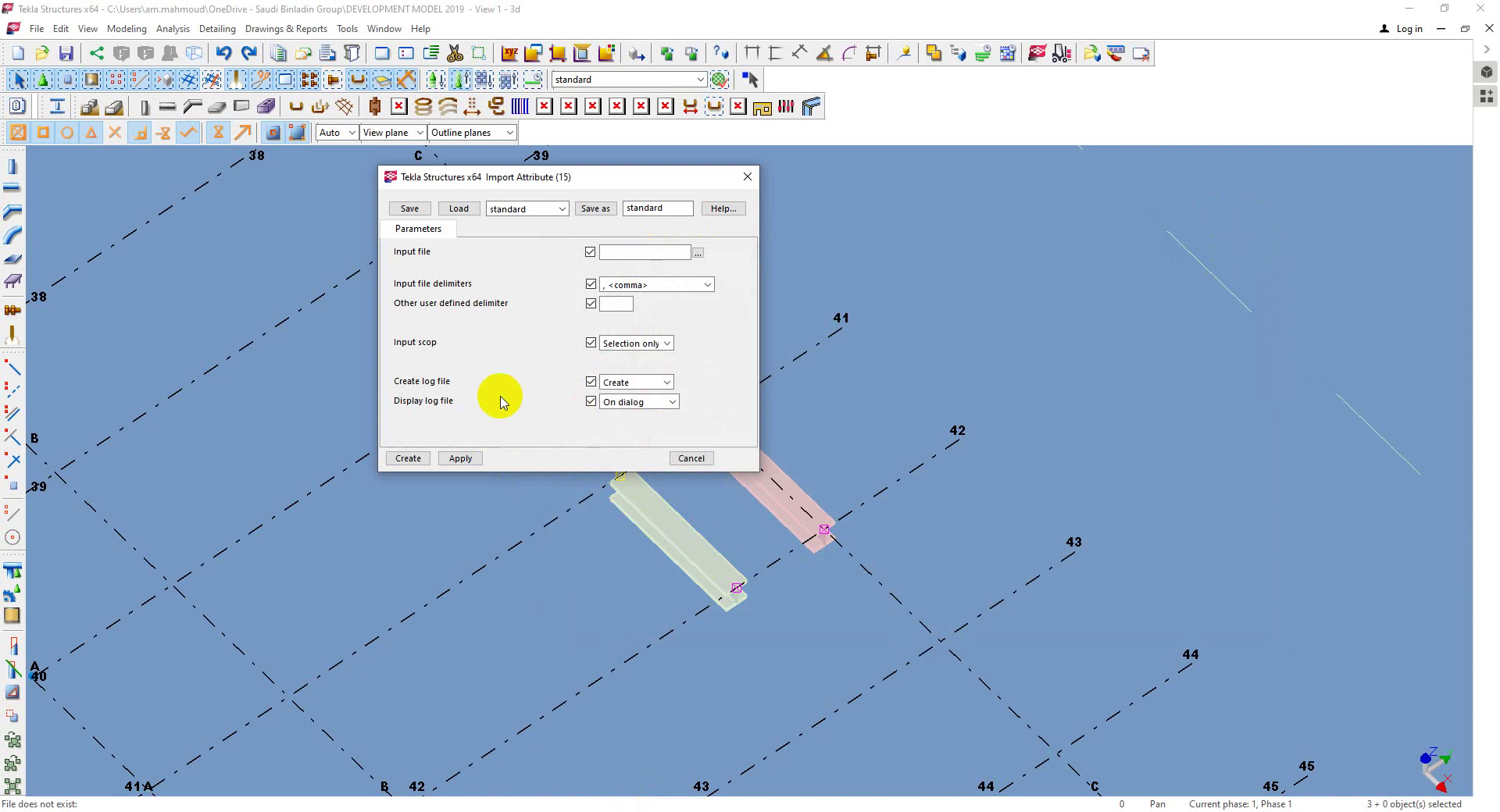
Copy AM_csv_Import Attribute.csv from Reports into the Documents folder and return to Tekla.
key(alt+Tab)
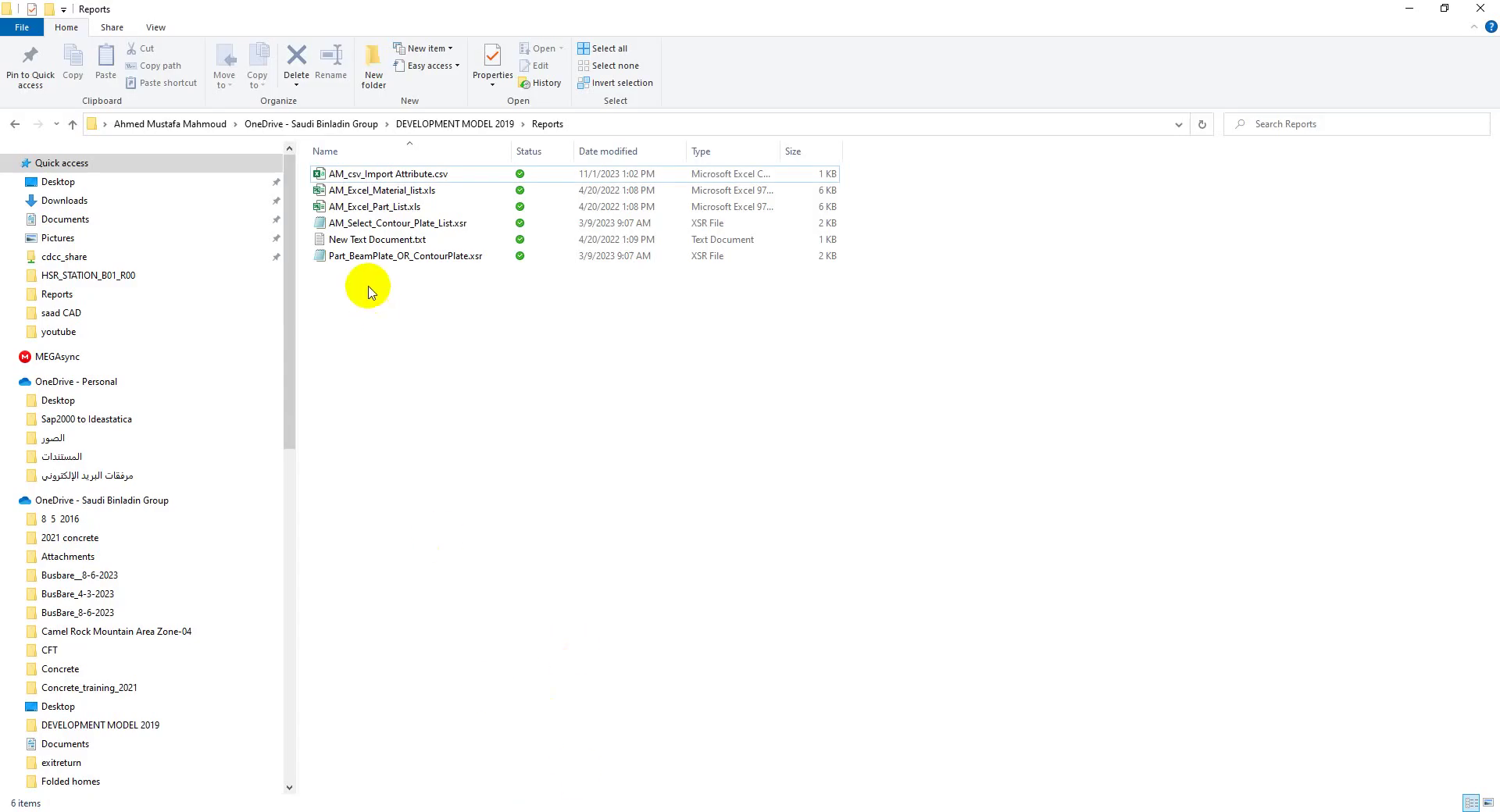
click(411, 175)
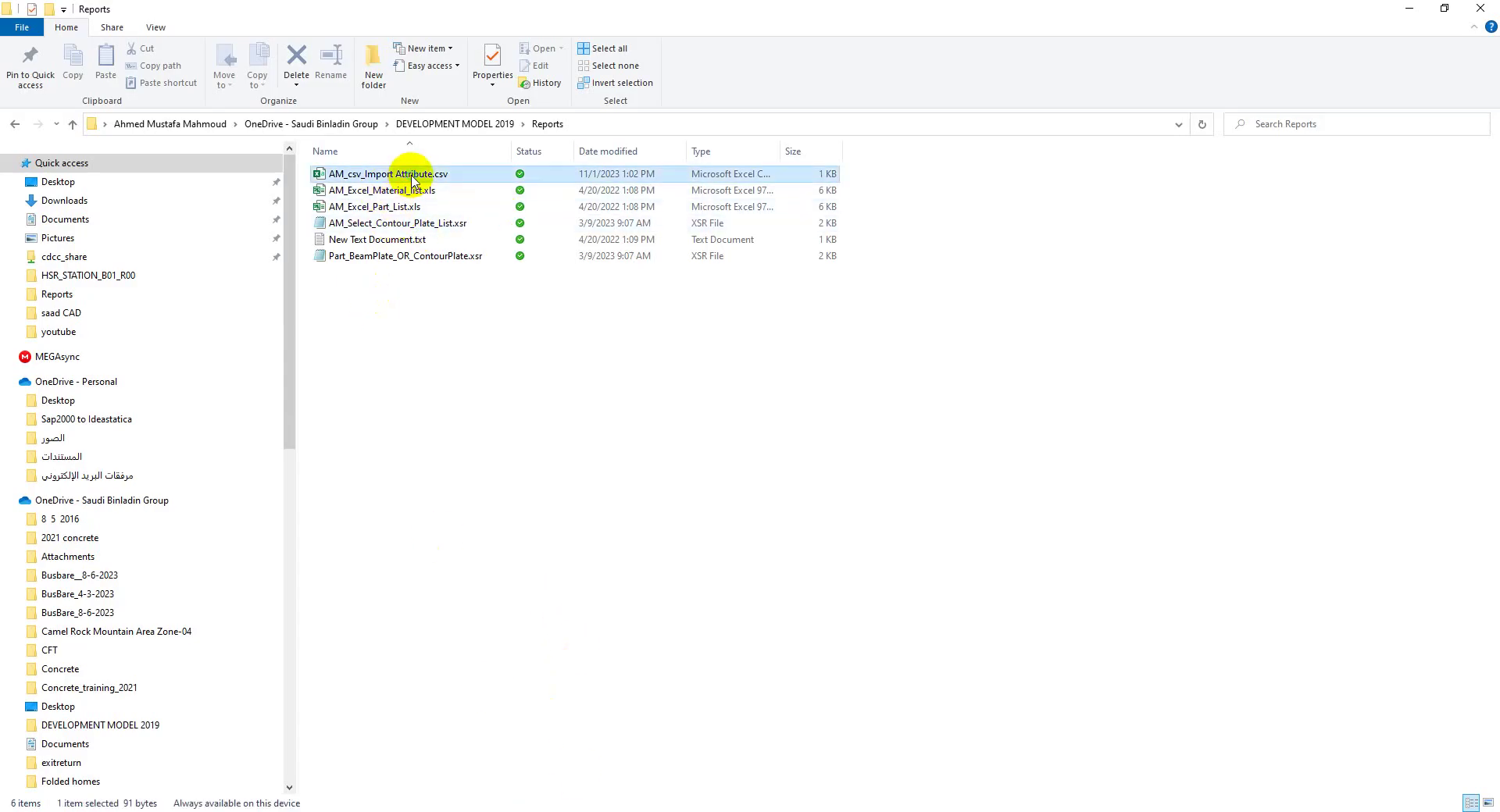
right_click(410, 174)
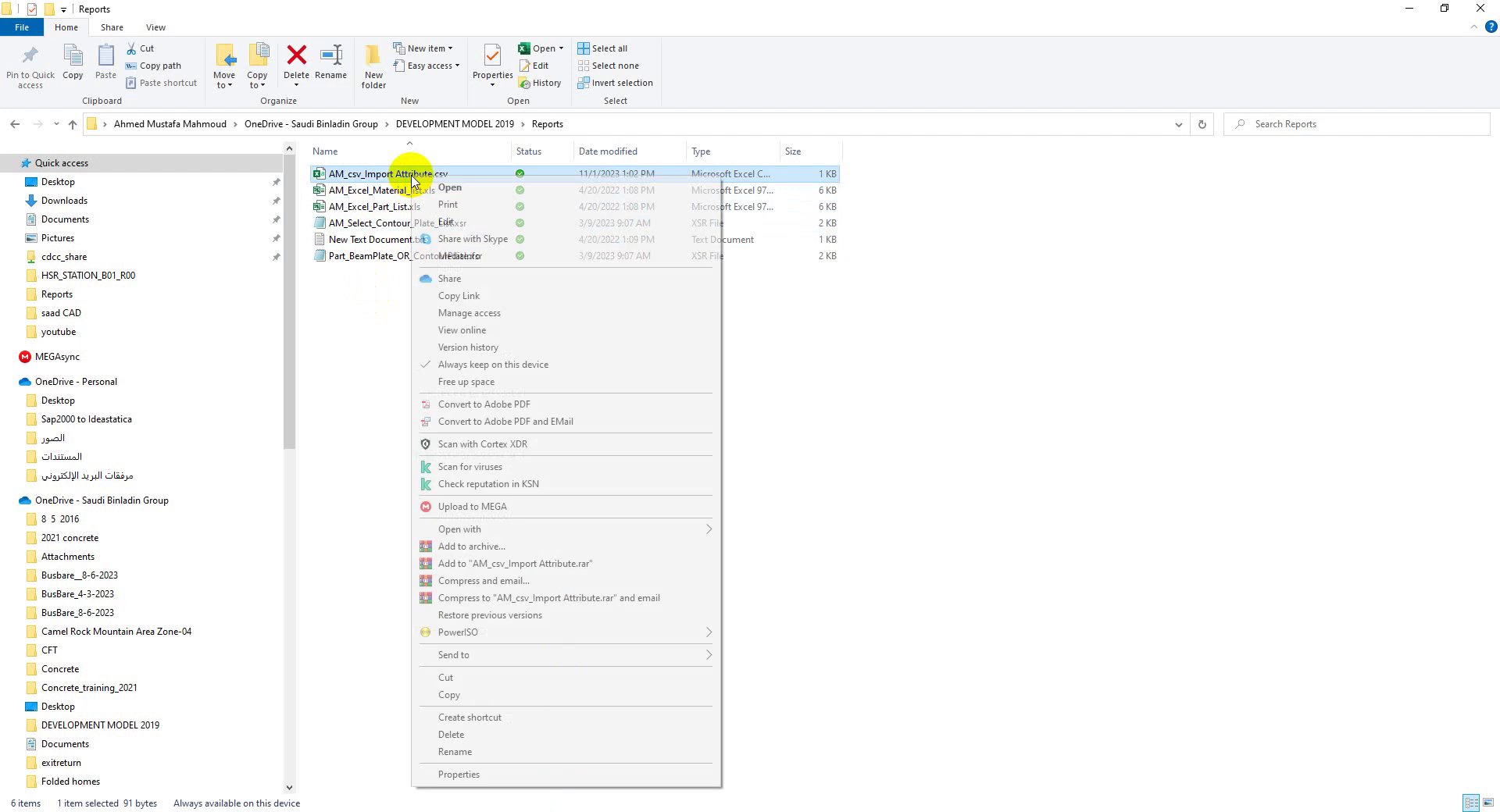
click(470, 696)
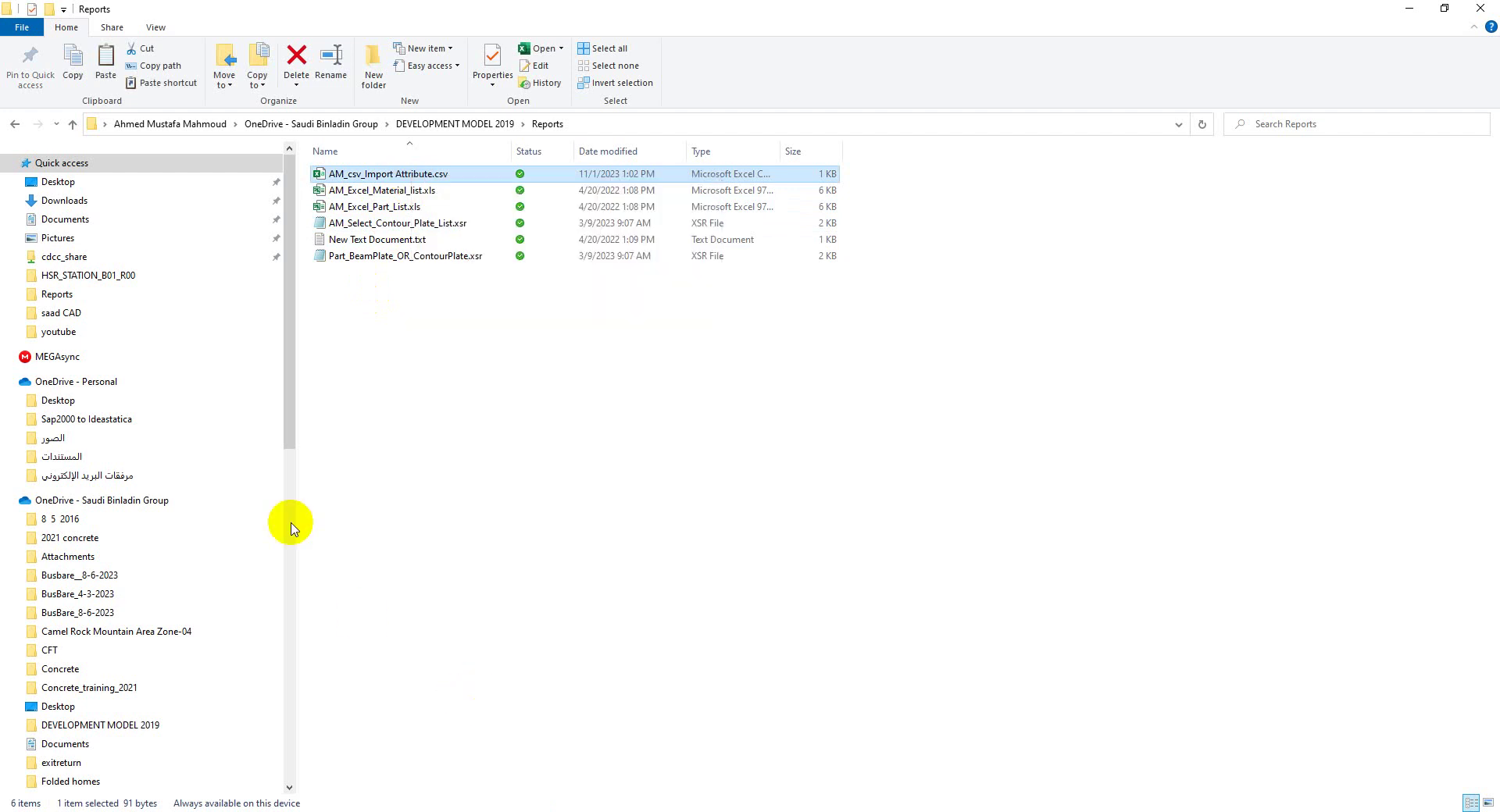
click(66, 219)
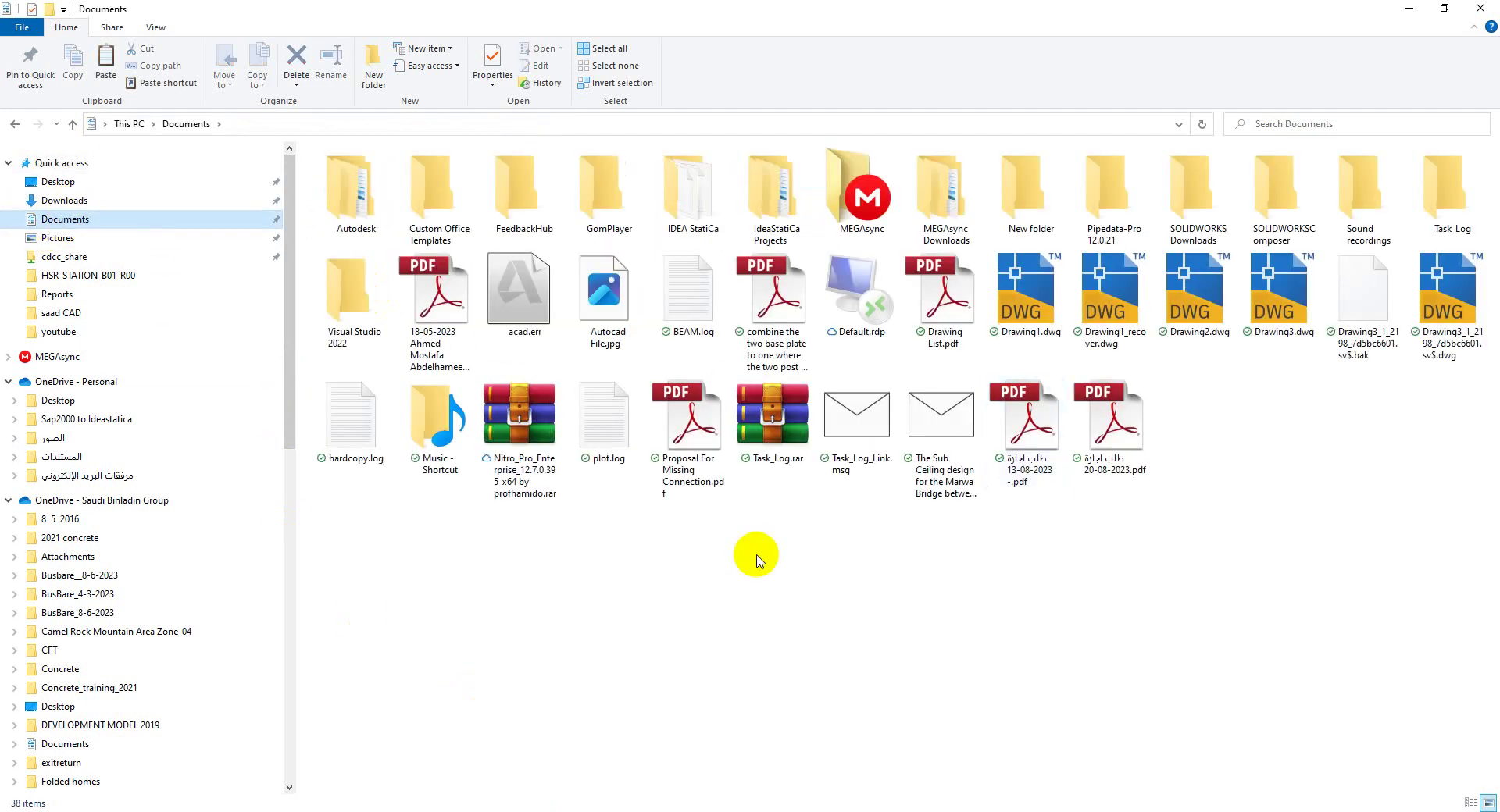
right_click(636, 576)
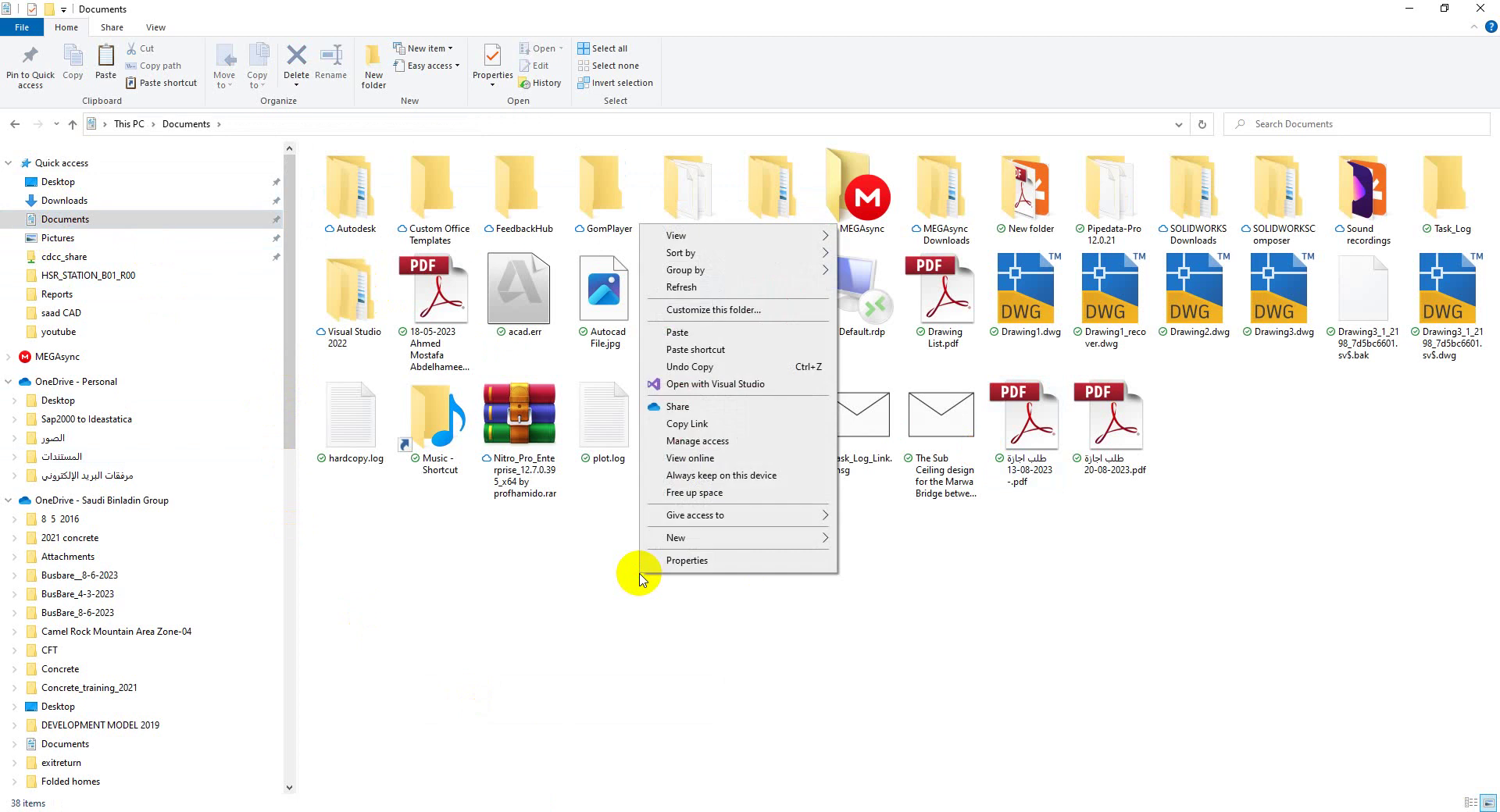
click(689, 334)
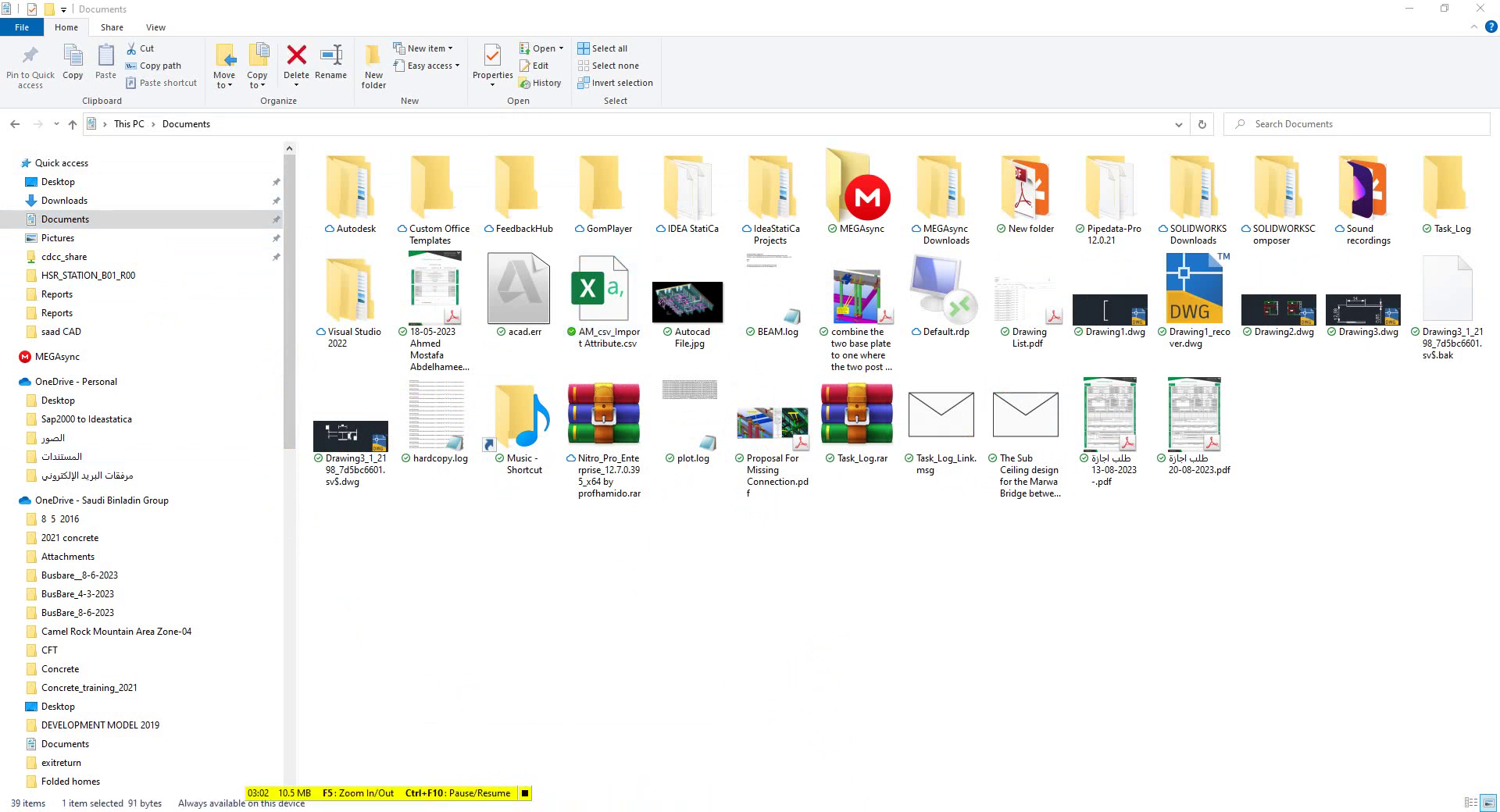
key(alt+Tab)
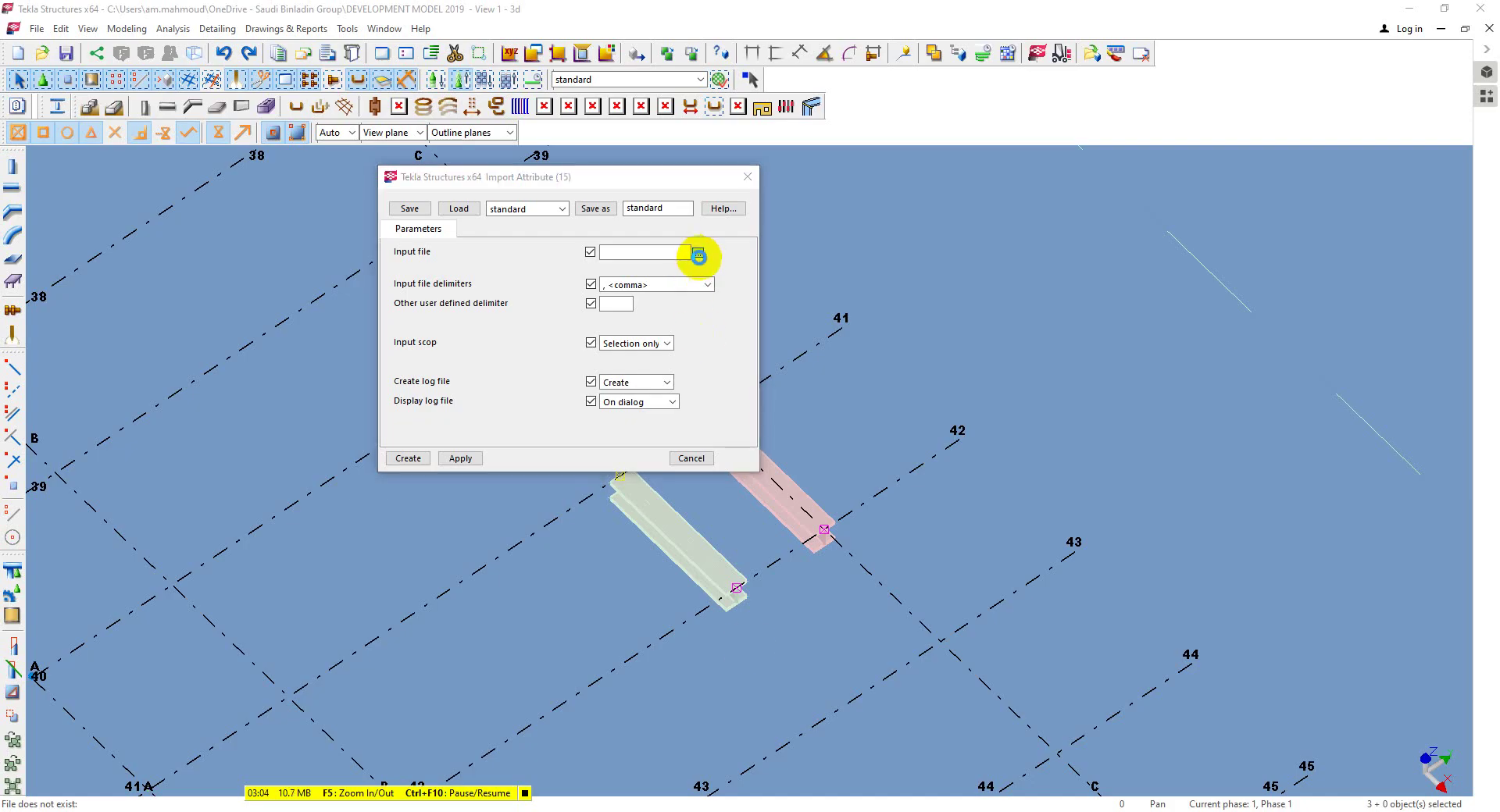
Navigate the import file browser to the Documents folder.
click(699, 253)
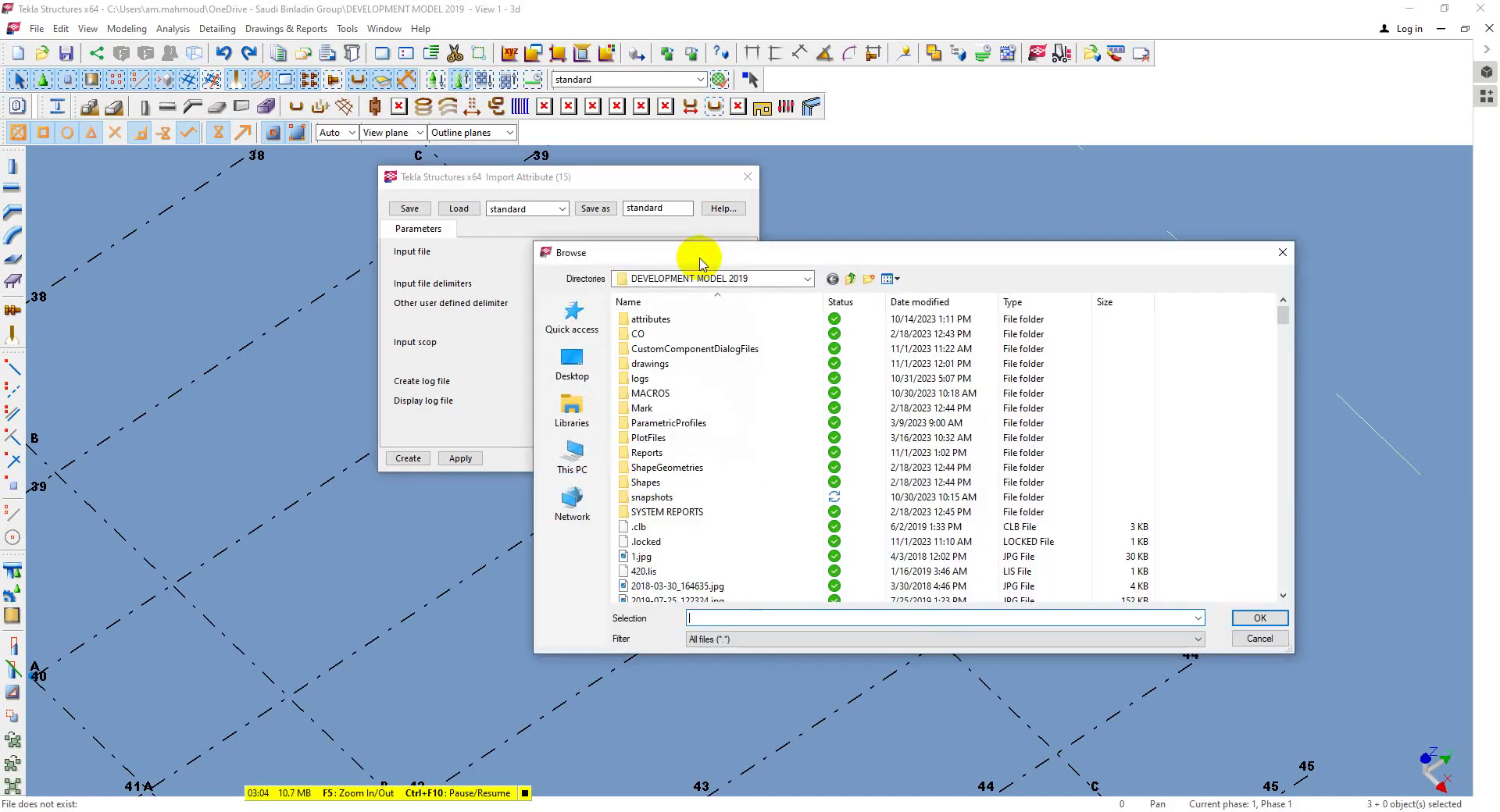
click(809, 279)
click(746, 331)
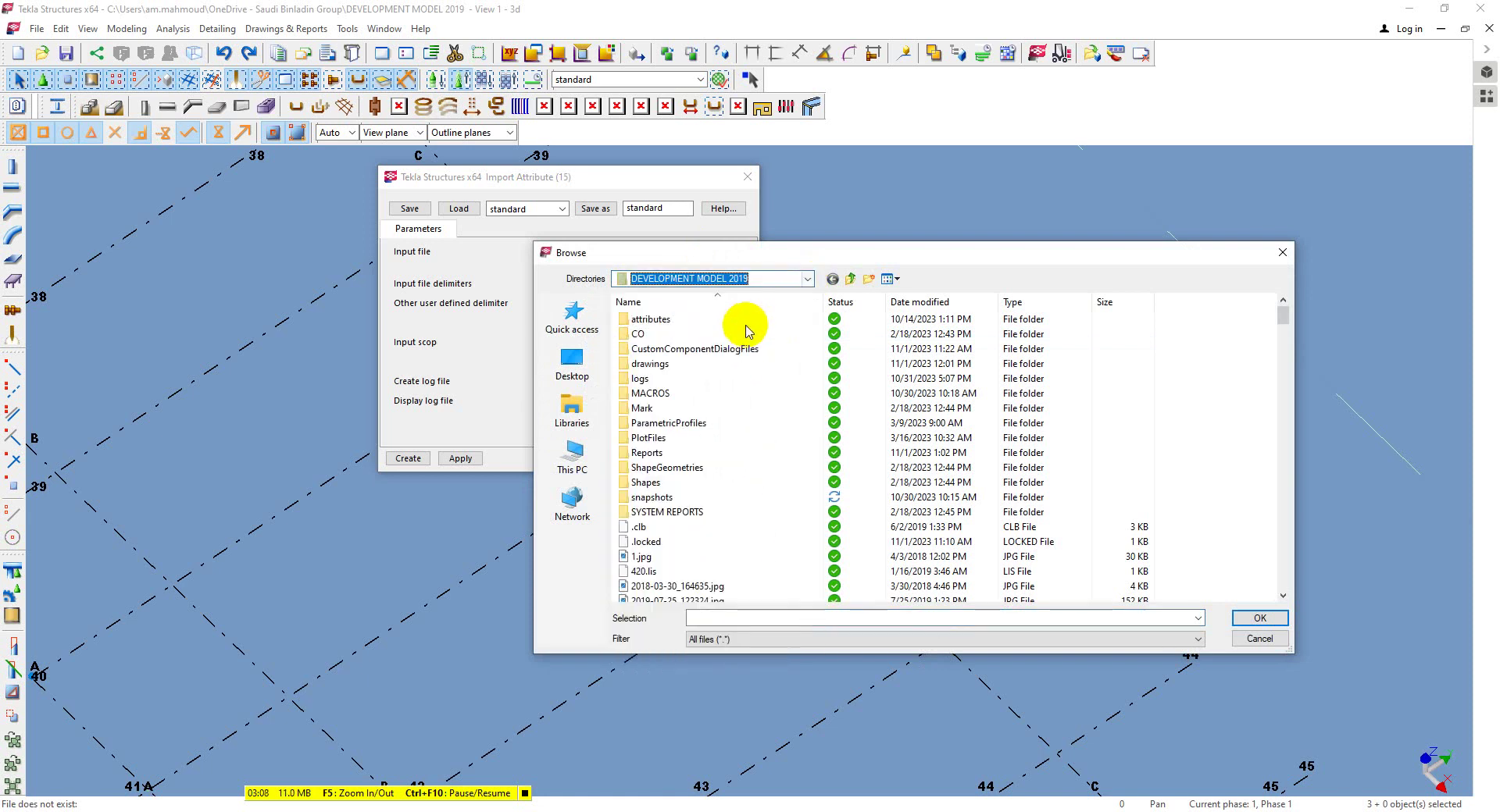
click(809, 280)
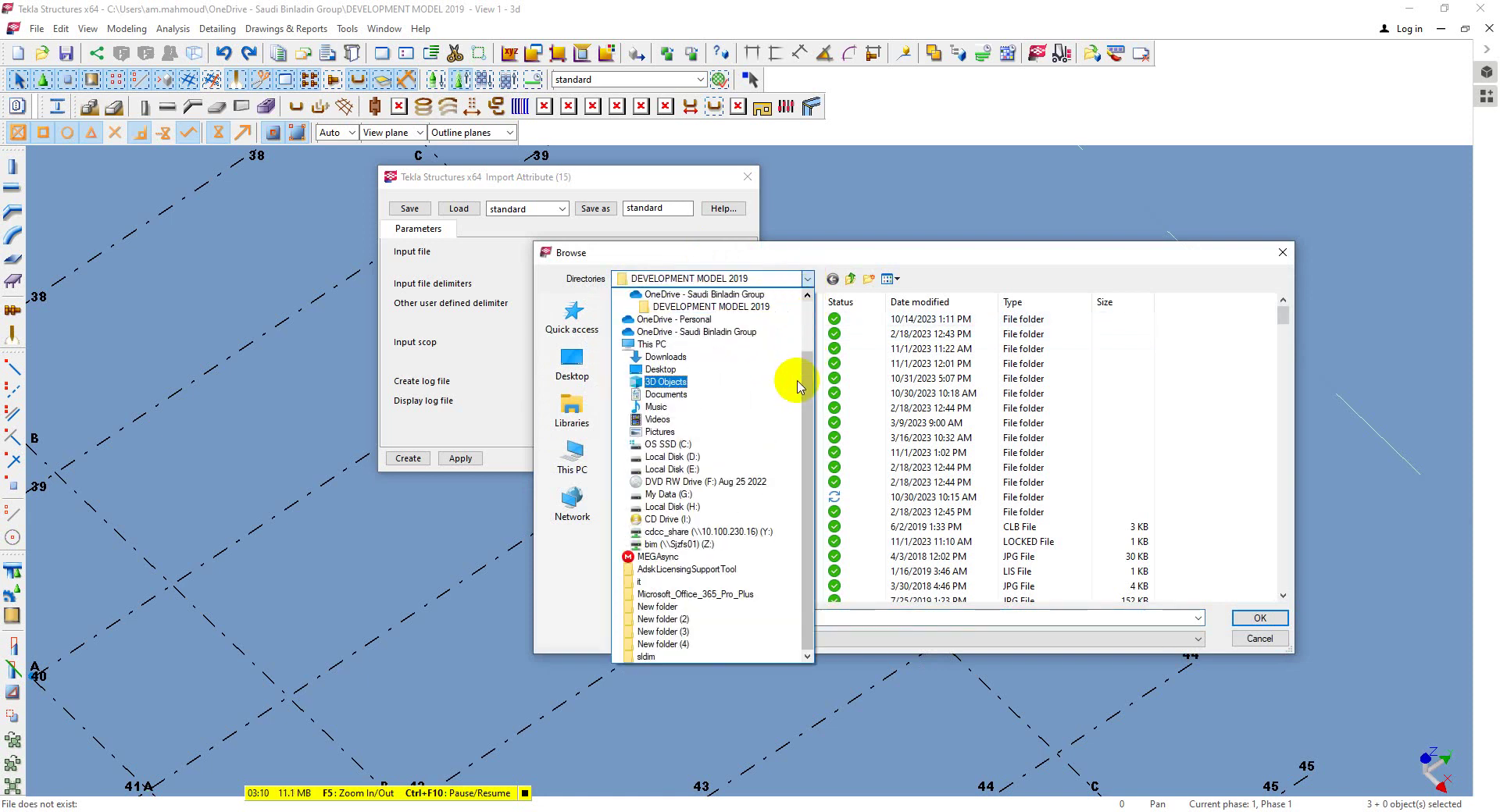
drag(804, 394, 810, 336)
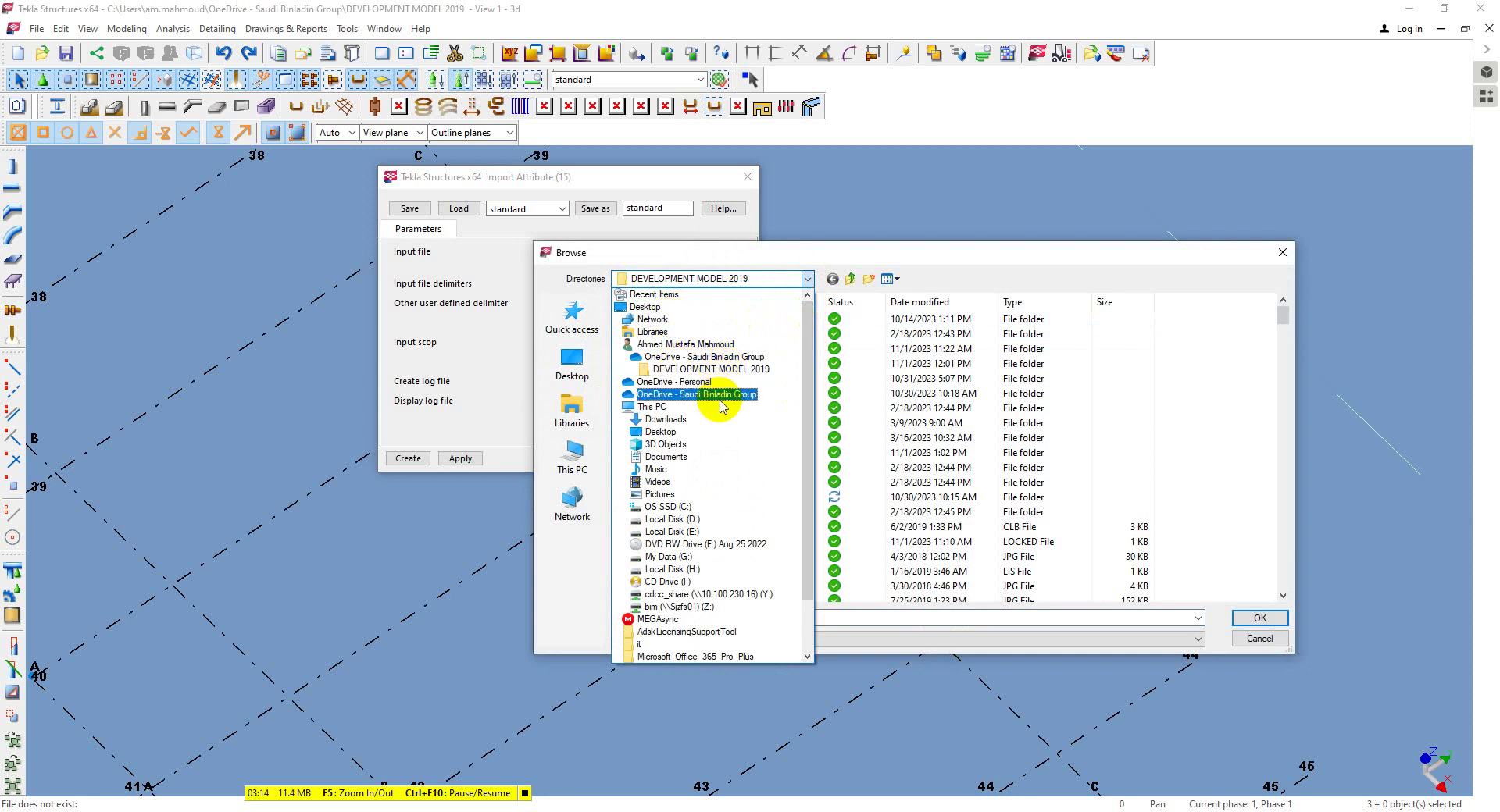
click(679, 457)
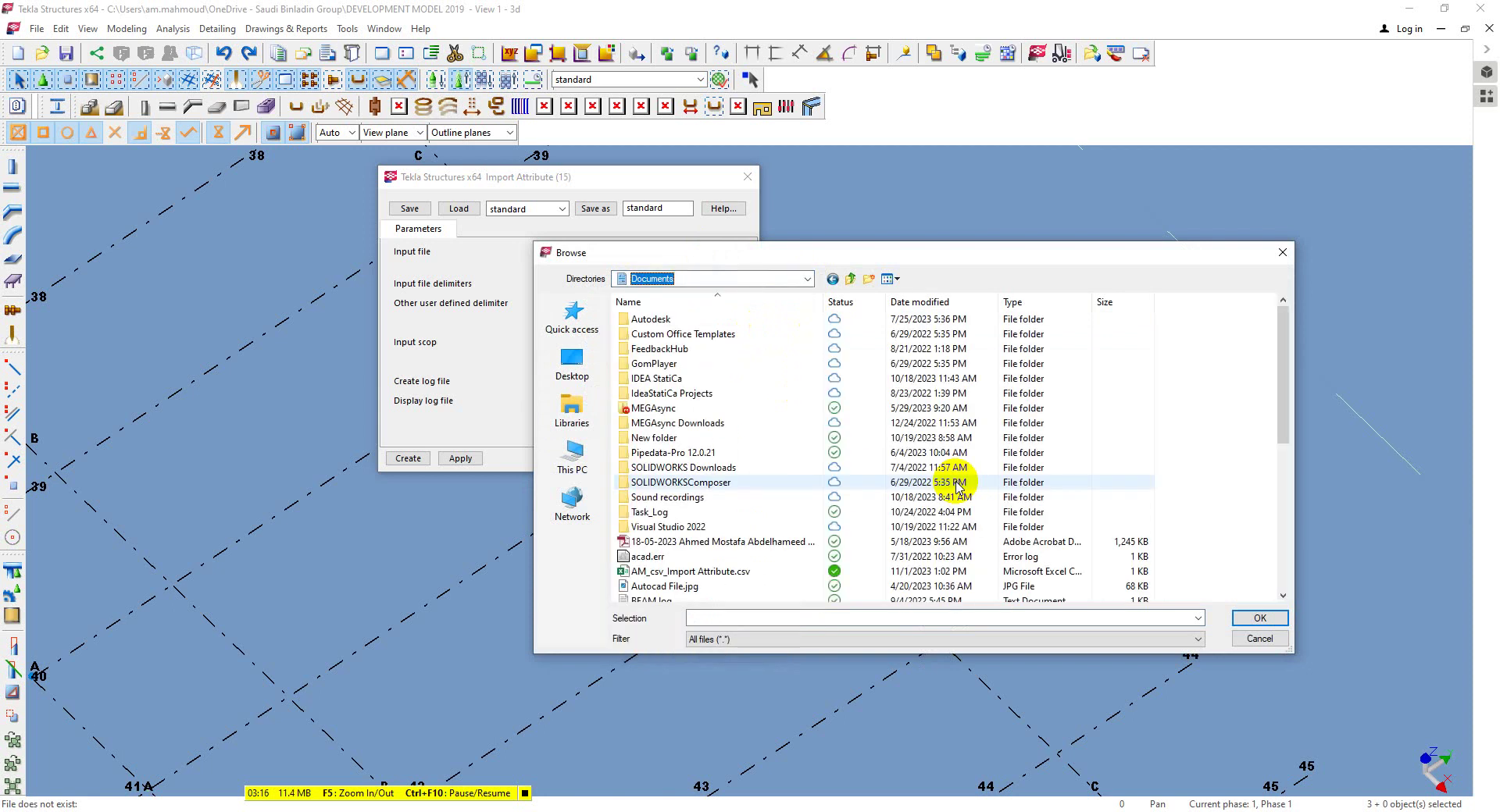
Pick the Documents CSV copy, dismiss the path-too-long warning, and reopen the browser.
scroll(948, 508, down, 3)
scroll(875, 546, down, 3)
scroll(807, 578, down, 3)
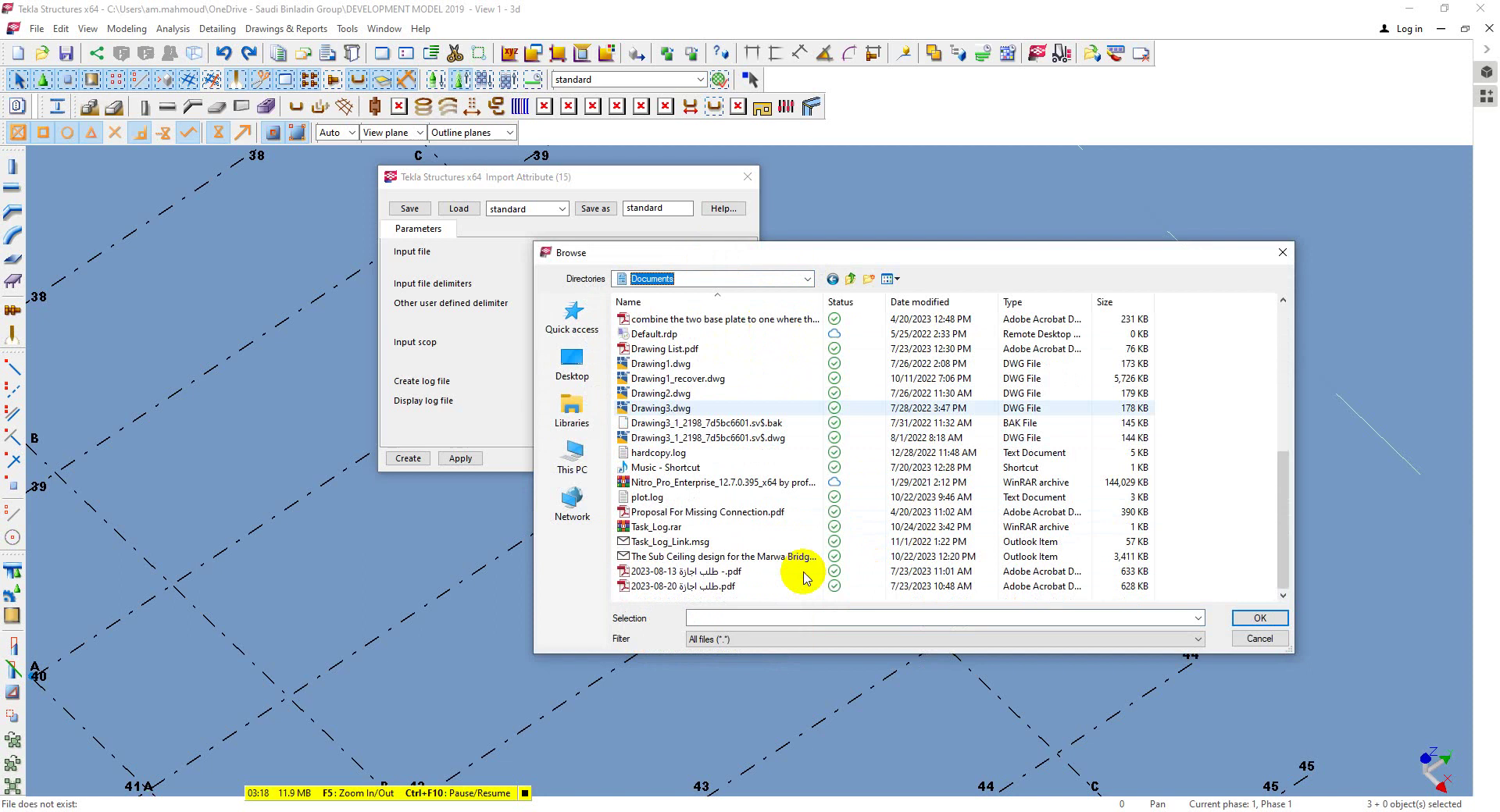
scroll(788, 554, up, 2)
double_click(698, 367)
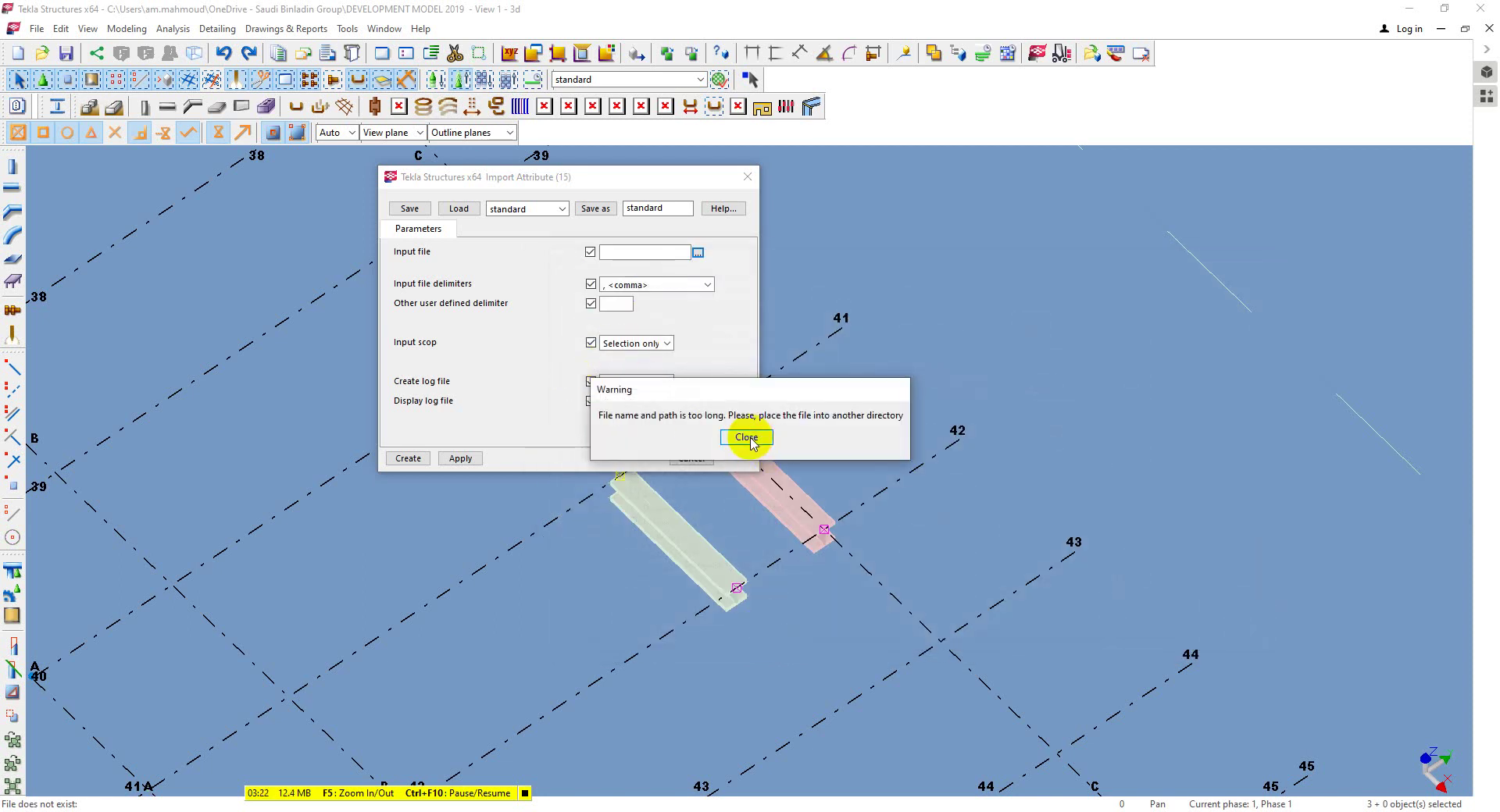
click(749, 438)
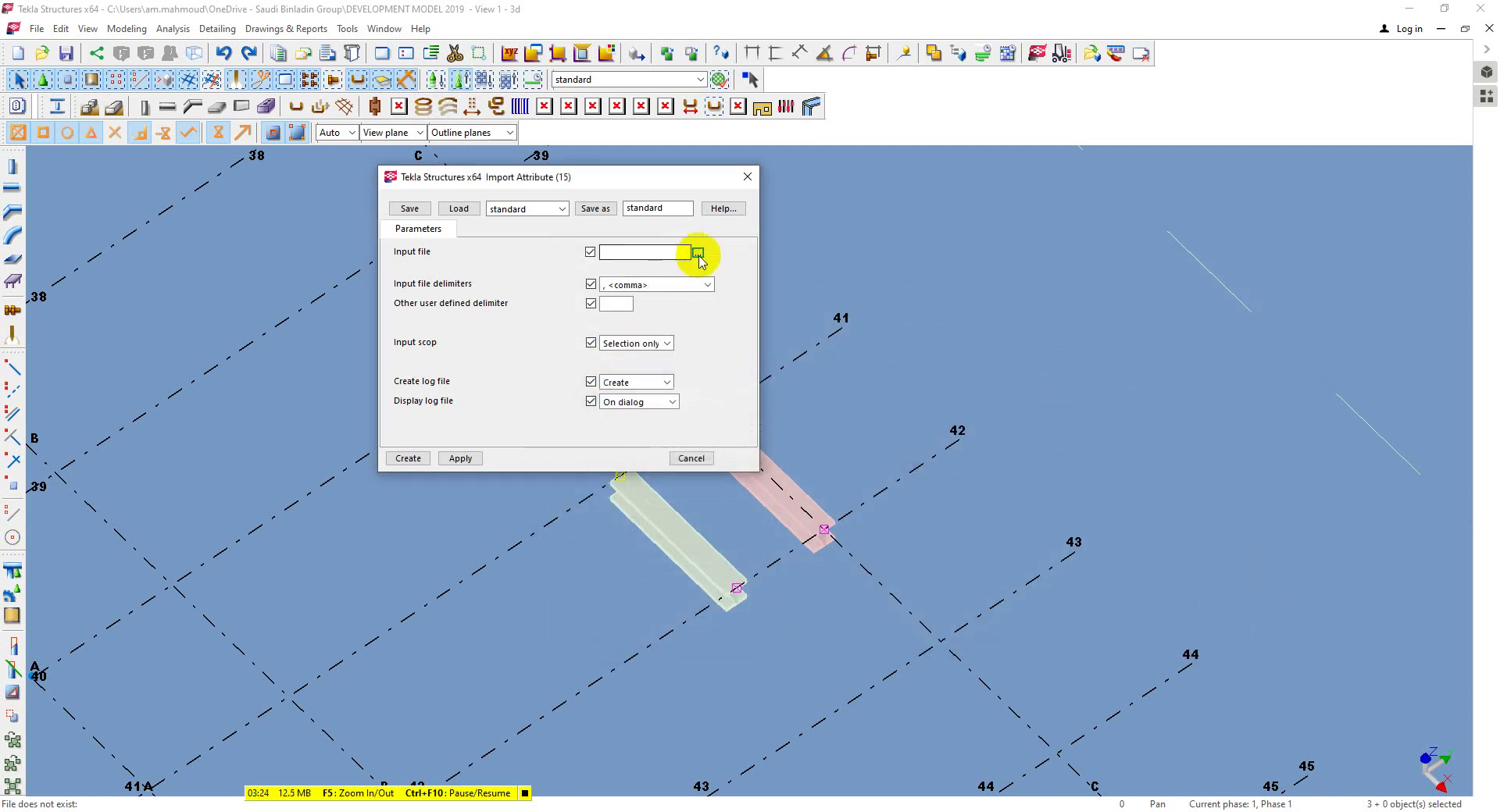
click(697, 253)
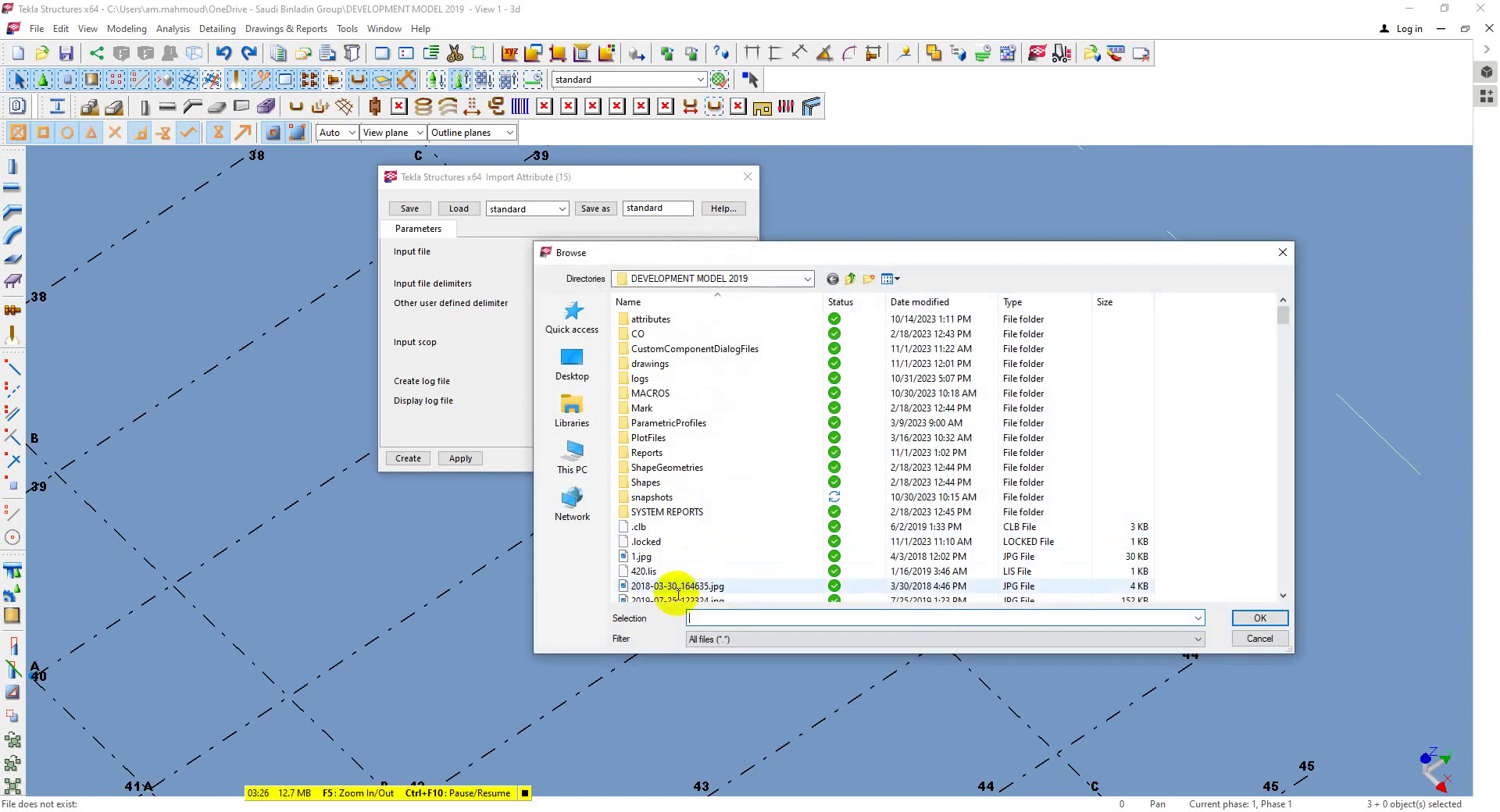
Cycle through the open Explorer windows back to Tekla and close the file browser.
key(alt+Tab)
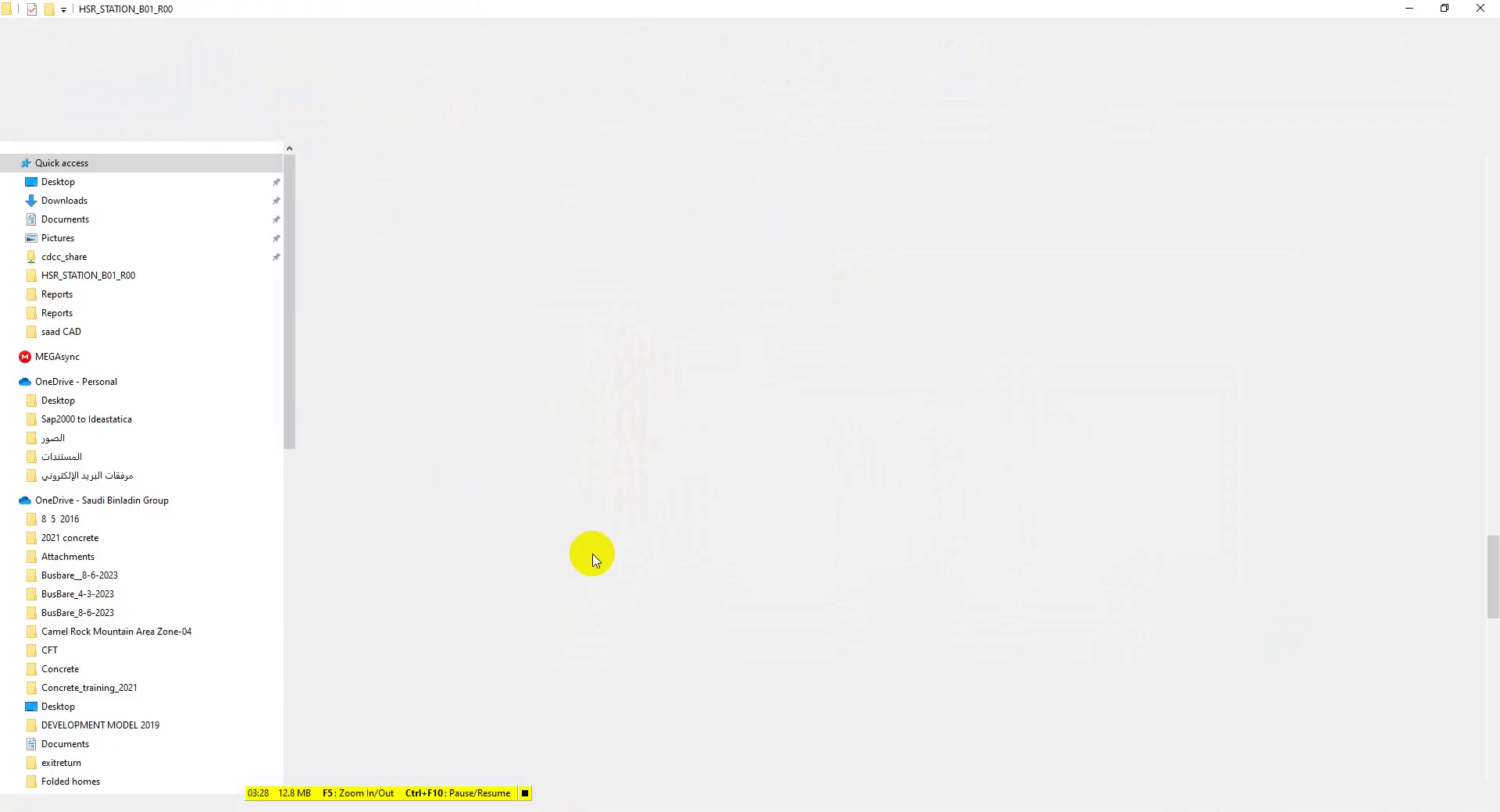
key(alt+Tab)
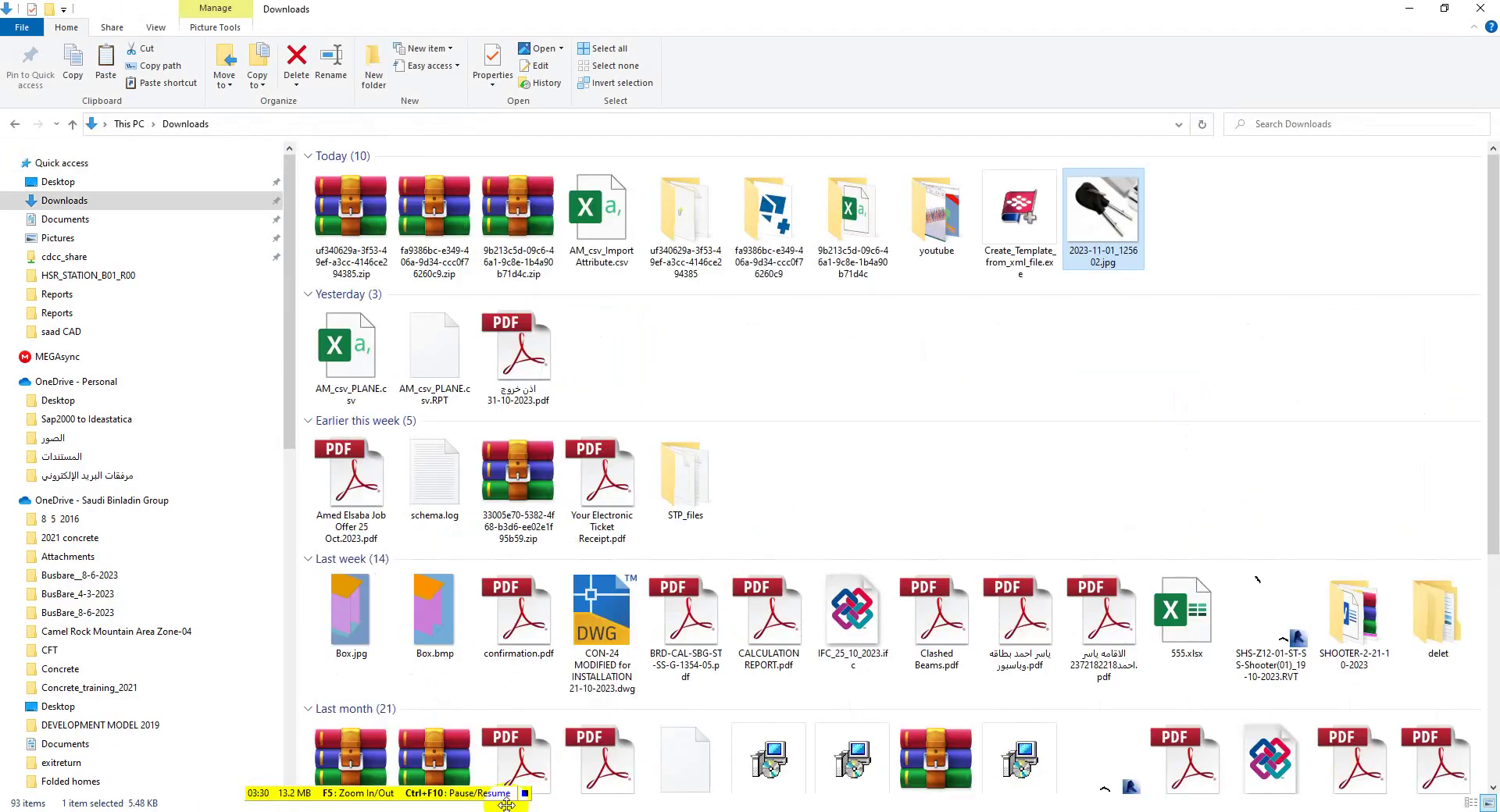
key(alt+Tab)
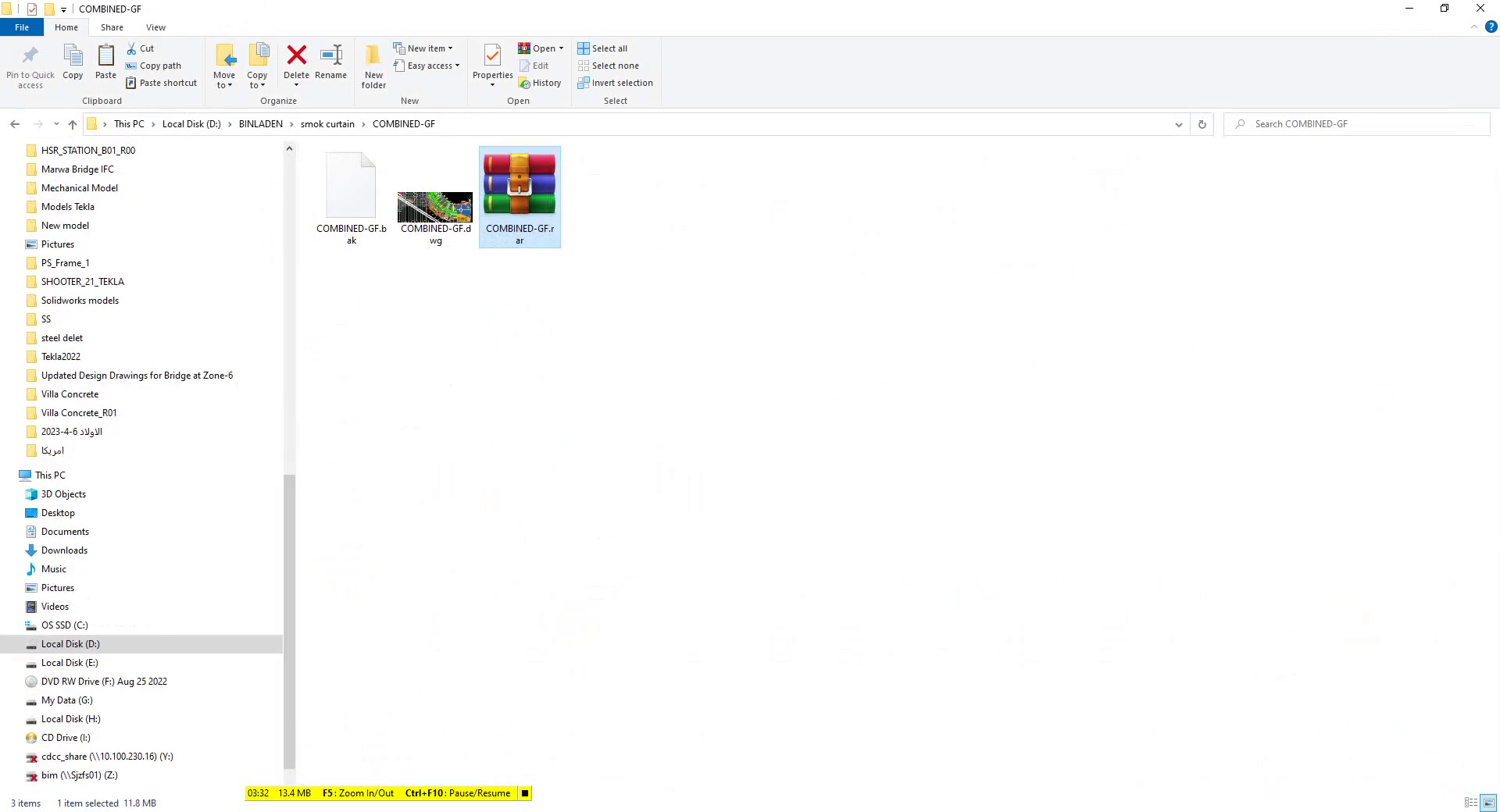
key(alt+Tab)
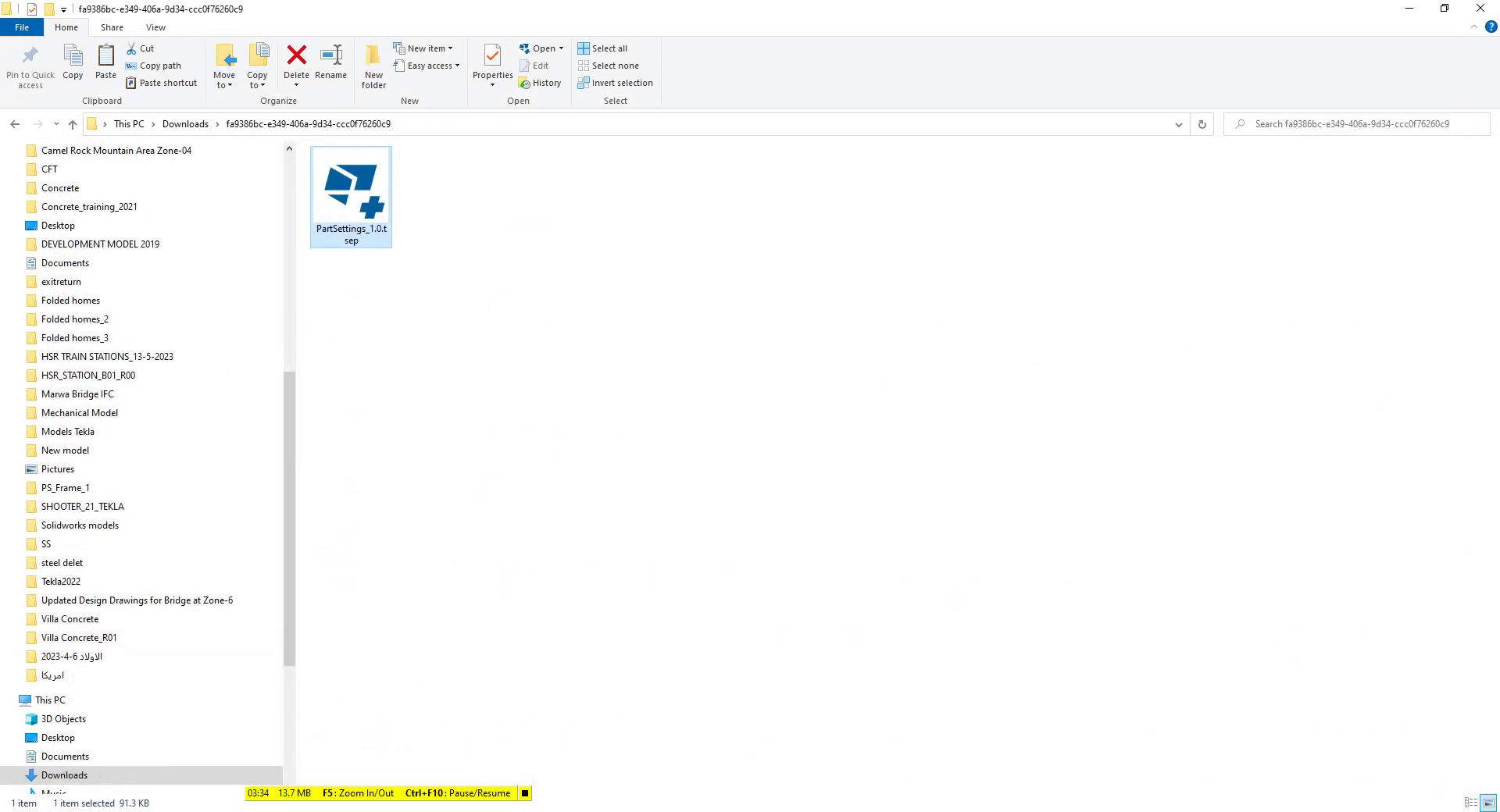
key(alt+Tab)
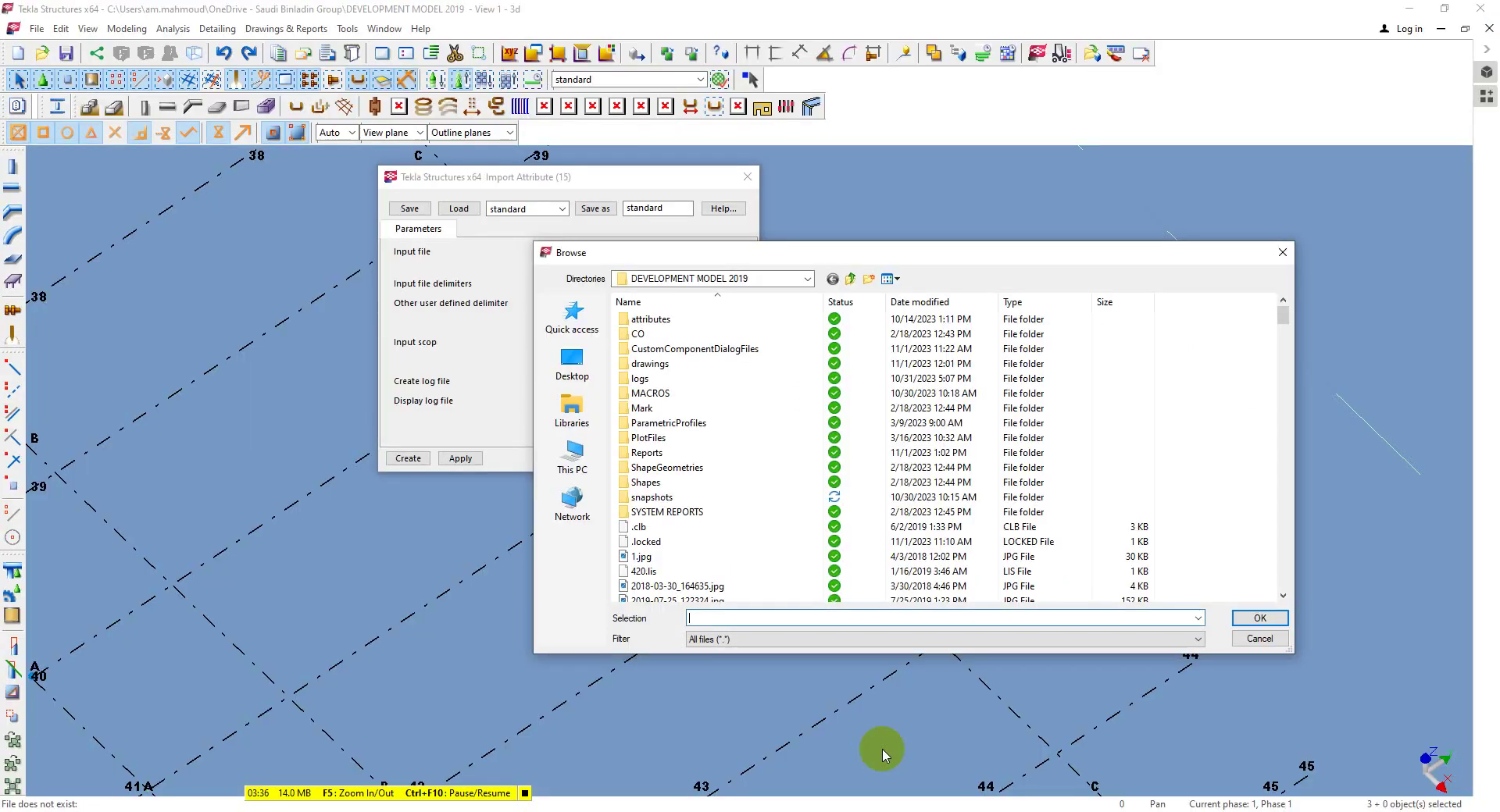
click(1285, 254)
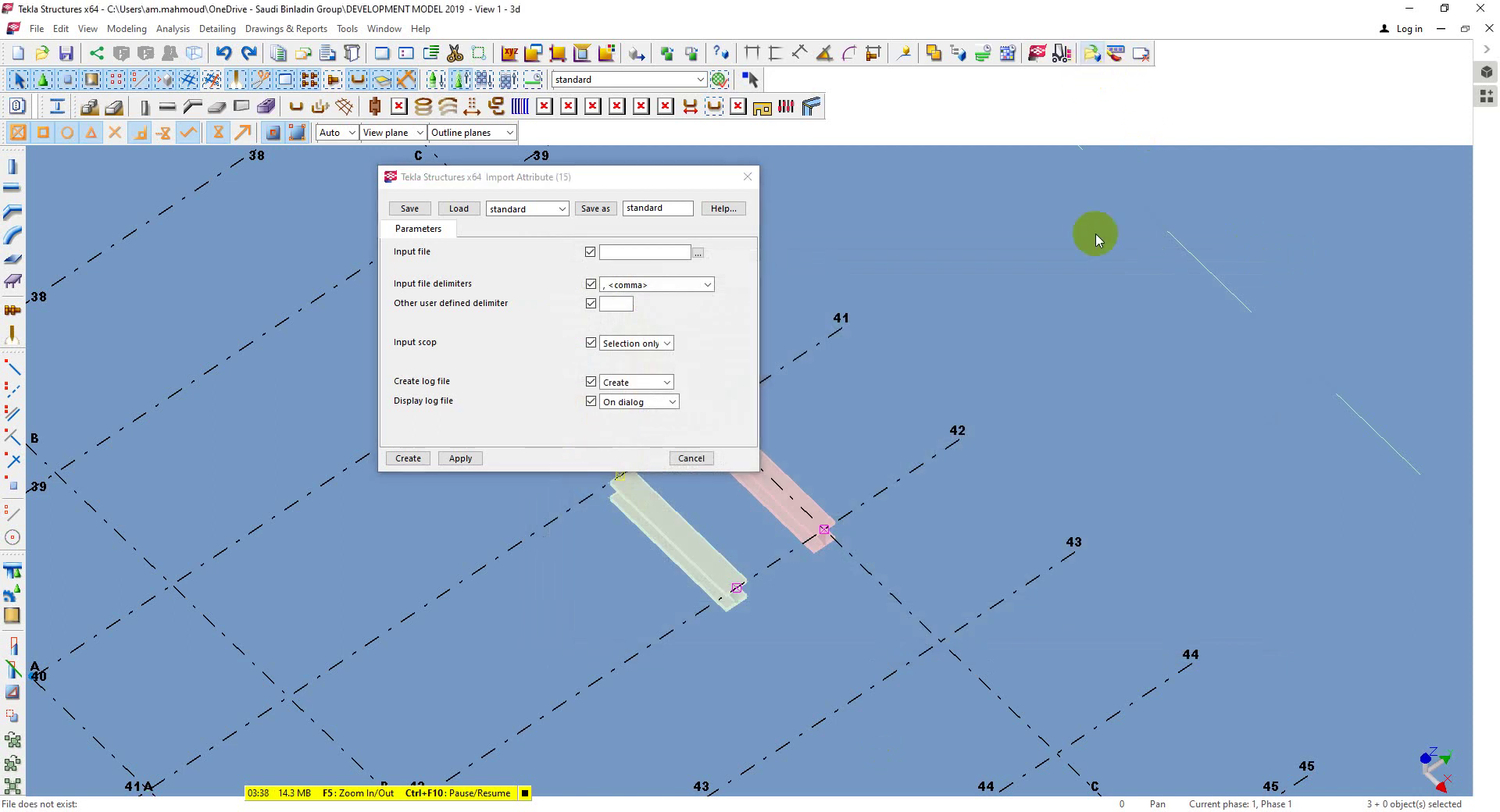
Open the Reports folder in the DEVELOPMENT MODEL 2019 folder window.
key(alt+Tab)
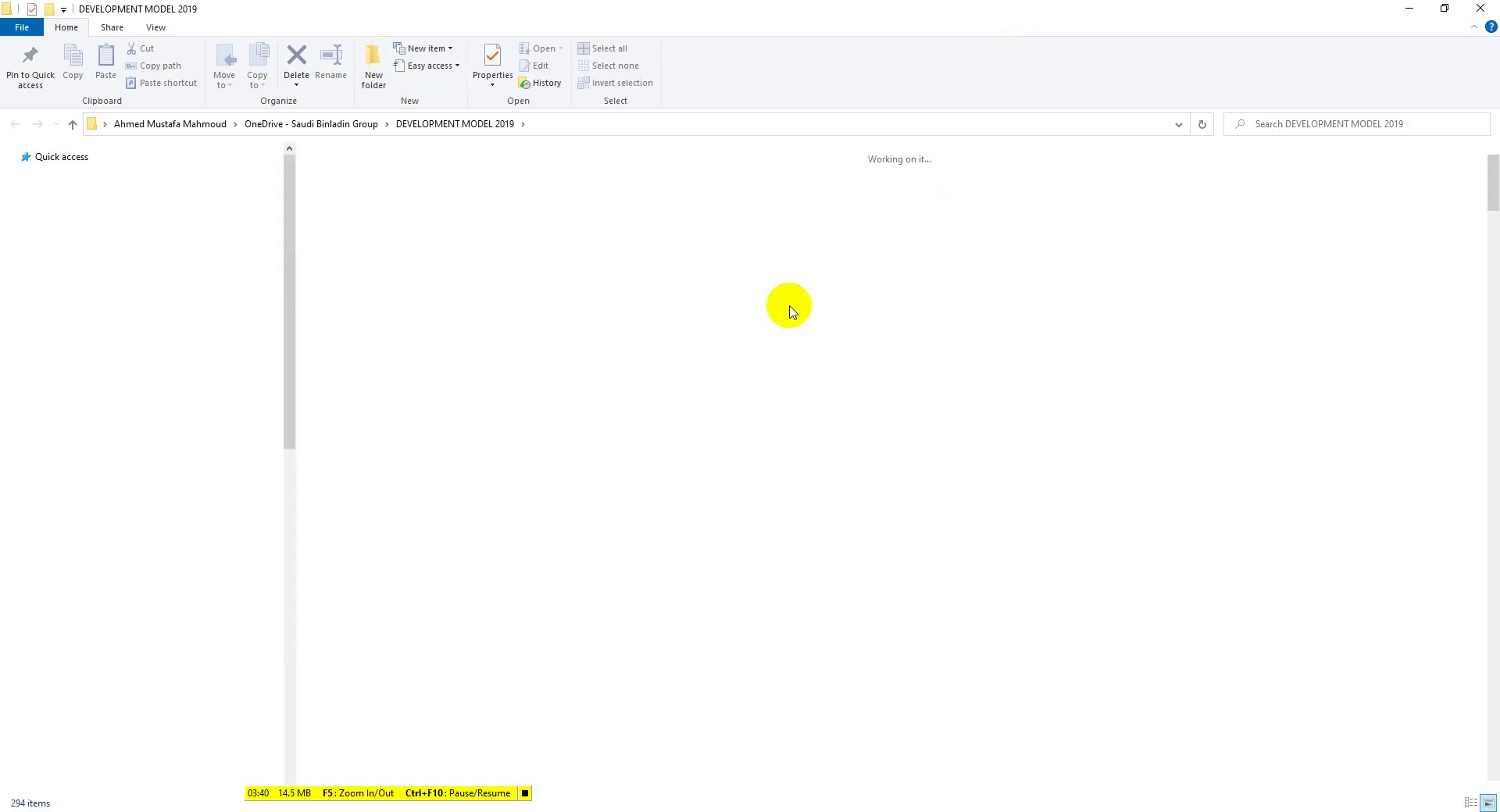
scroll(554, 353, down, 1)
scroll(552, 348, down, 3)
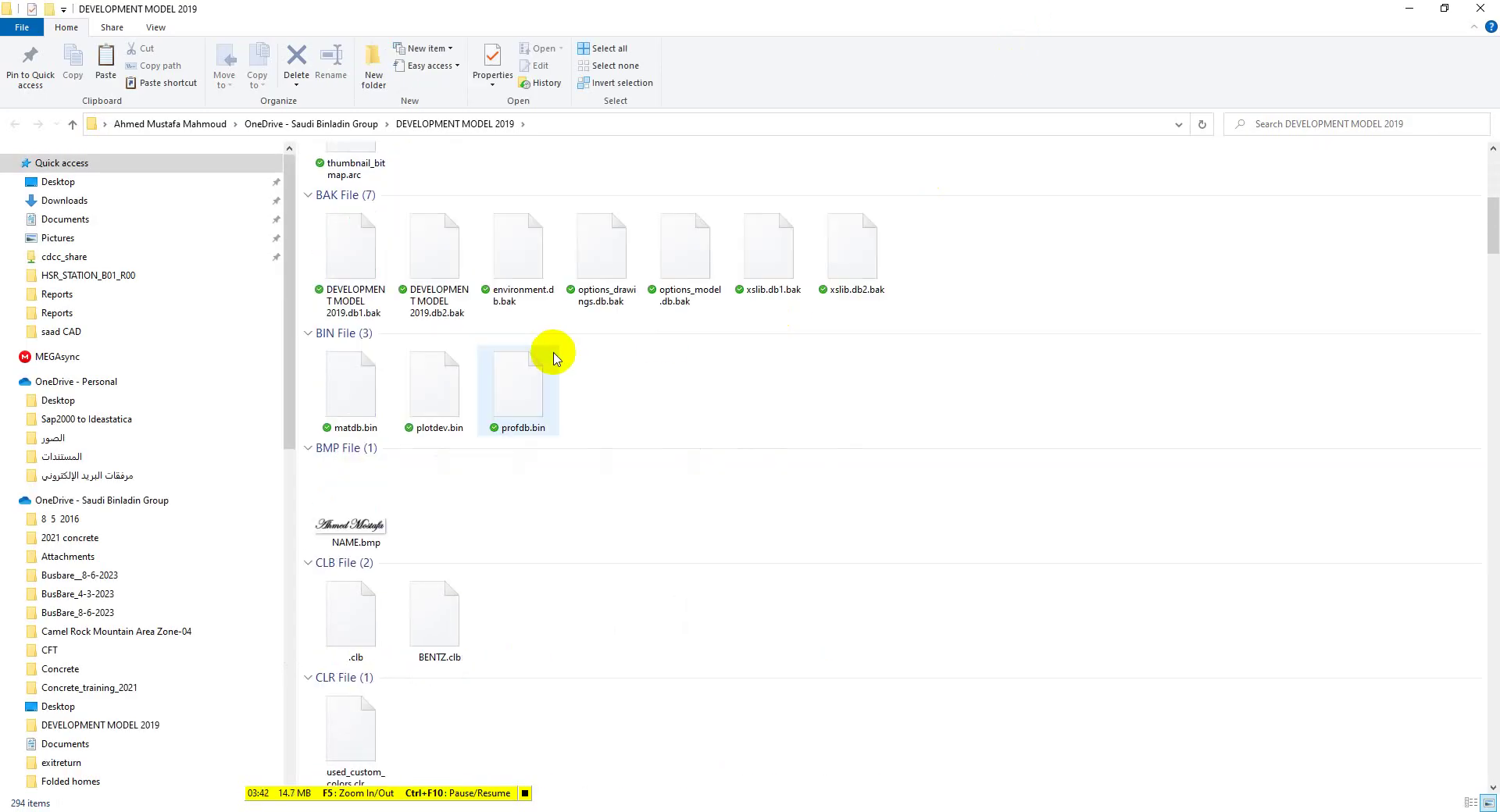
scroll(703, 437, down, 4)
scroll(820, 517, down, 2)
scroll(874, 555, down, 3)
scroll(911, 576, down, 4)
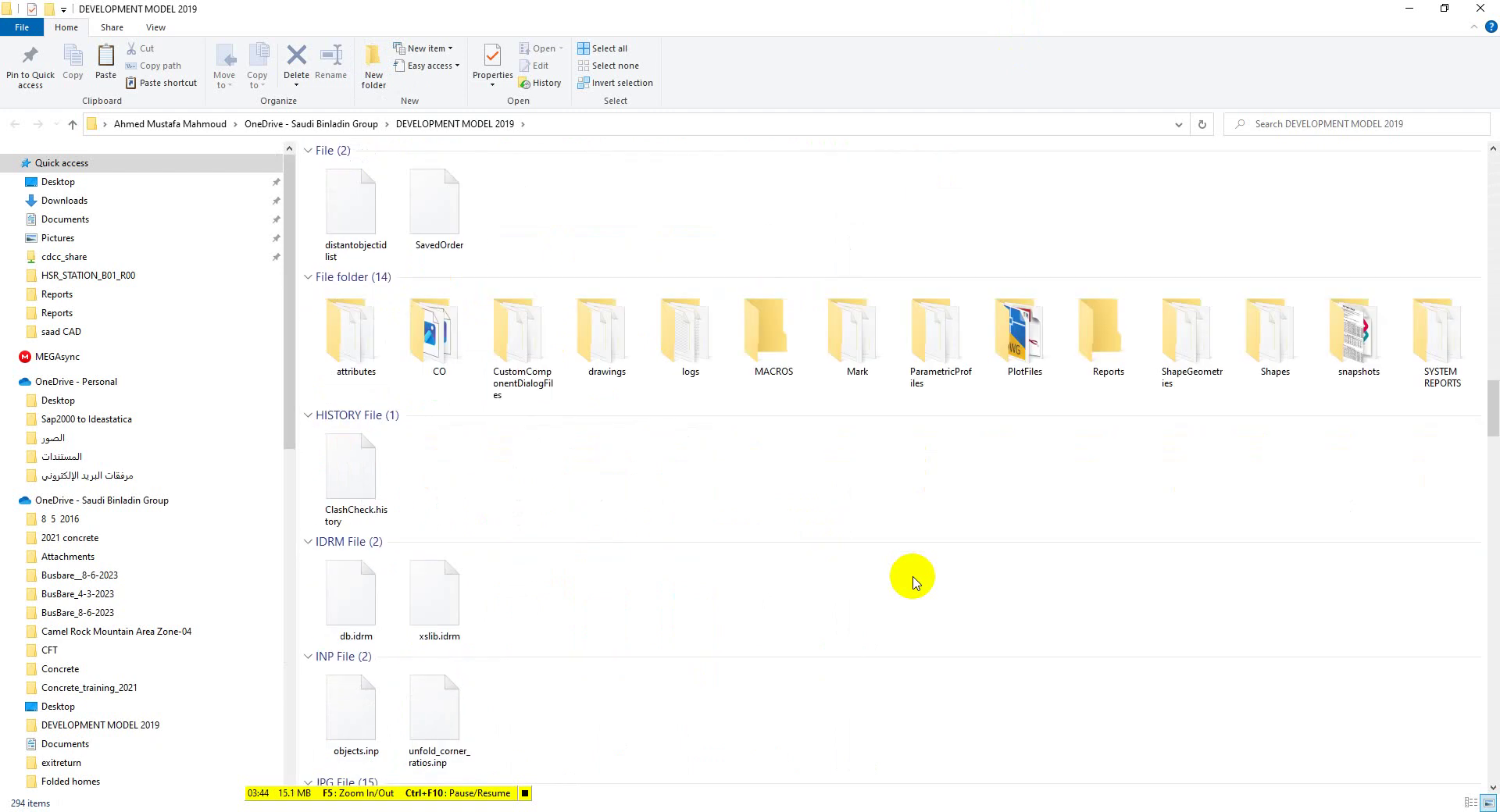
click(1101, 355)
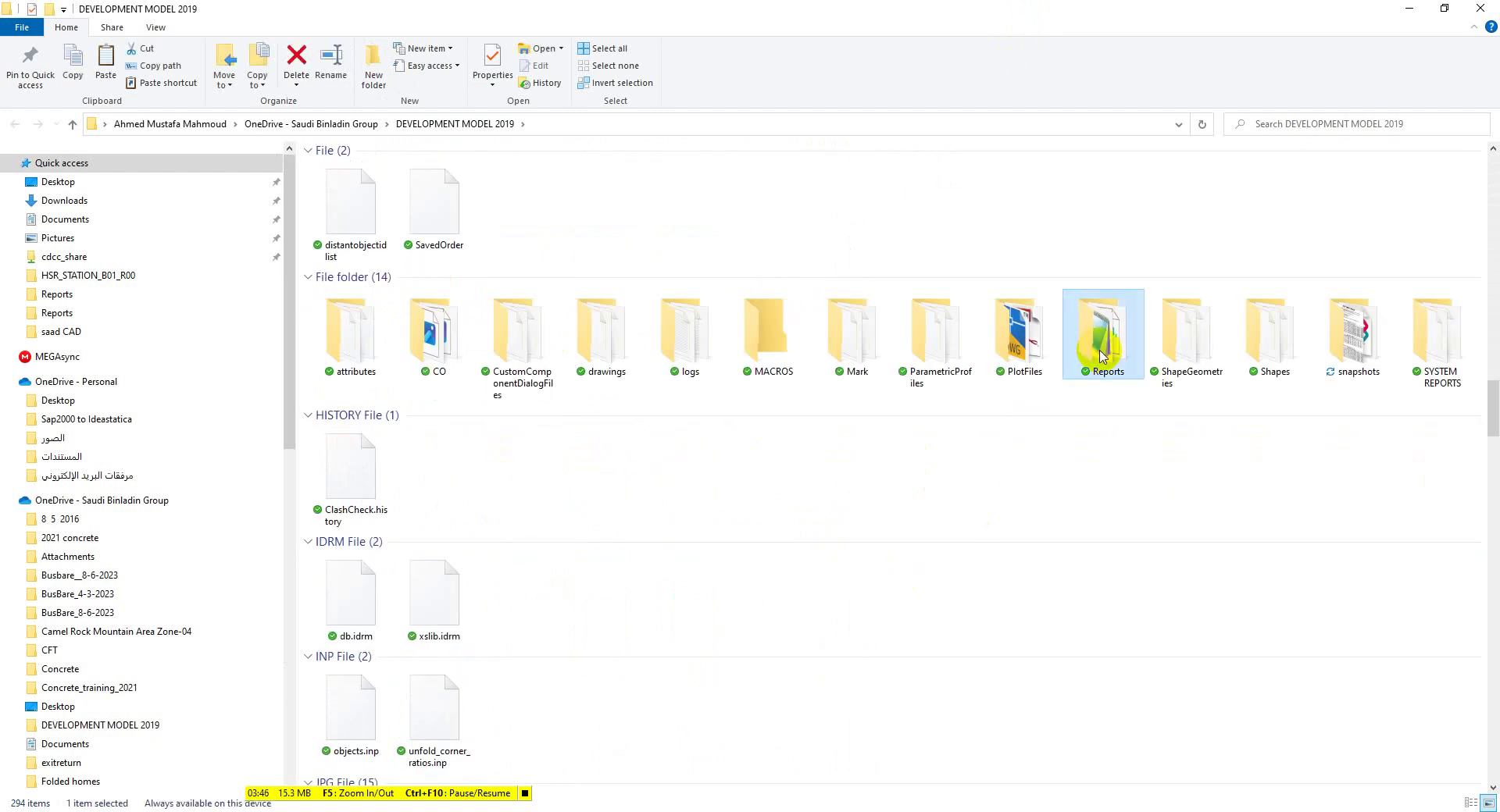
double_click(1101, 356)
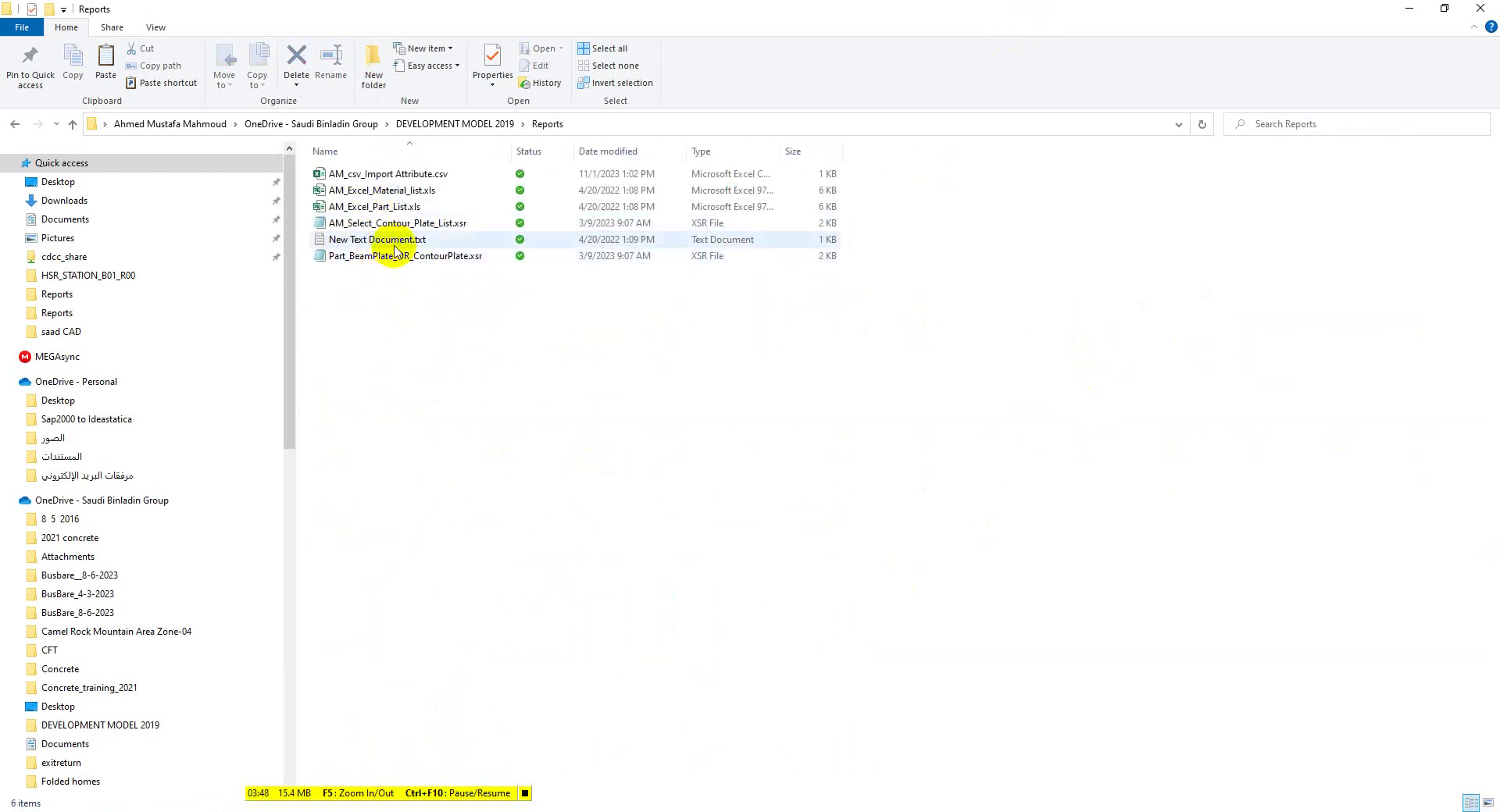
Copy AM_csv_Import Attribute.csv from Reports and paste it onto Local Disk (D:).
click(407, 173)
right_click(407, 173)
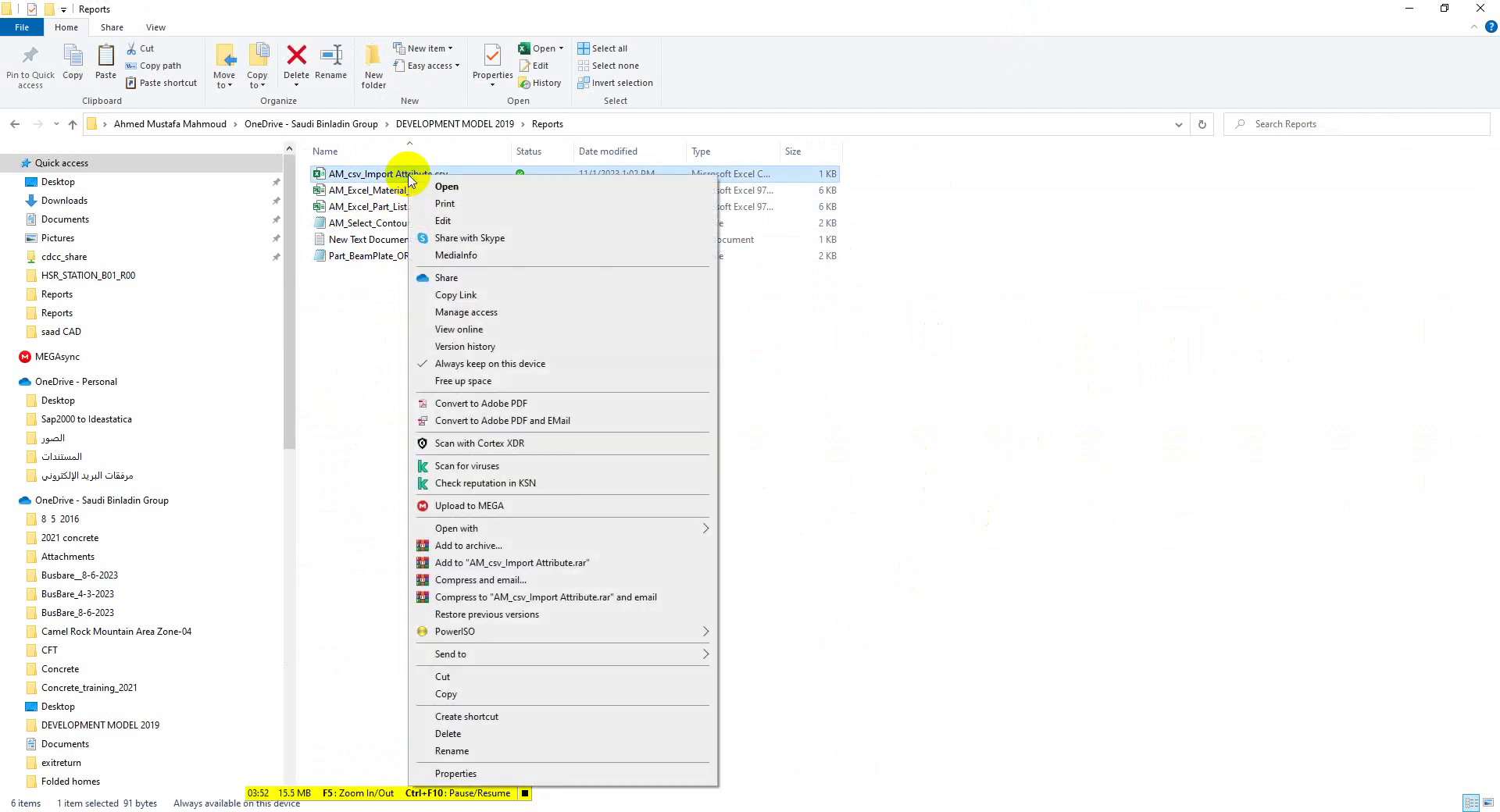
click(469, 696)
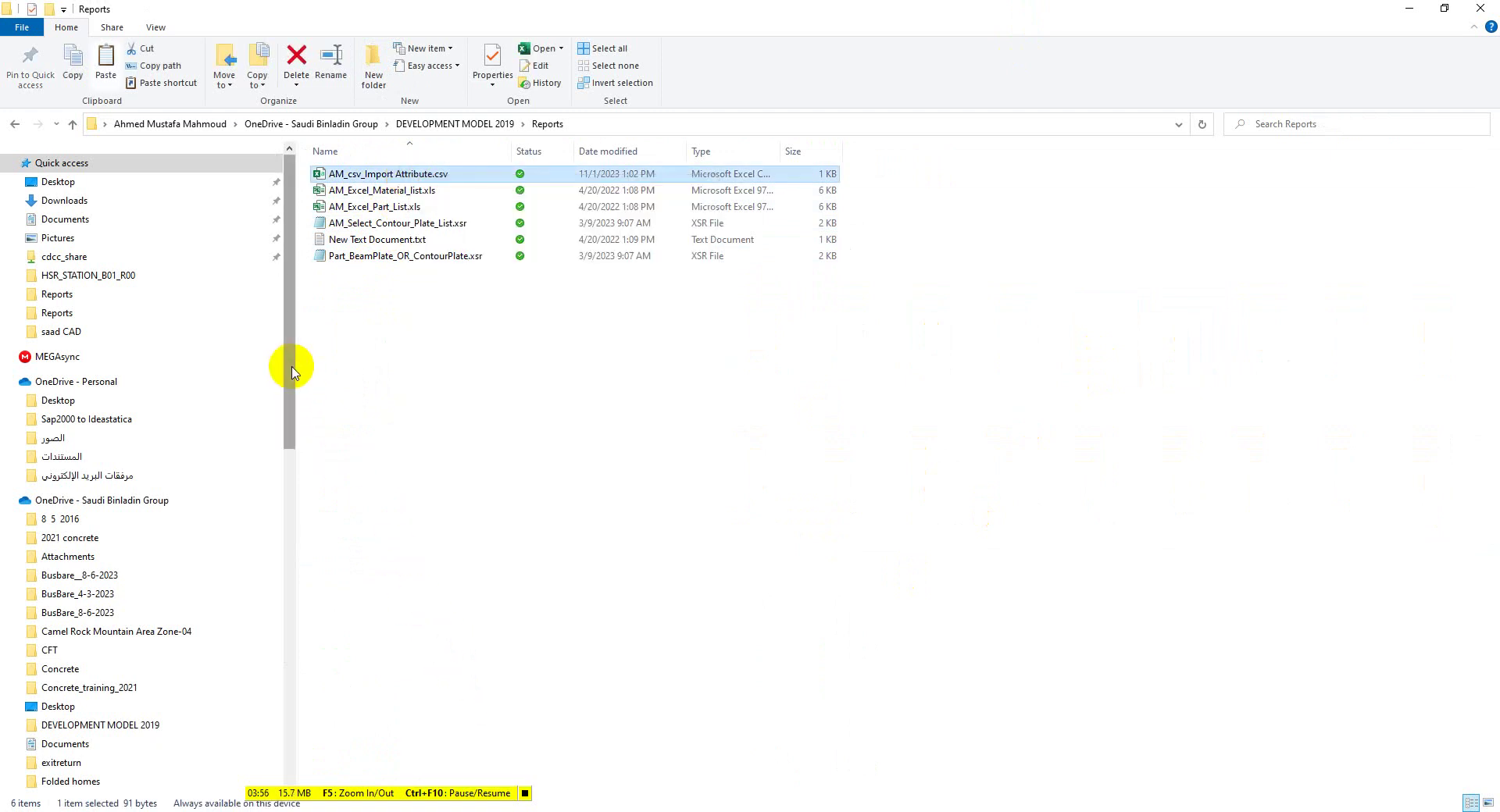
drag(296, 342, 281, 688)
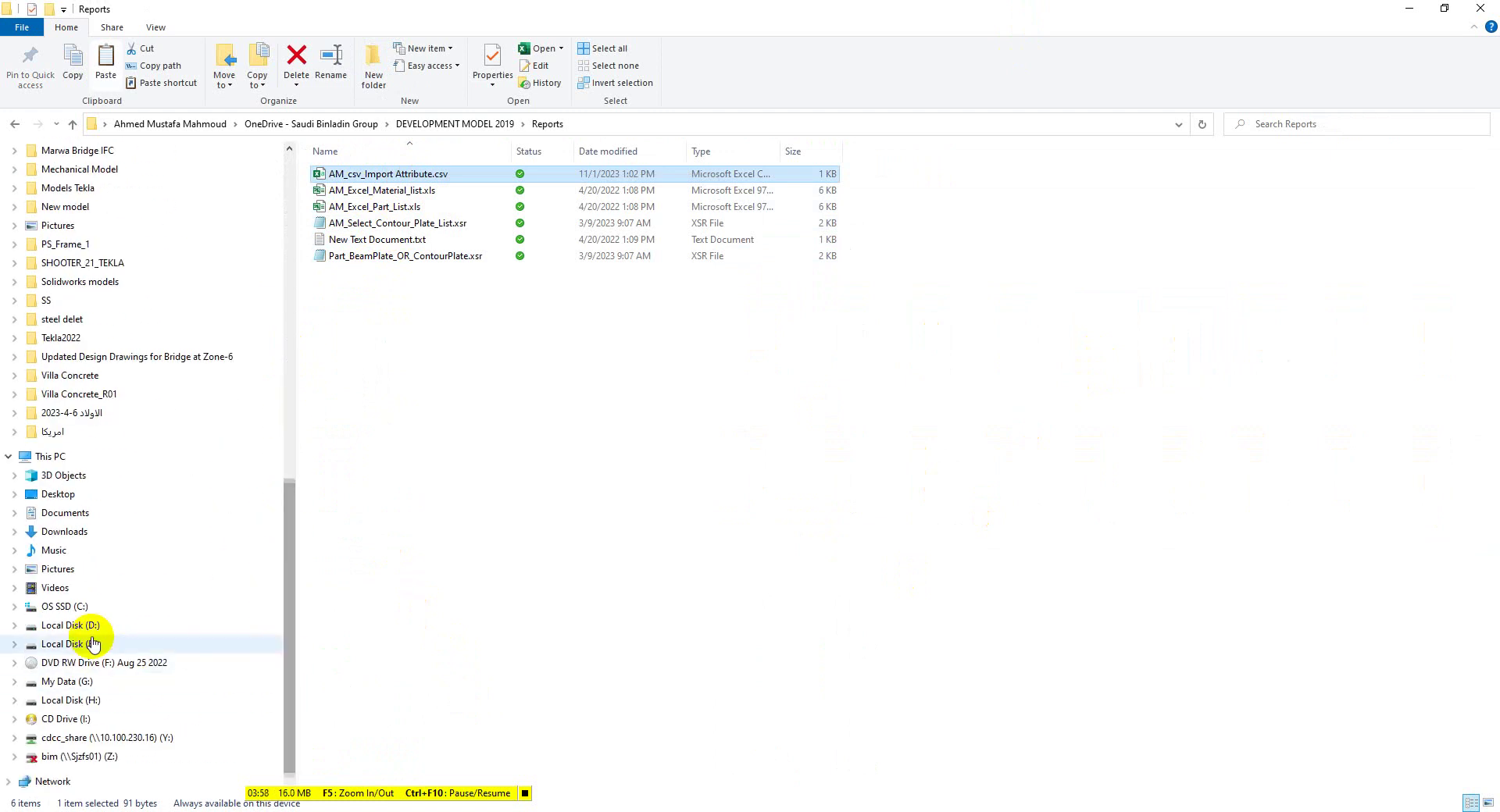
click(73, 629)
right_click(1062, 599)
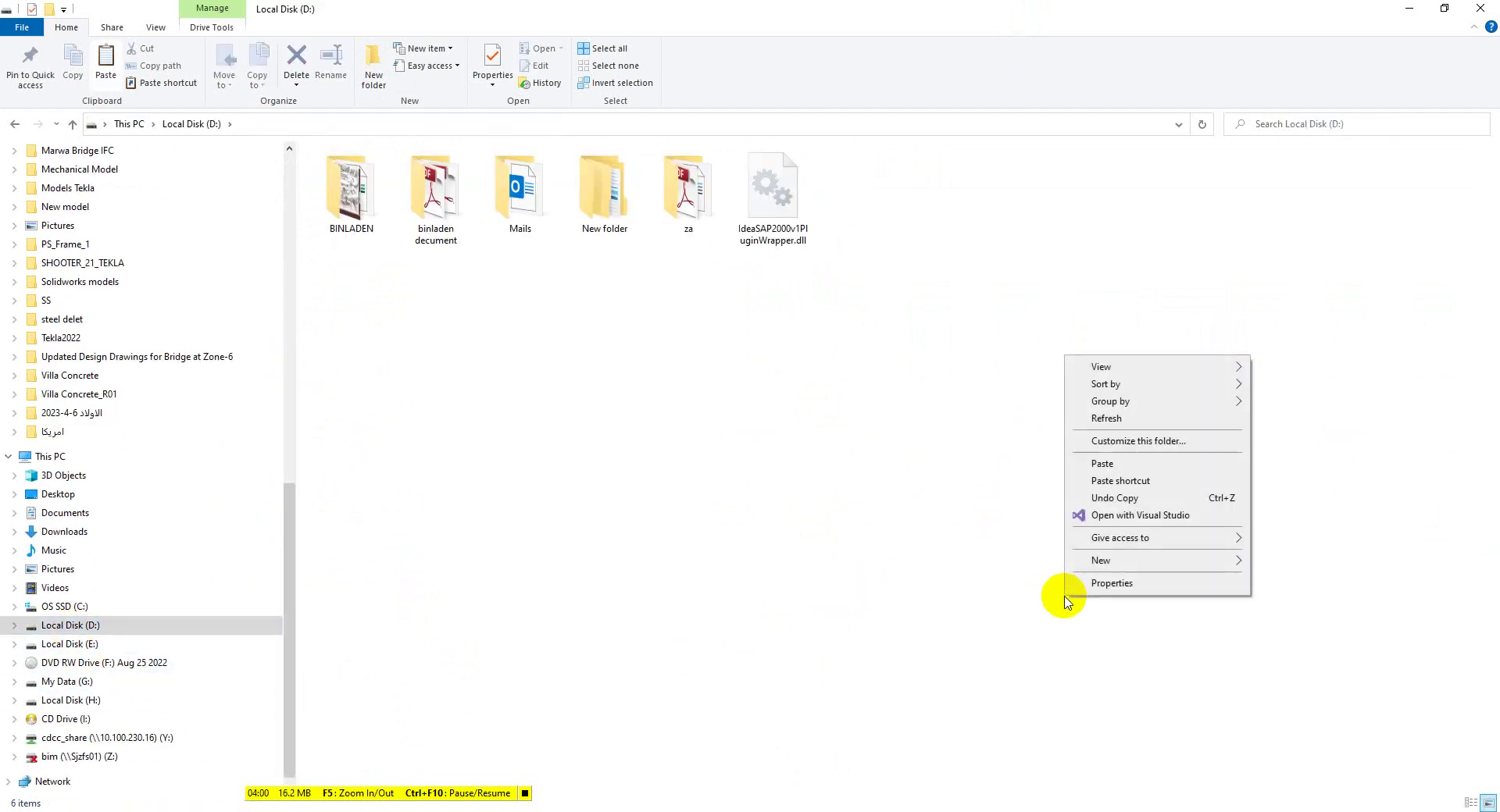
click(1103, 464)
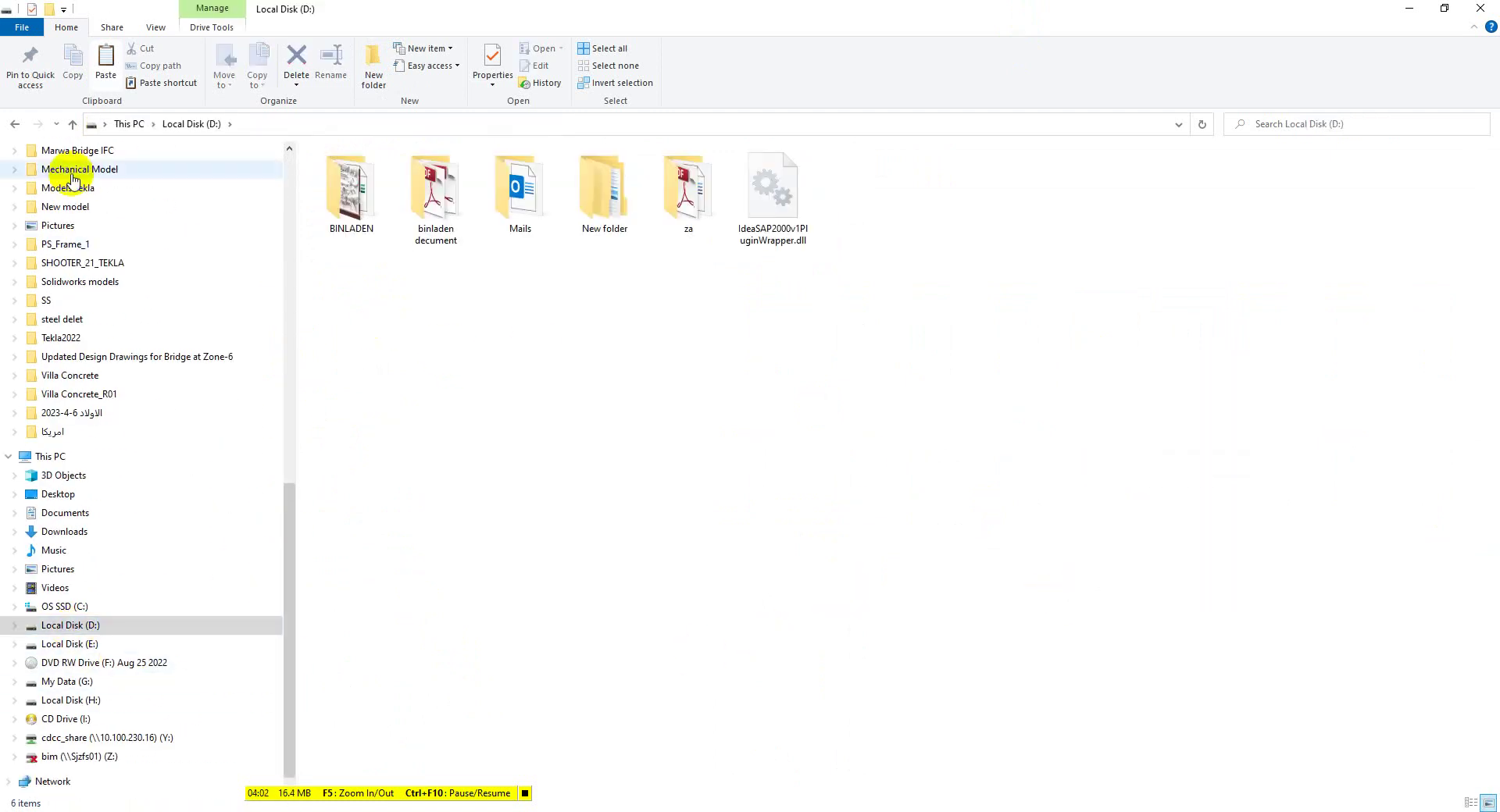
click(12, 127)
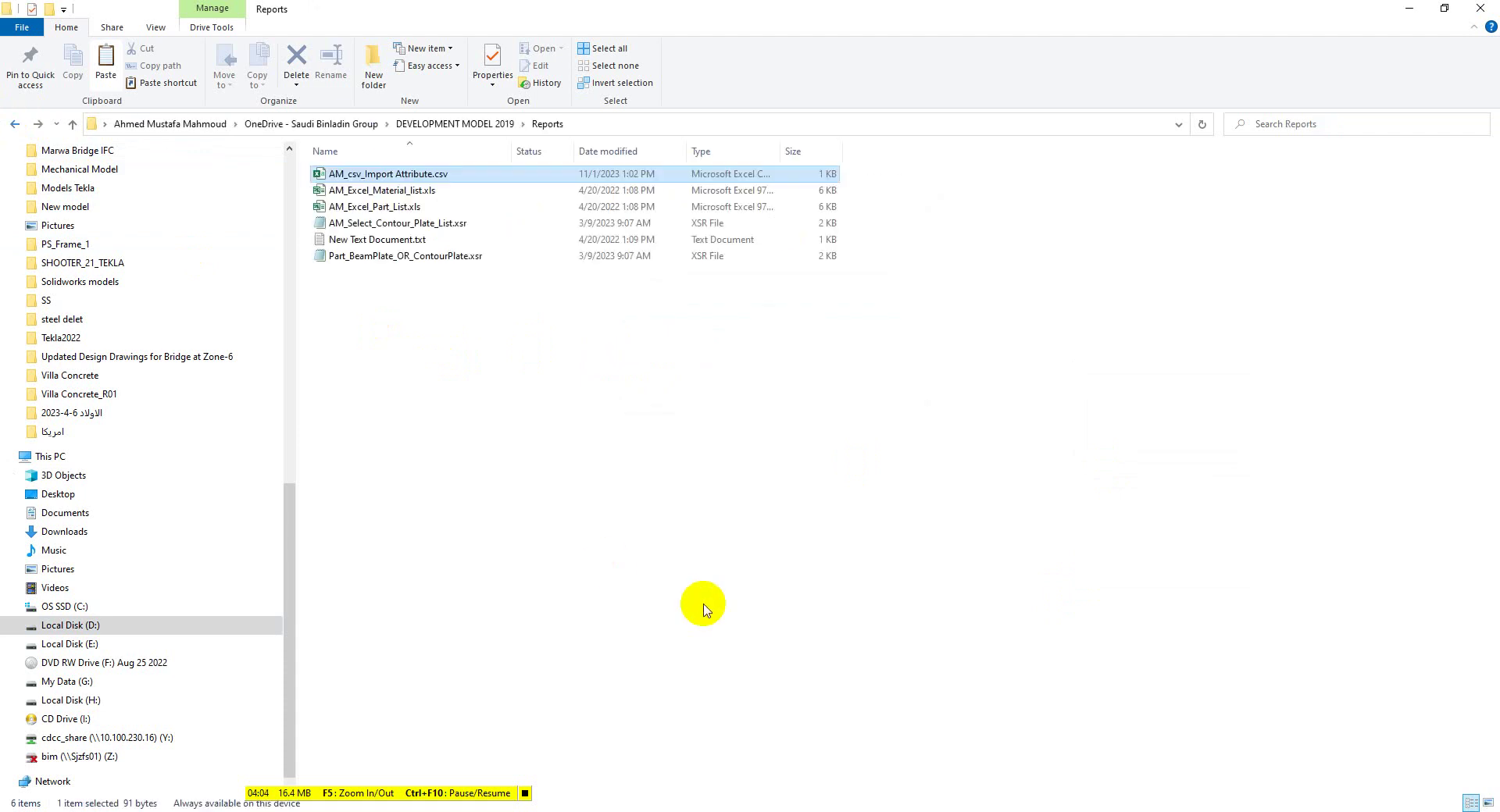
key(alt+Tab)
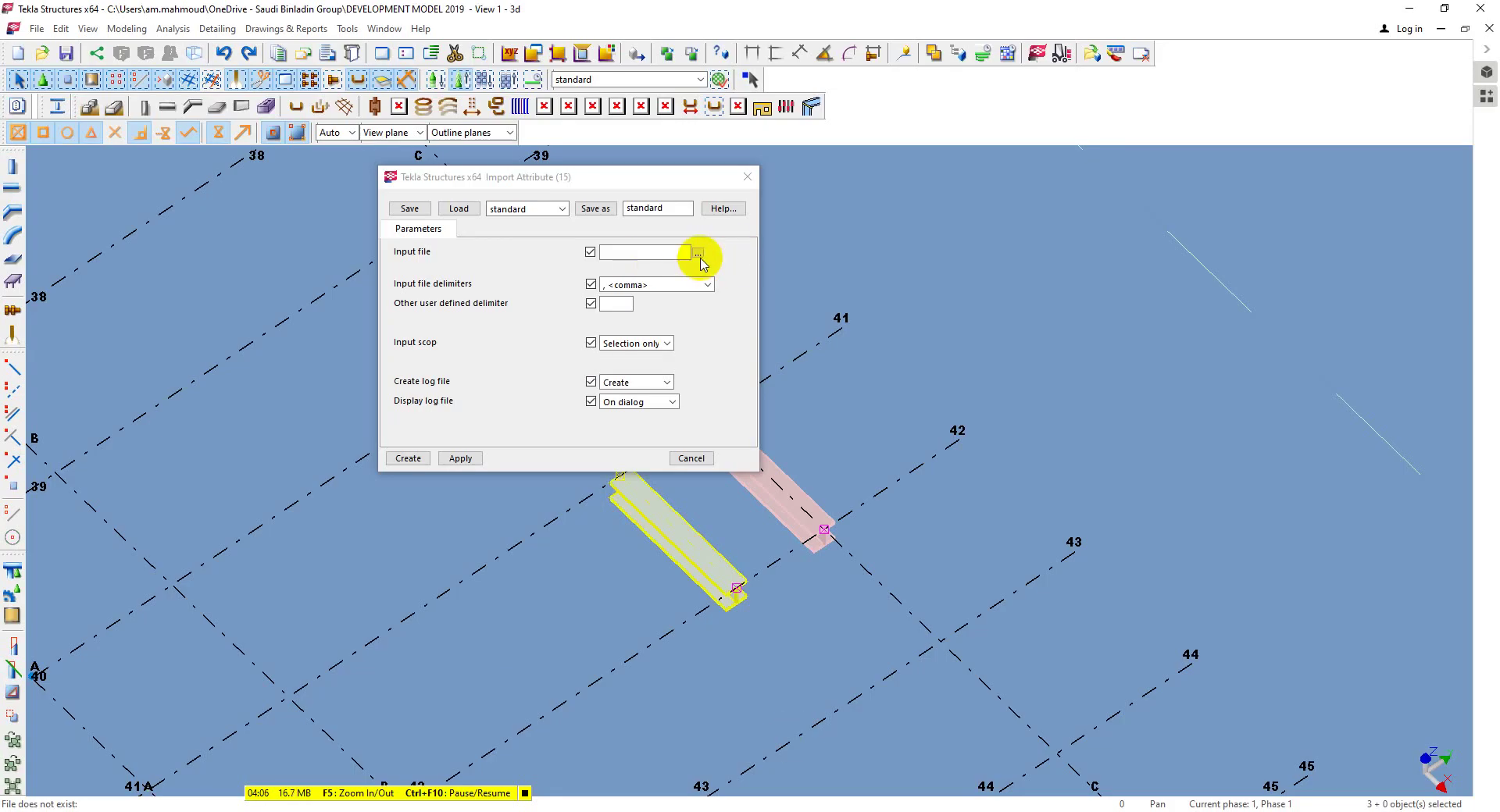
Import attributes from AM_csv_Import Attribute.csv on Local Disk (D:) into the beams.
click(699, 258)
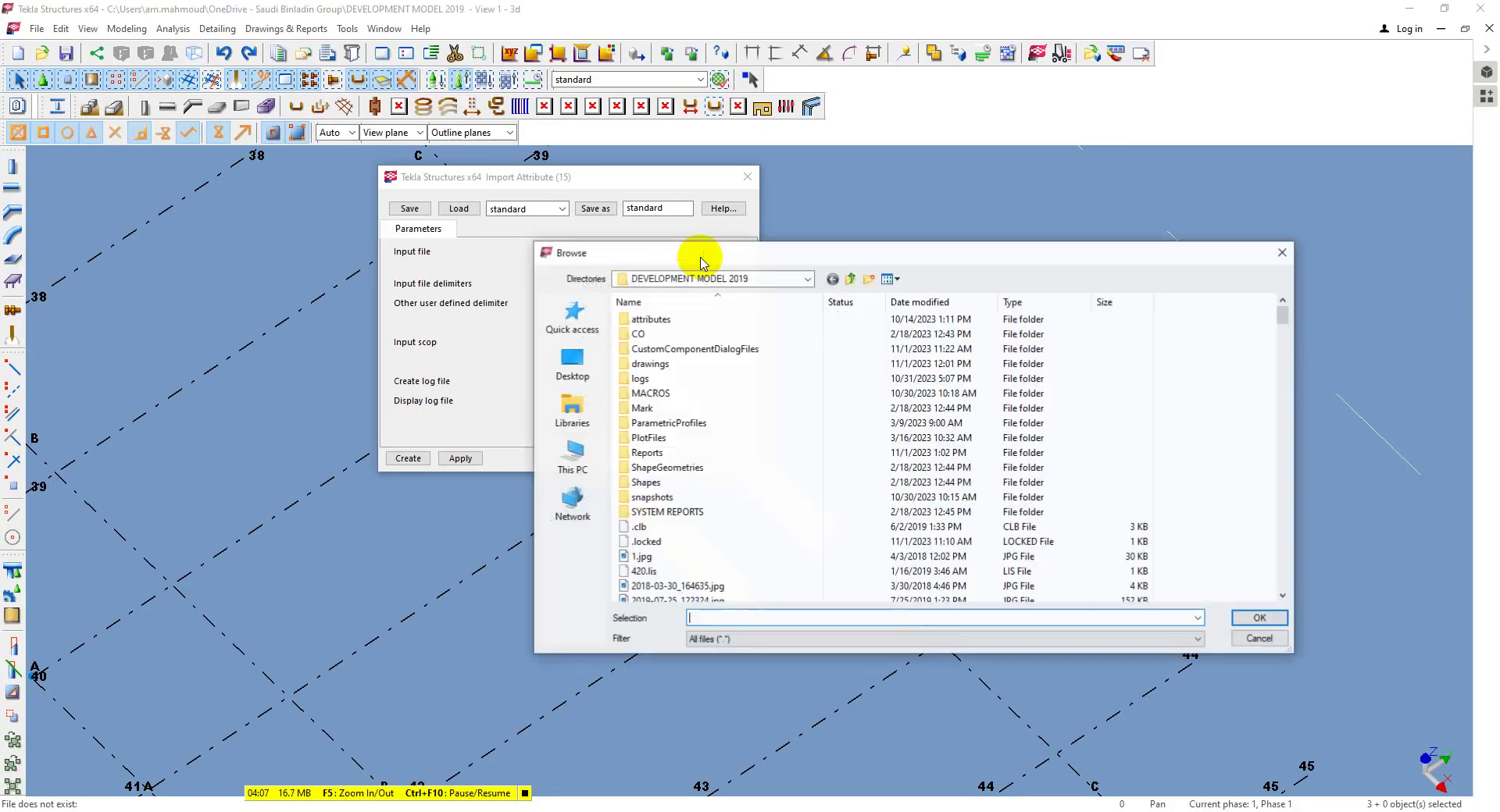
click(807, 279)
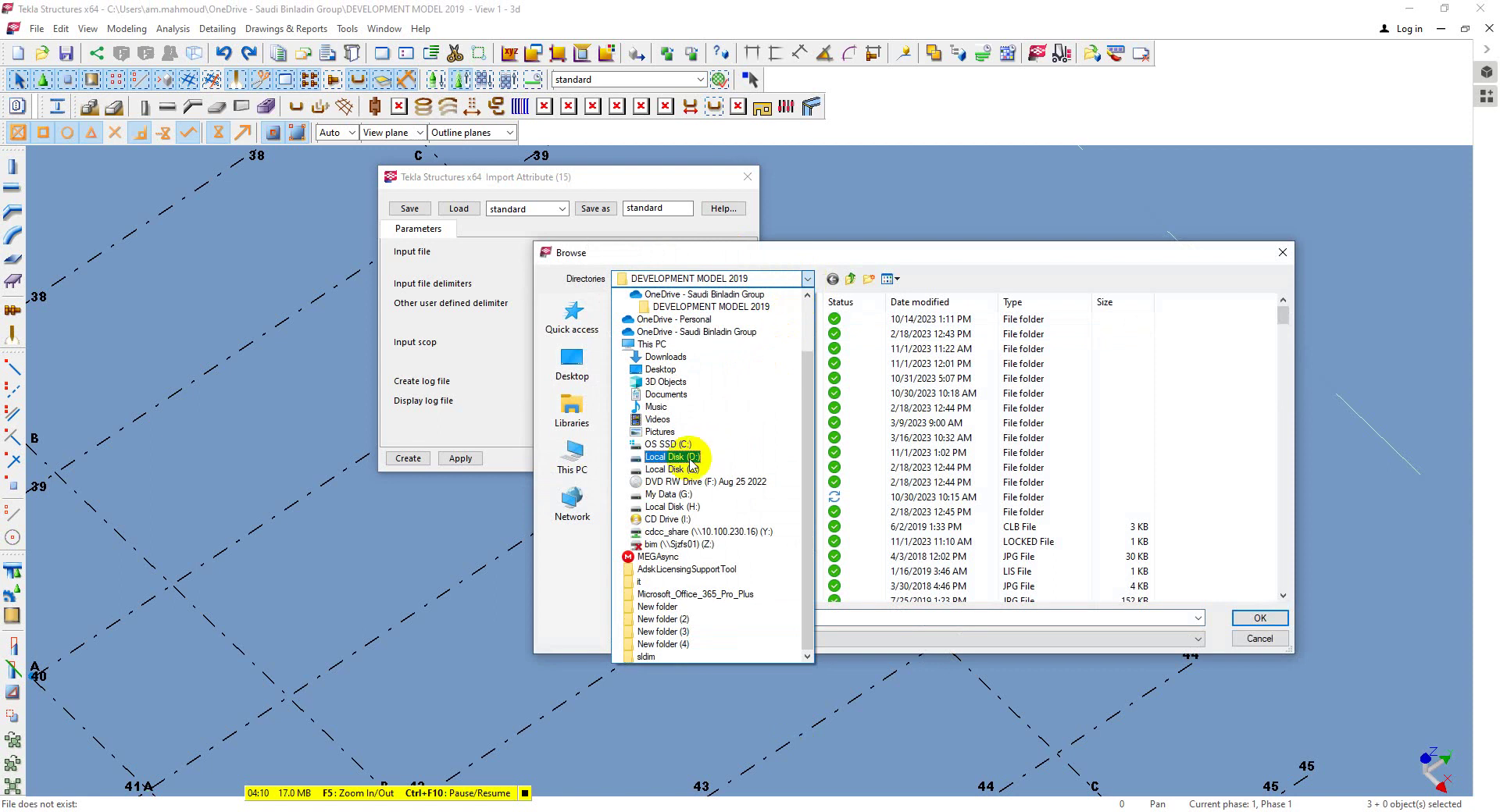
click(649, 457)
double_click(1047, 343)
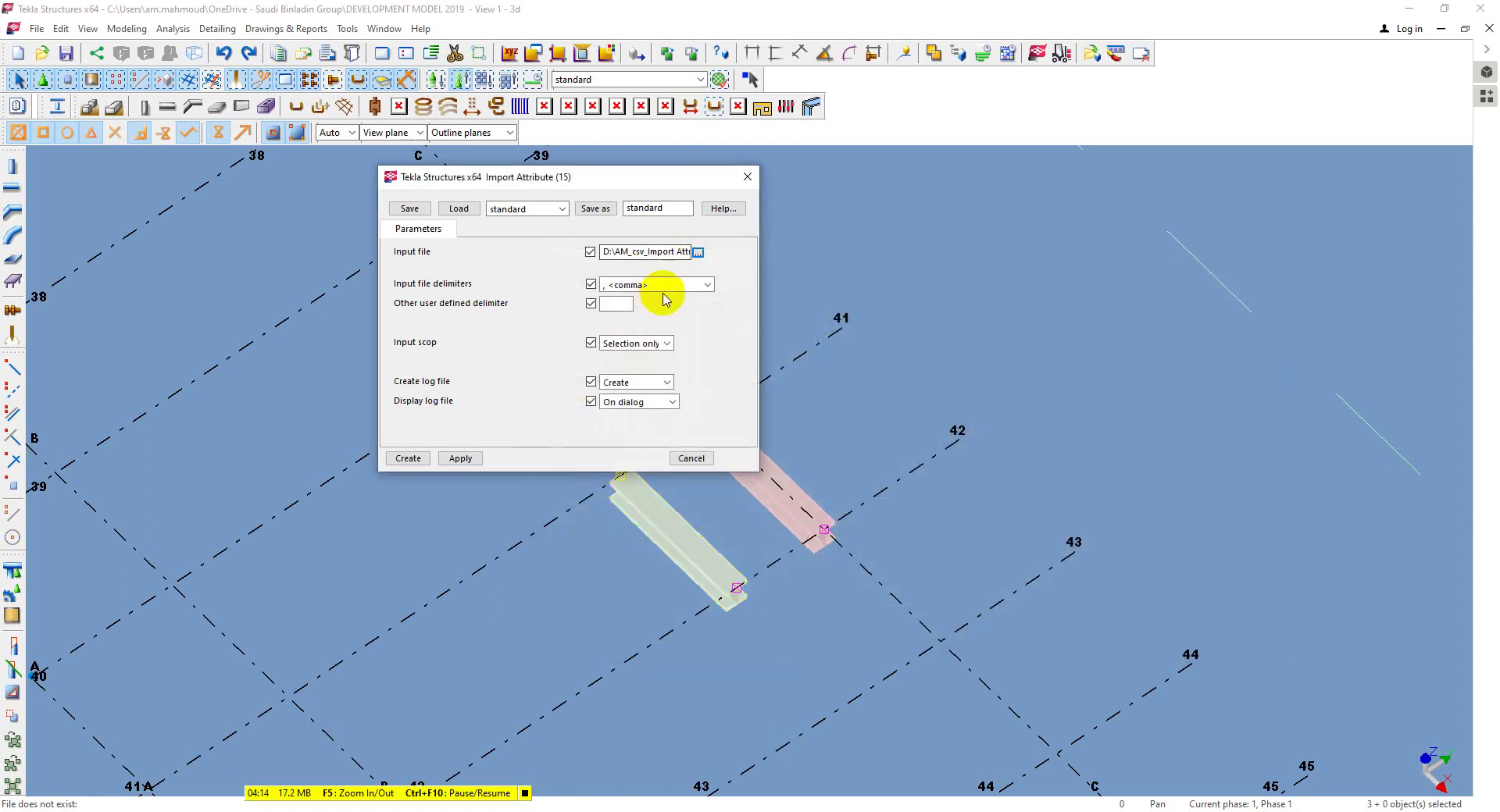
click(418, 463)
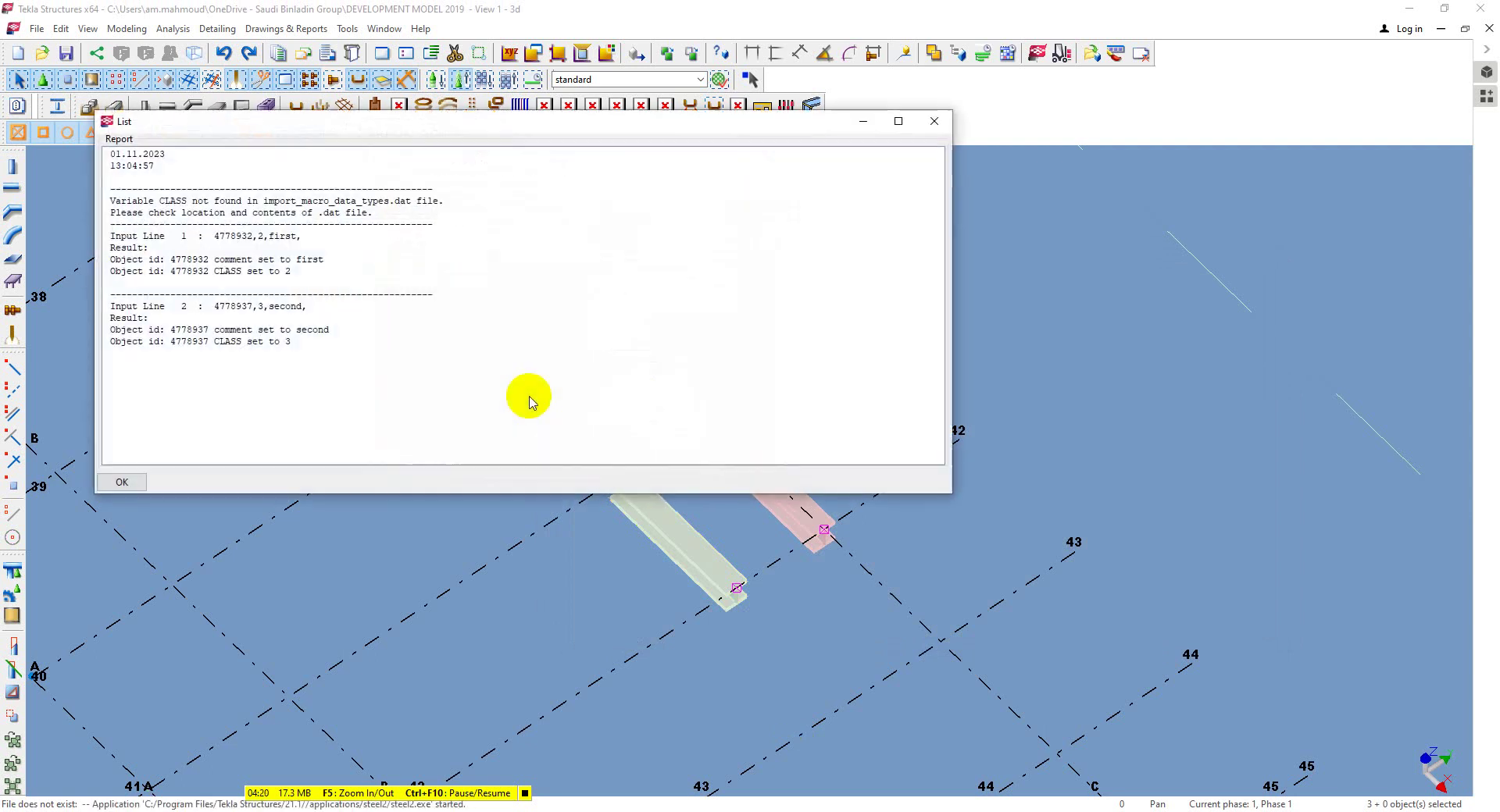
Close the import report and Import Attribute dialog, then select the red beam.
click(258, 265)
click(250, 317)
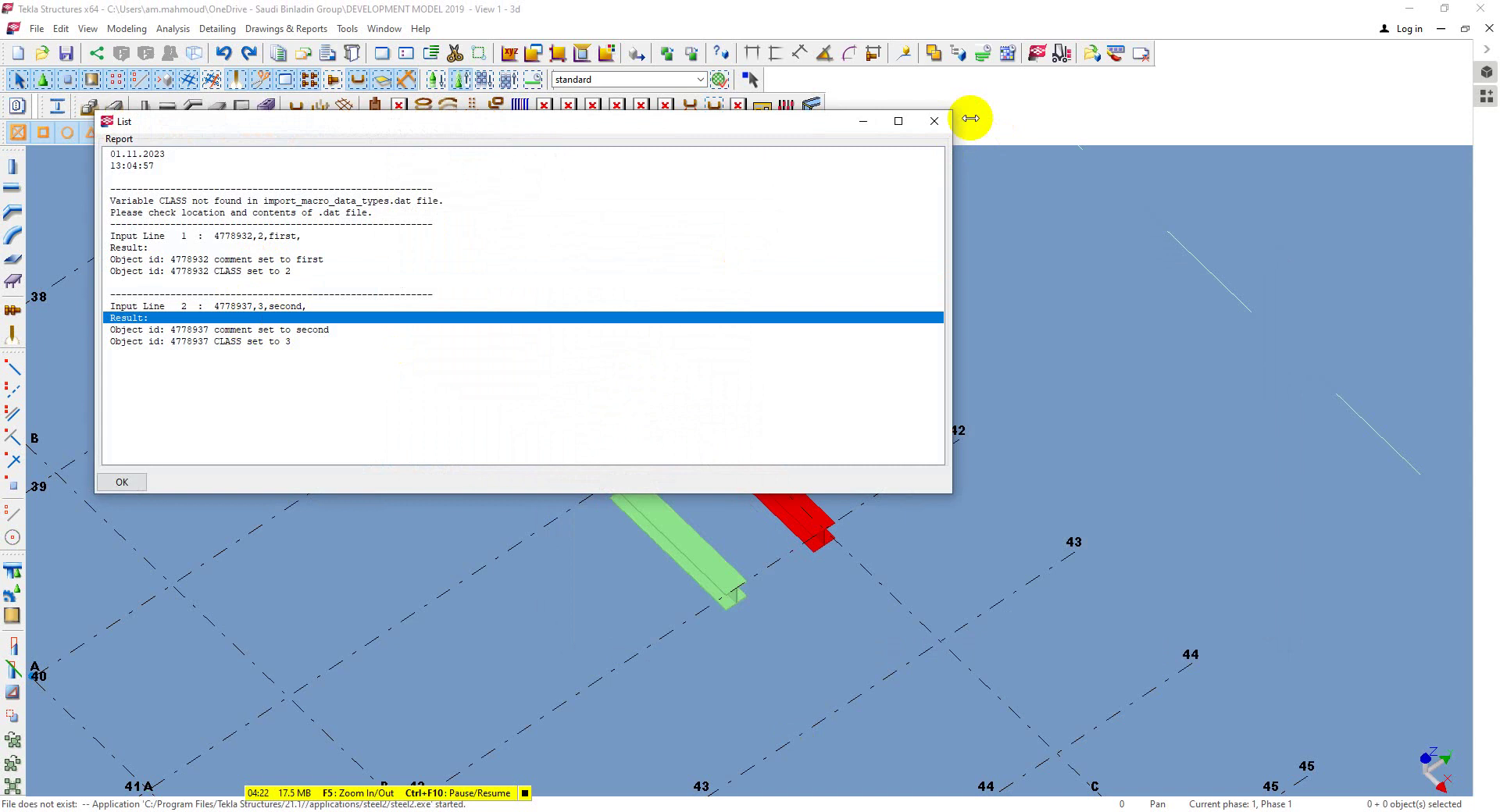
click(947, 125)
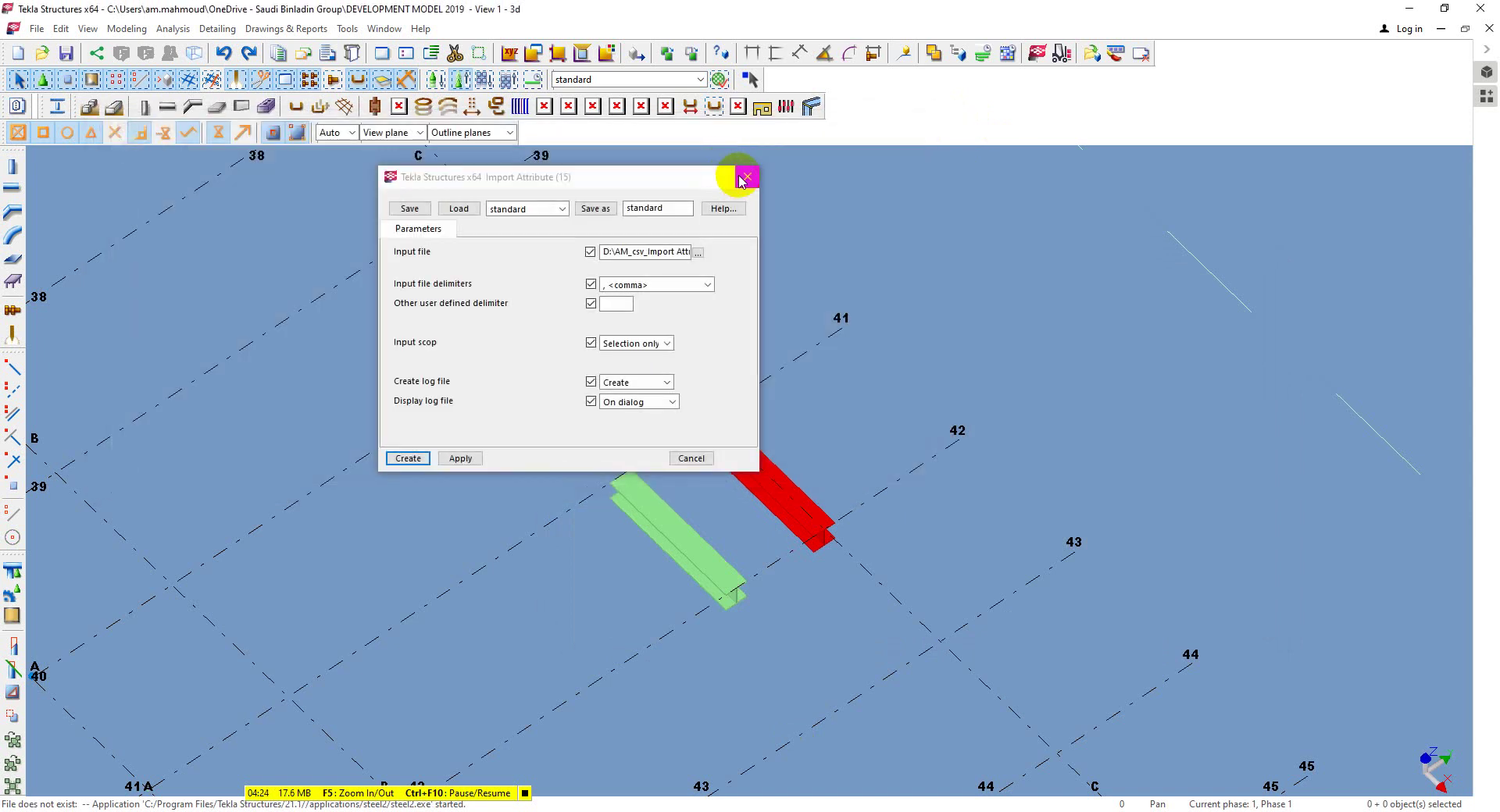
click(741, 180)
click(735, 482)
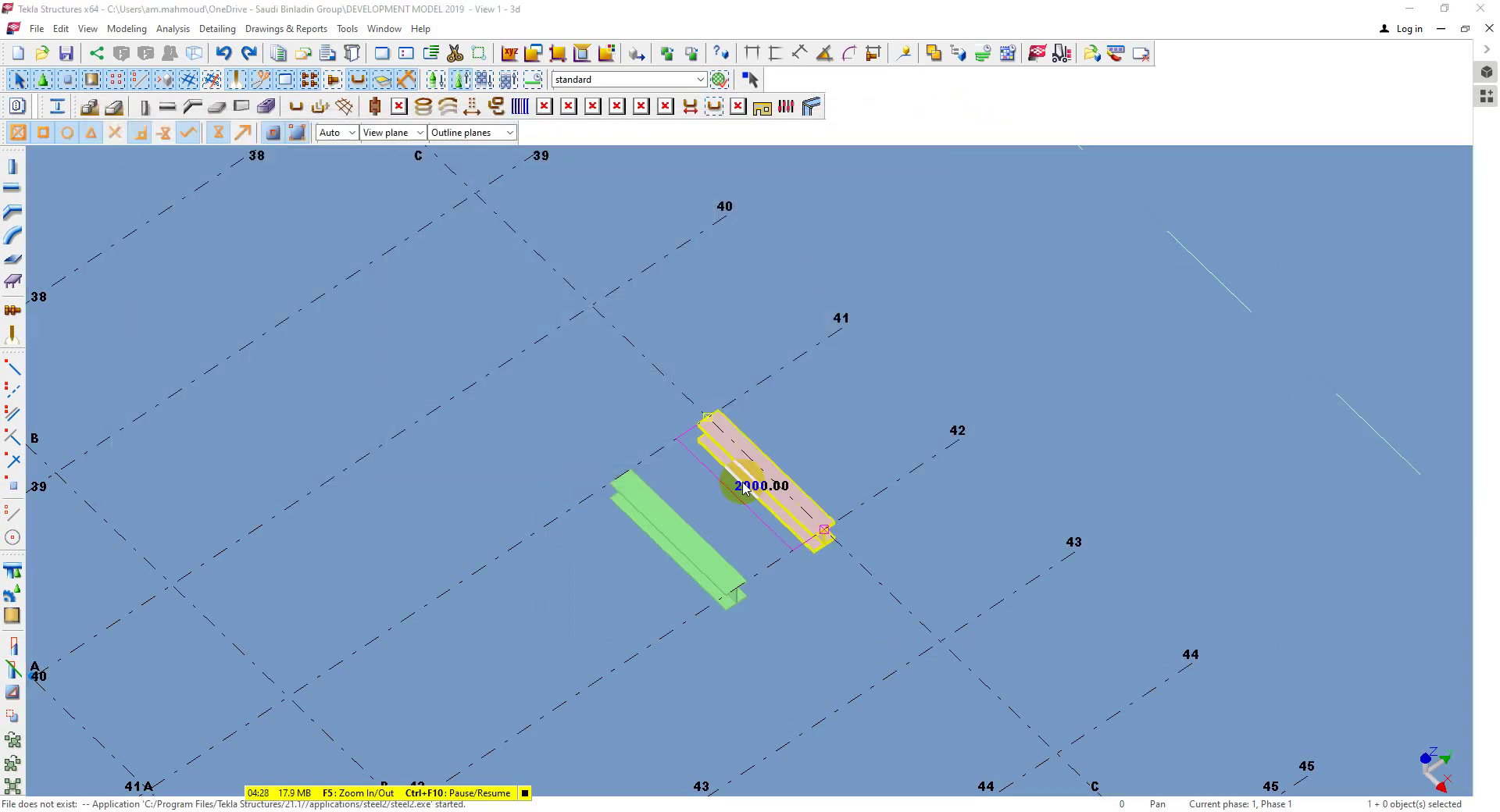
double_click(744, 488)
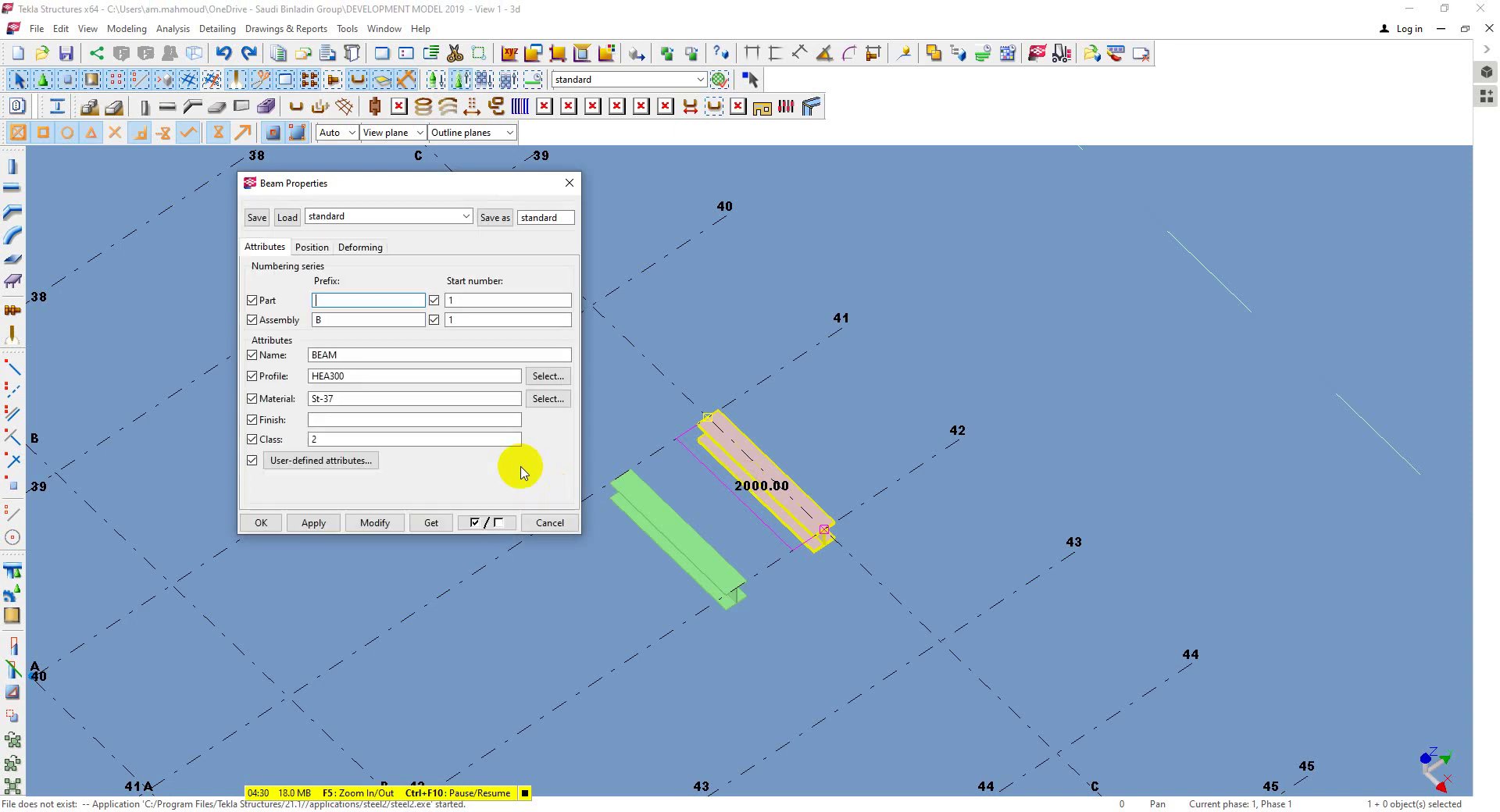
click(325, 461)
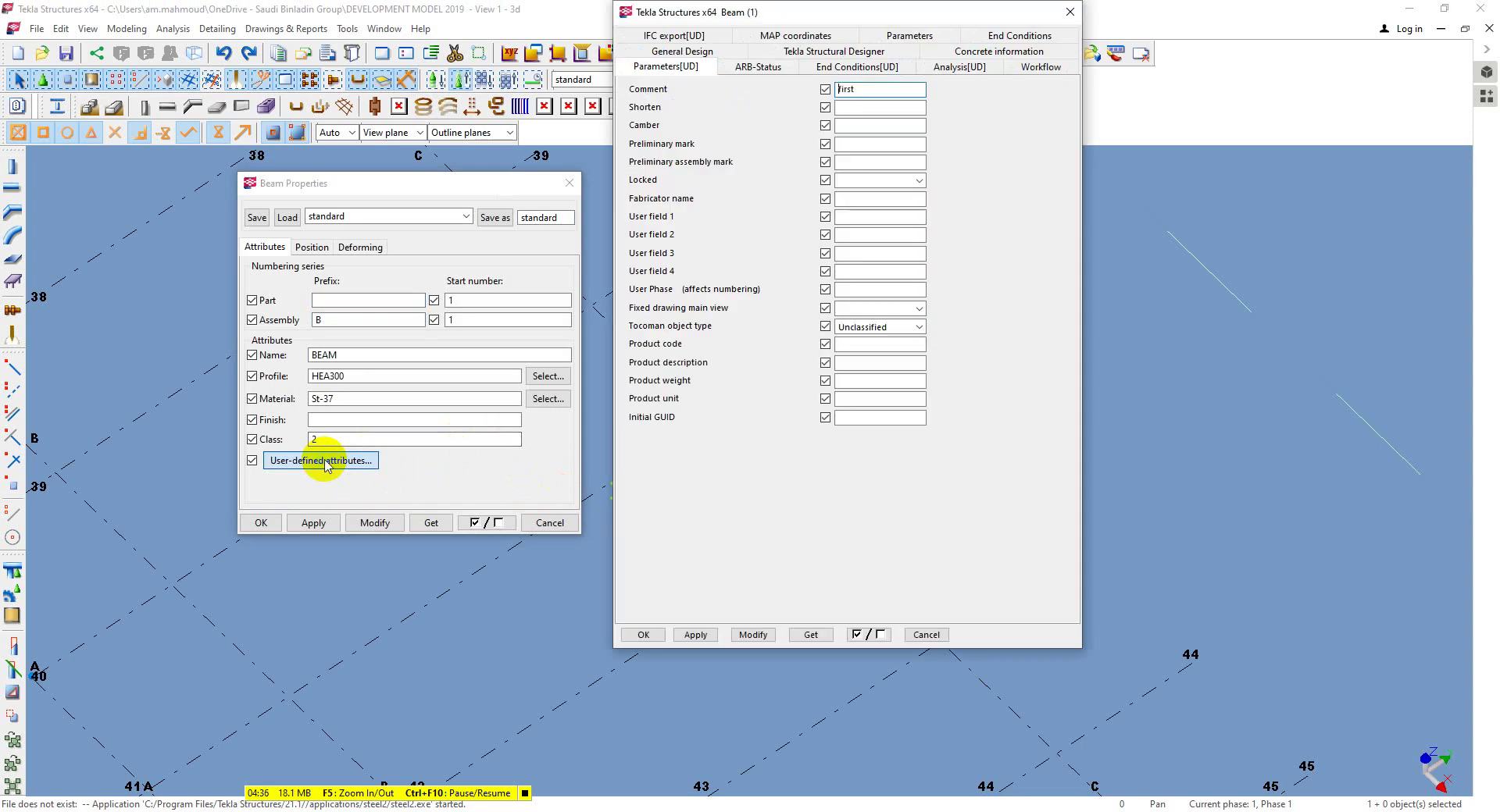
click(1067, 14)
click(569, 183)
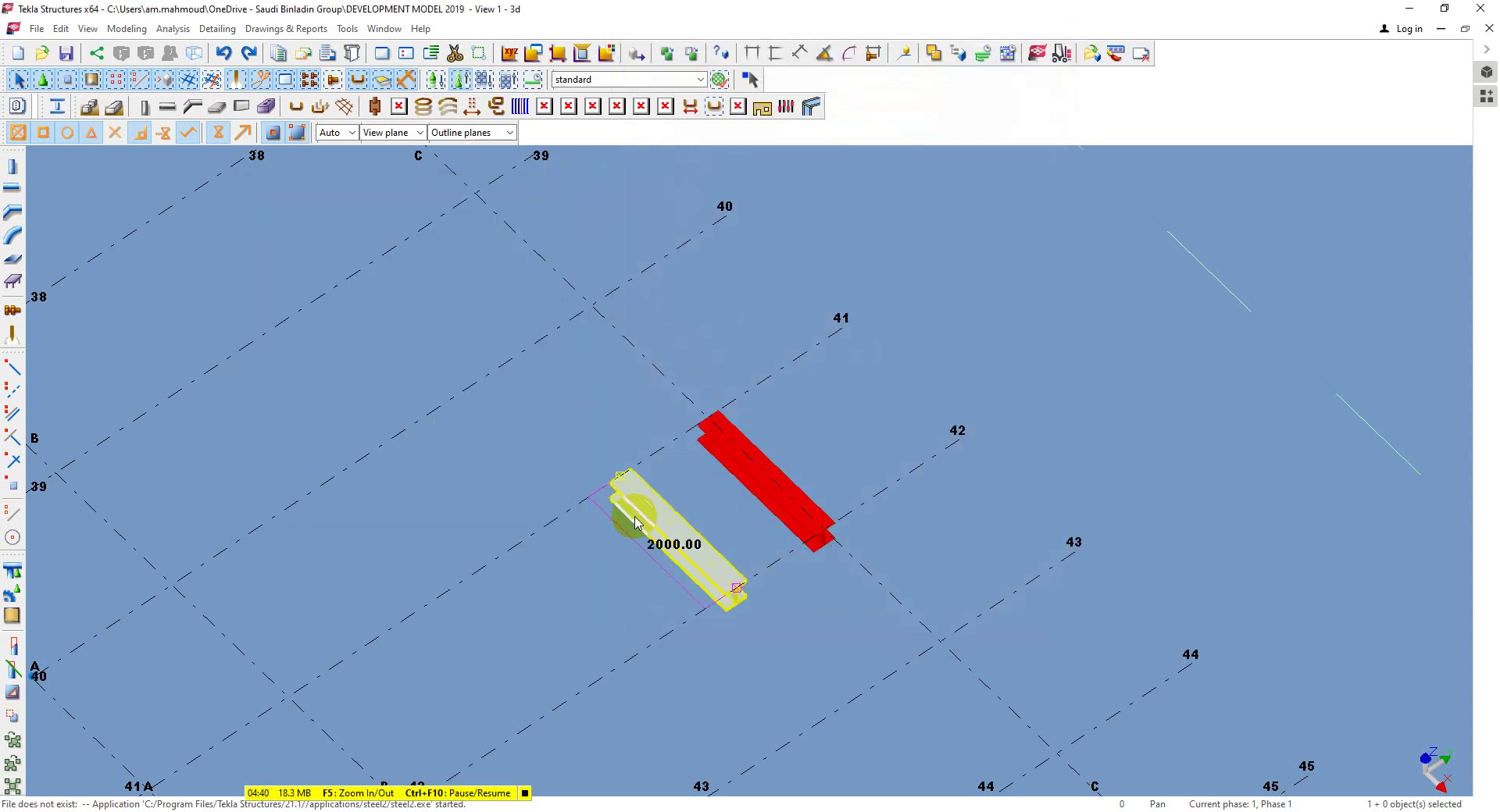
double_click(635, 521)
click(326, 467)
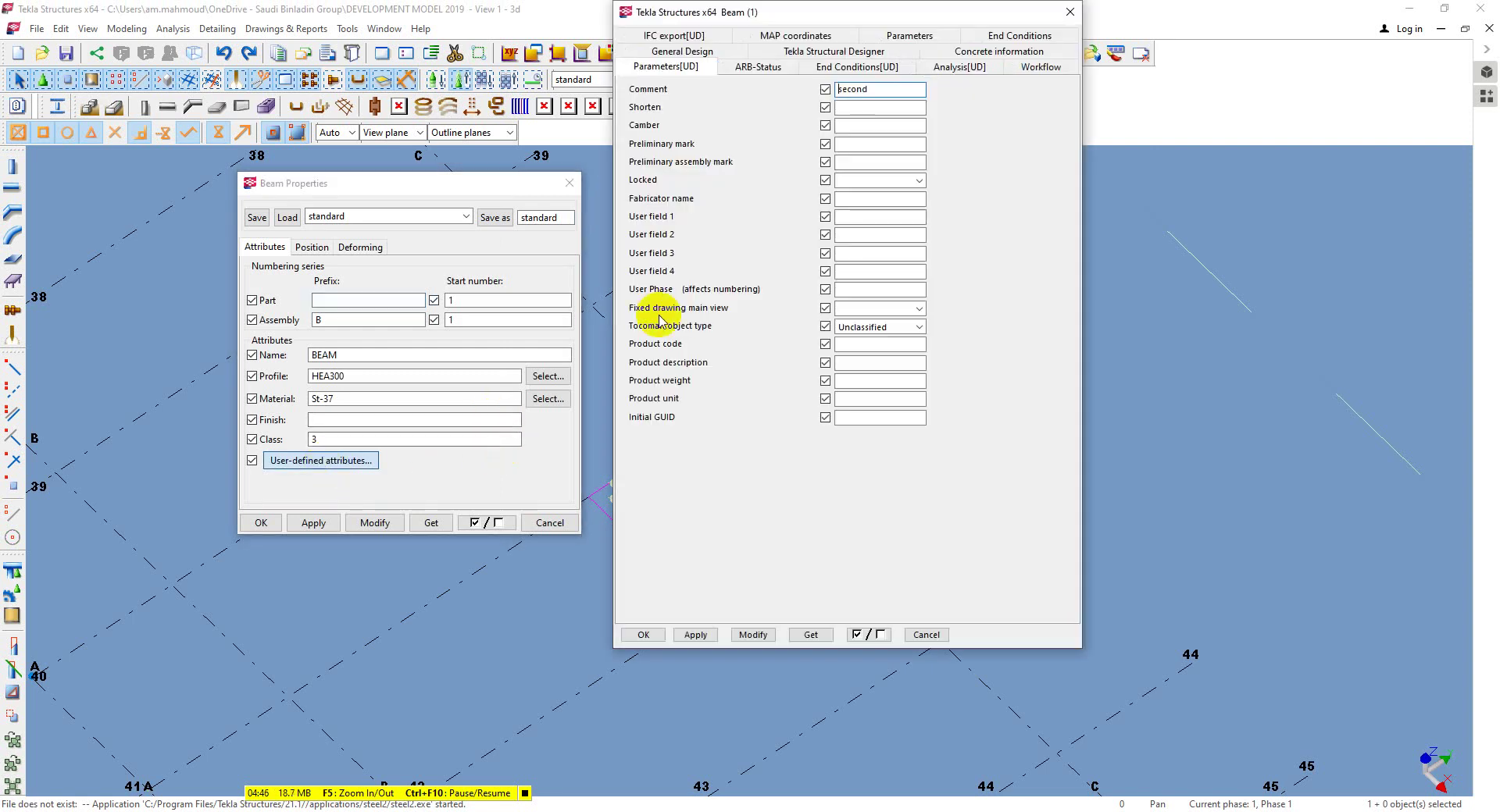
click(876, 89)
text(second)
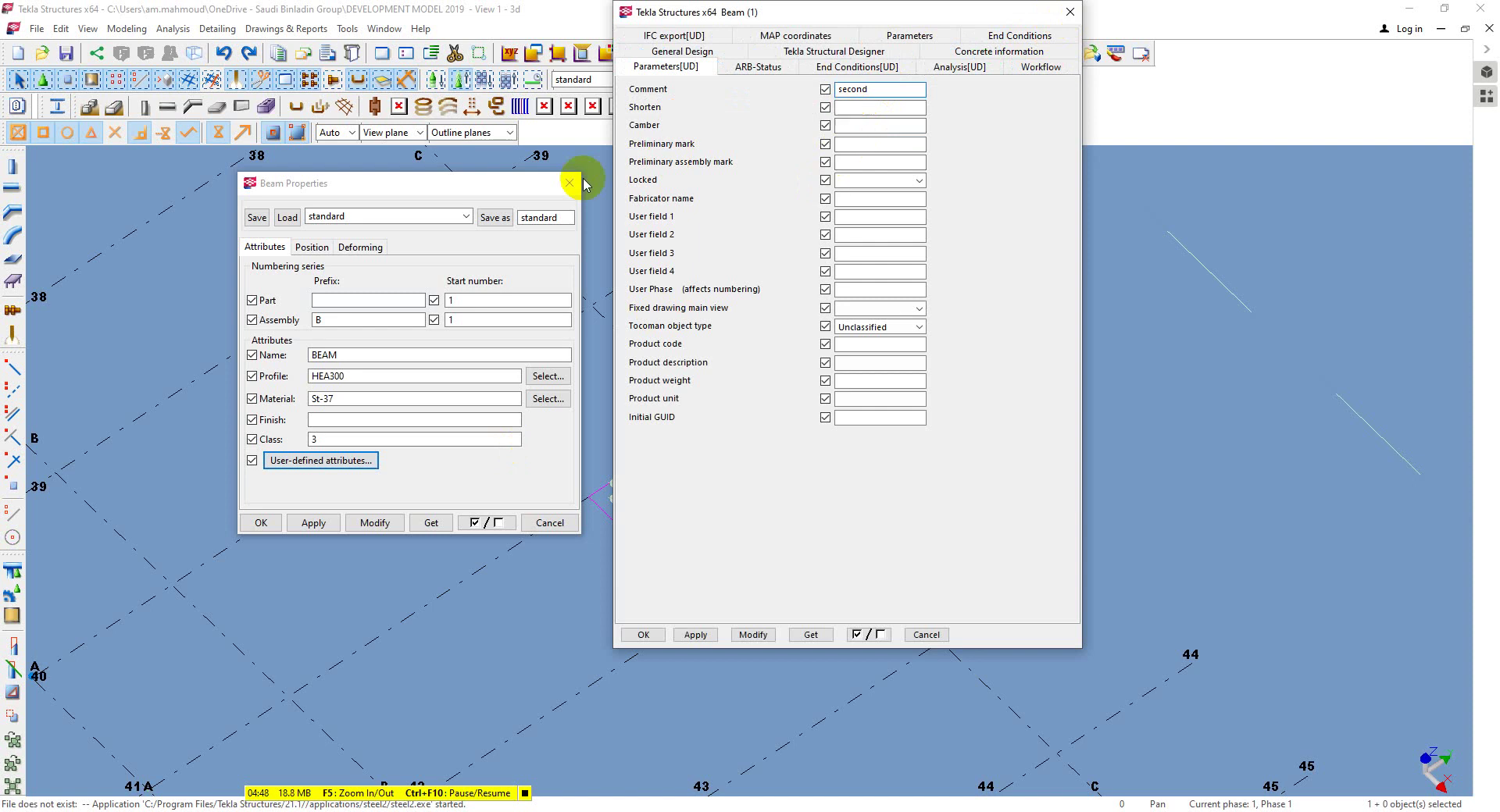
click(569, 183)
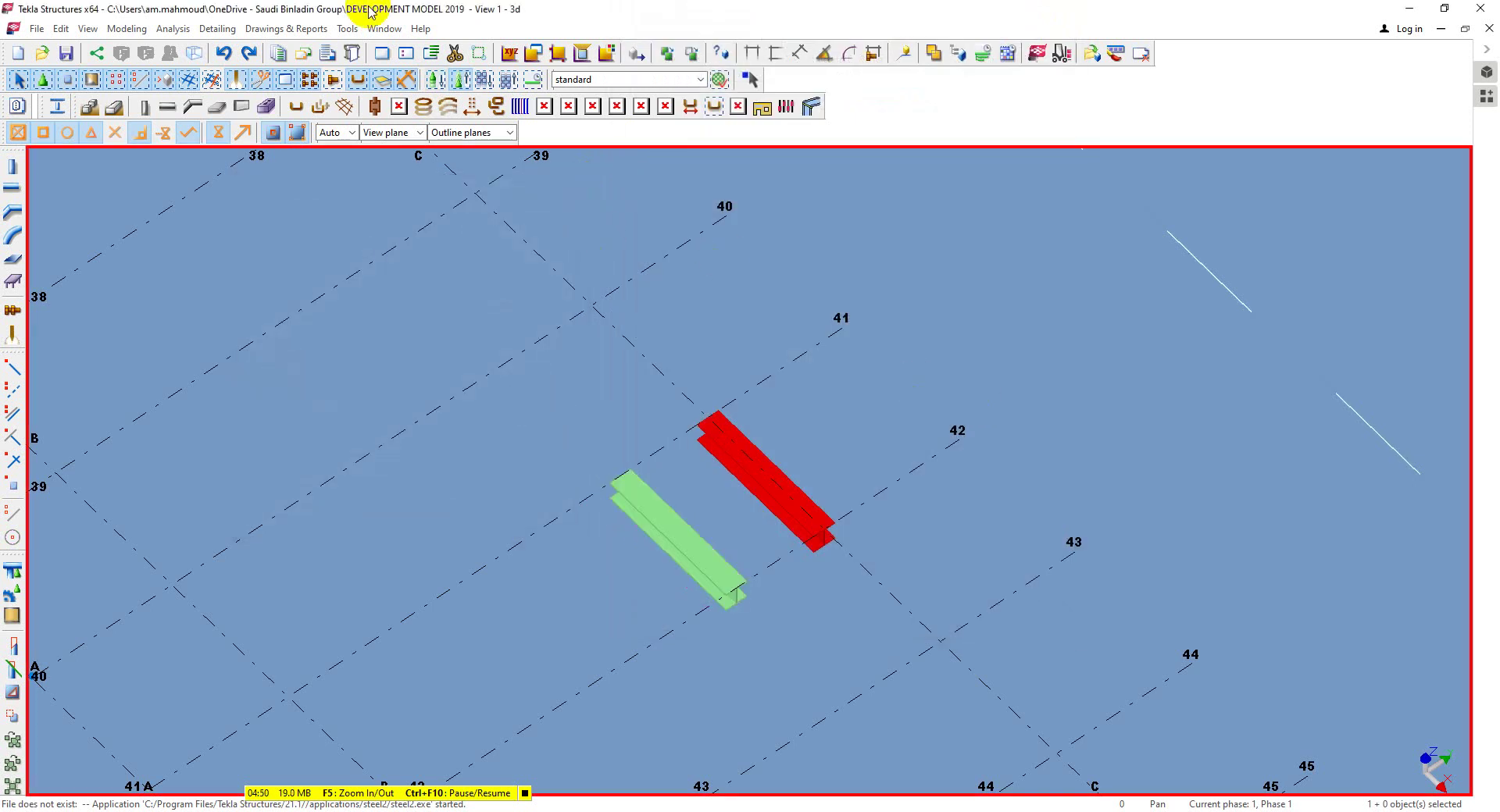
click(346, 28)
mouse_move(286, 28)
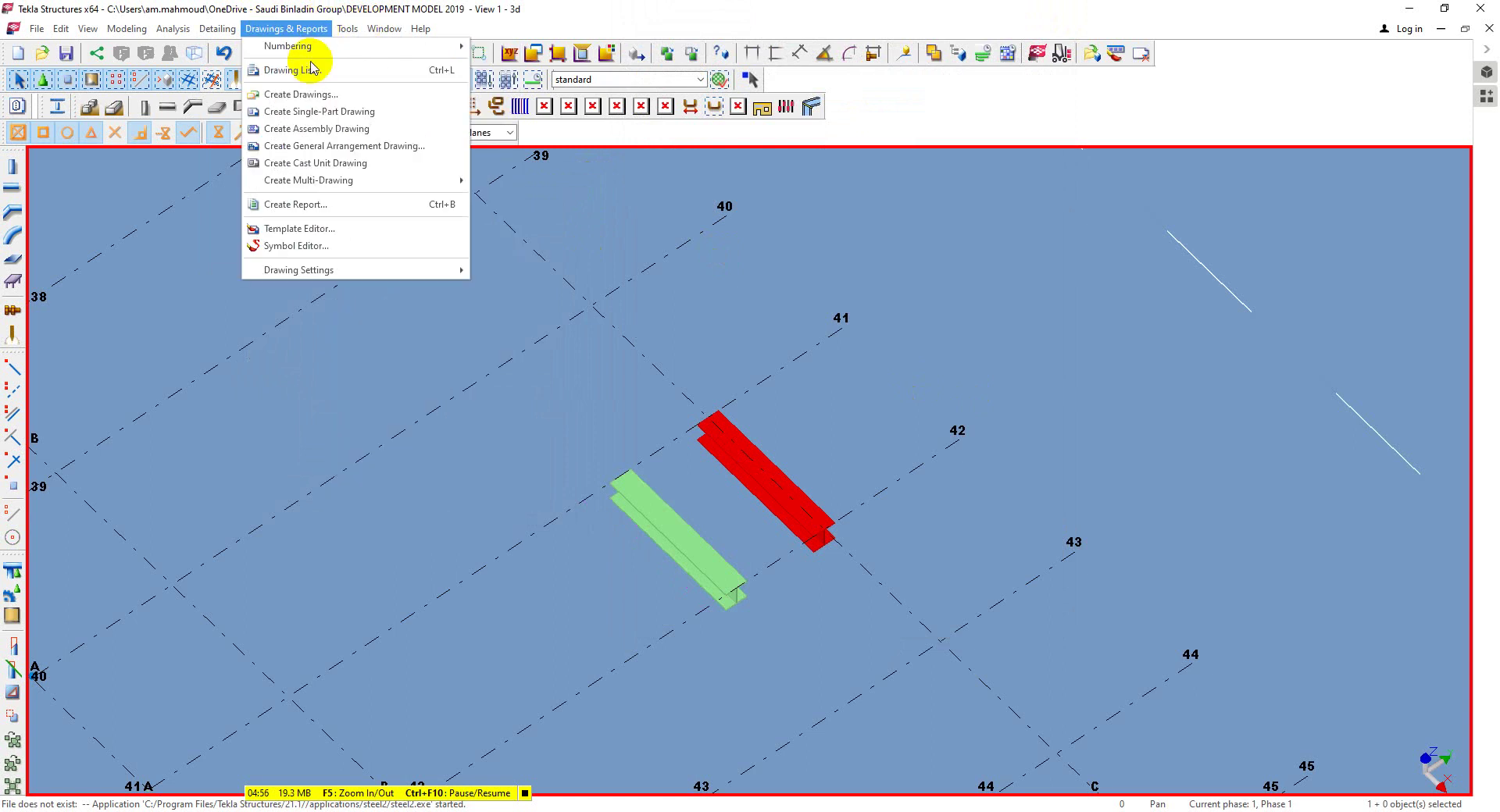
click(731, 386)
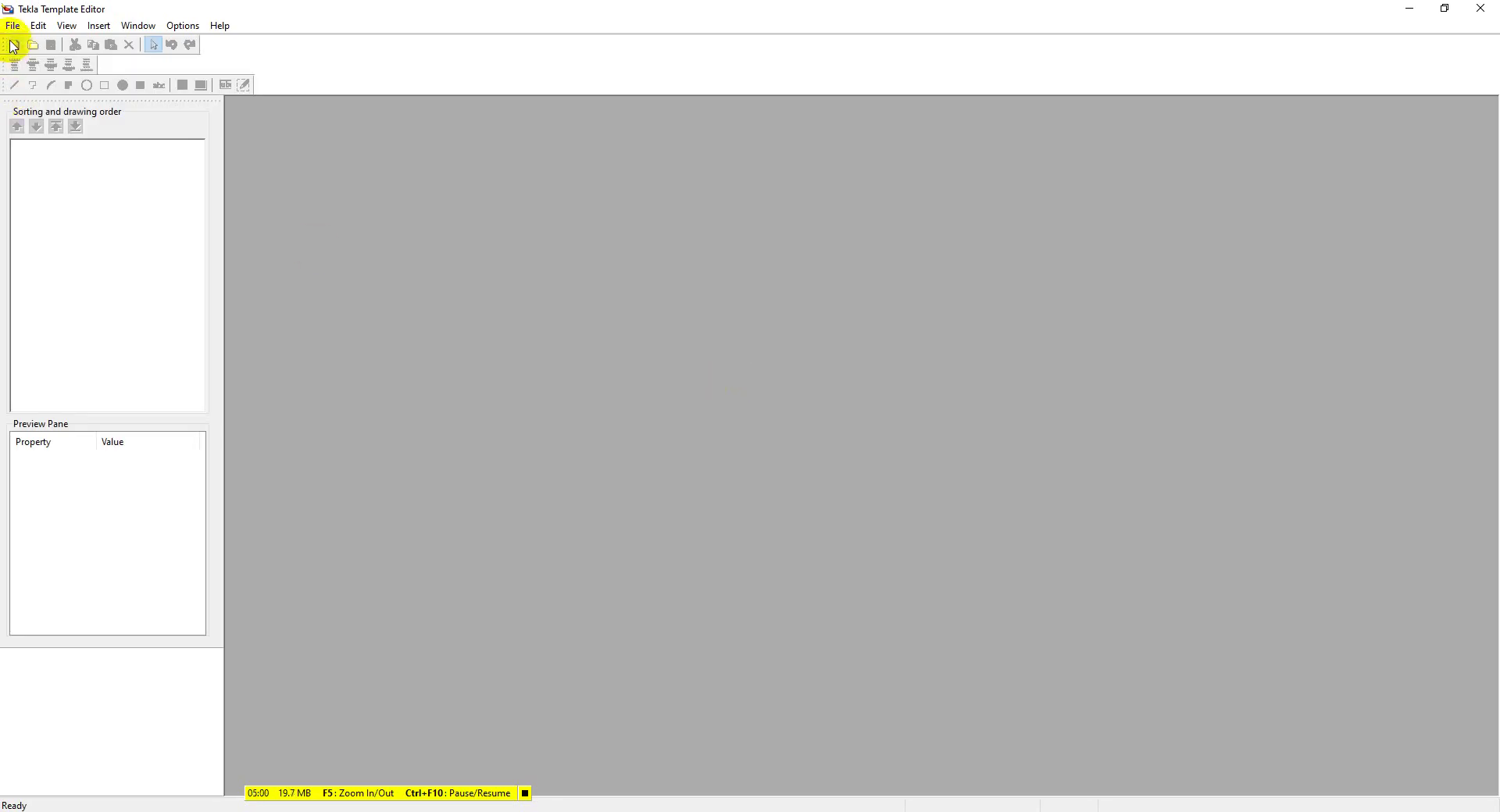
Open the recent AM_csv_Import Attribute.csv.RPT template maximized, panning across its ID, Class and Comment columns.
click(13, 25)
mouse_move(71, 192)
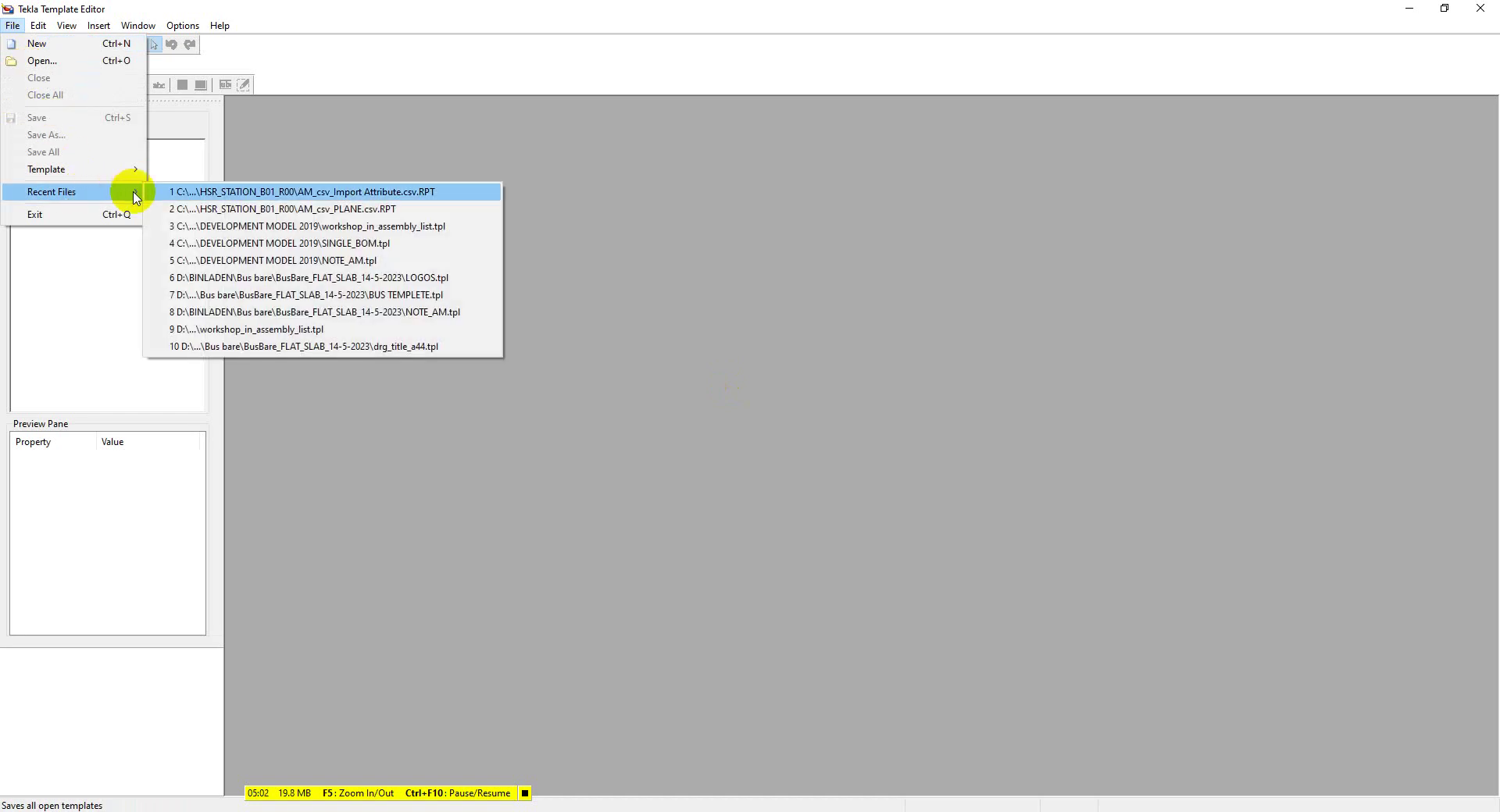
click(283, 192)
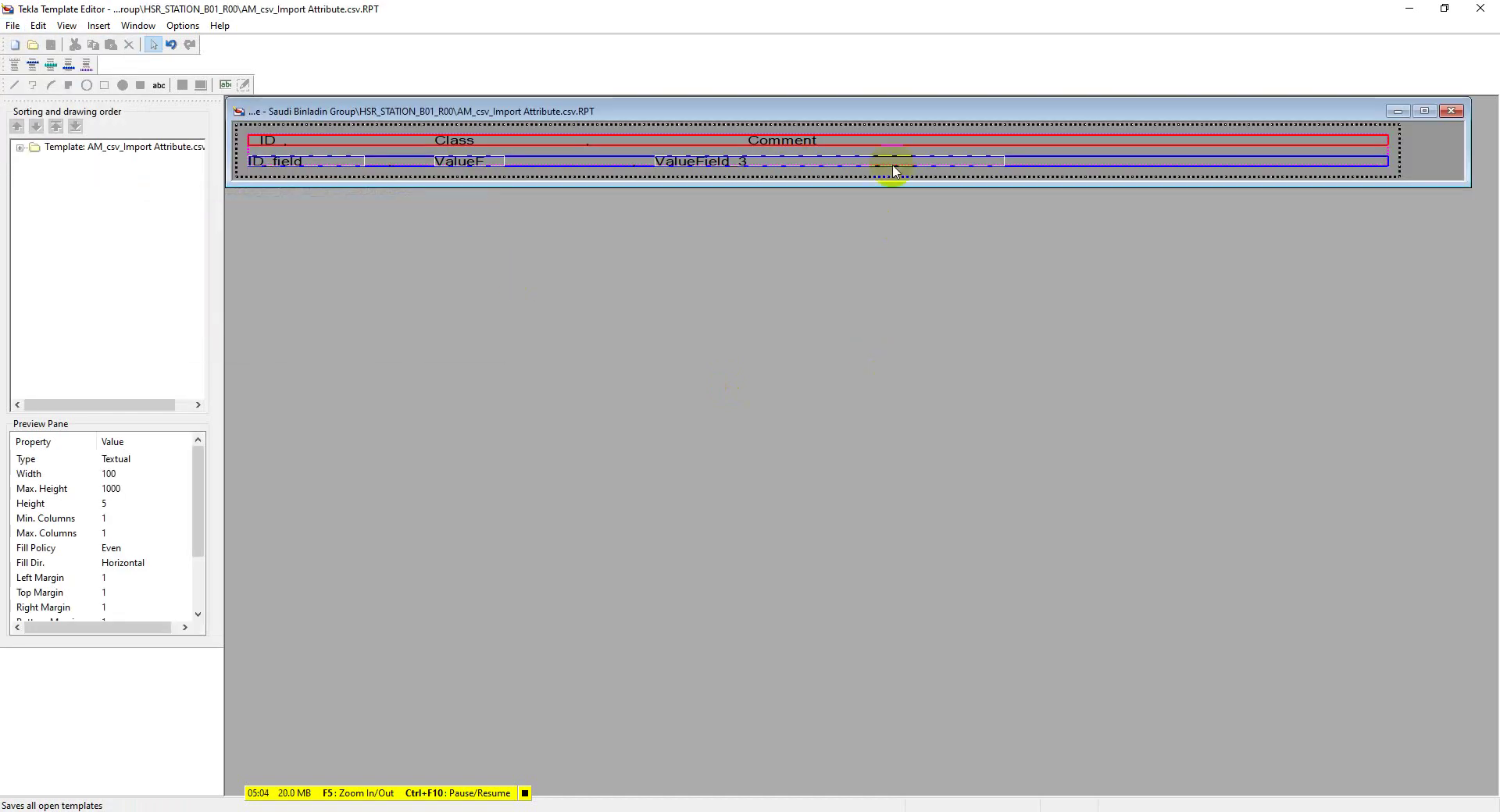
double_click(915, 111)
scroll(469, 445, up, 2)
scroll(488, 466, up, 2)
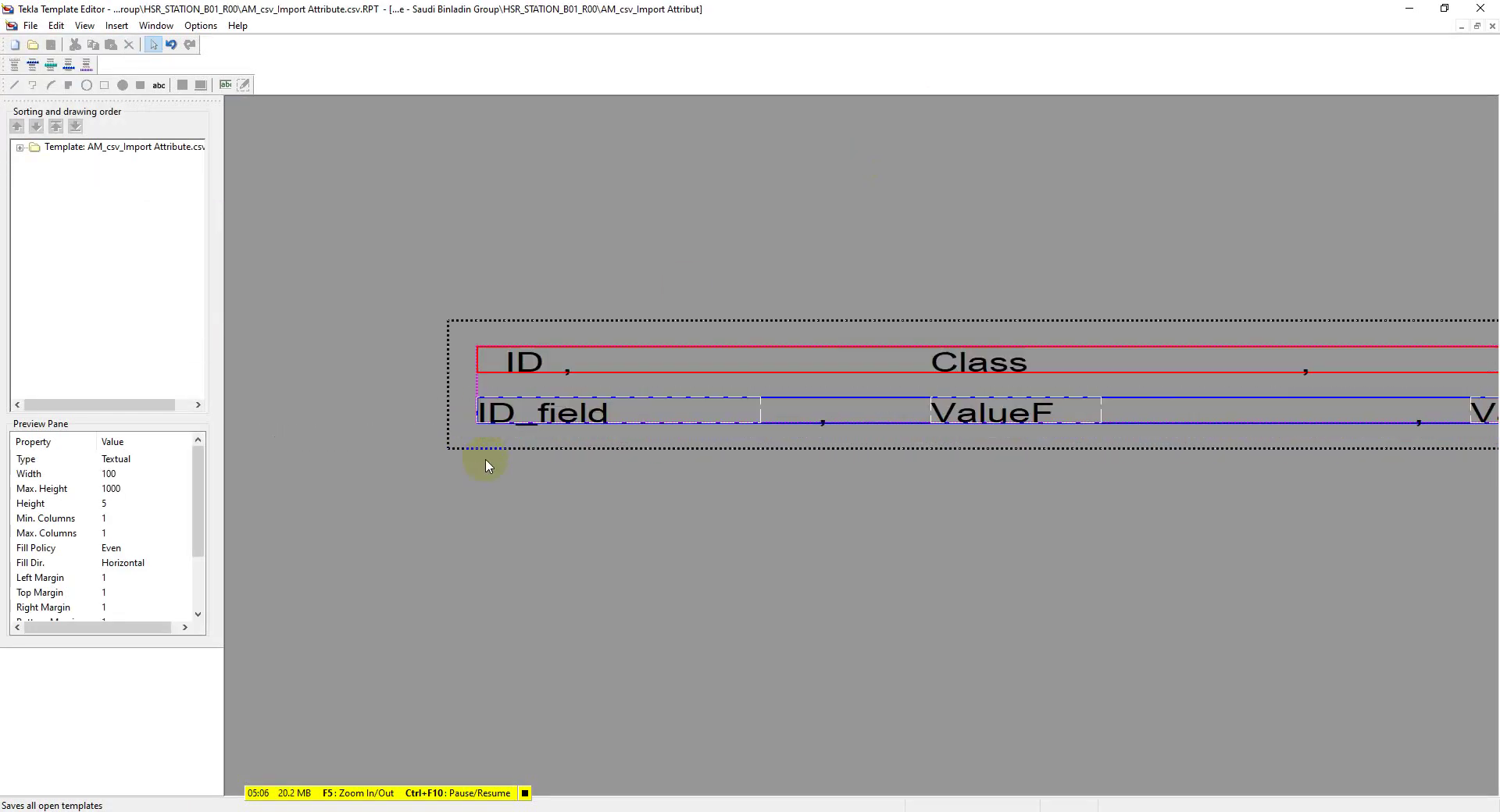
mouse_move(1184, 531)
middle_down()
mouse_move(344, 492)
mouse_move(864, 526)
middle_up()
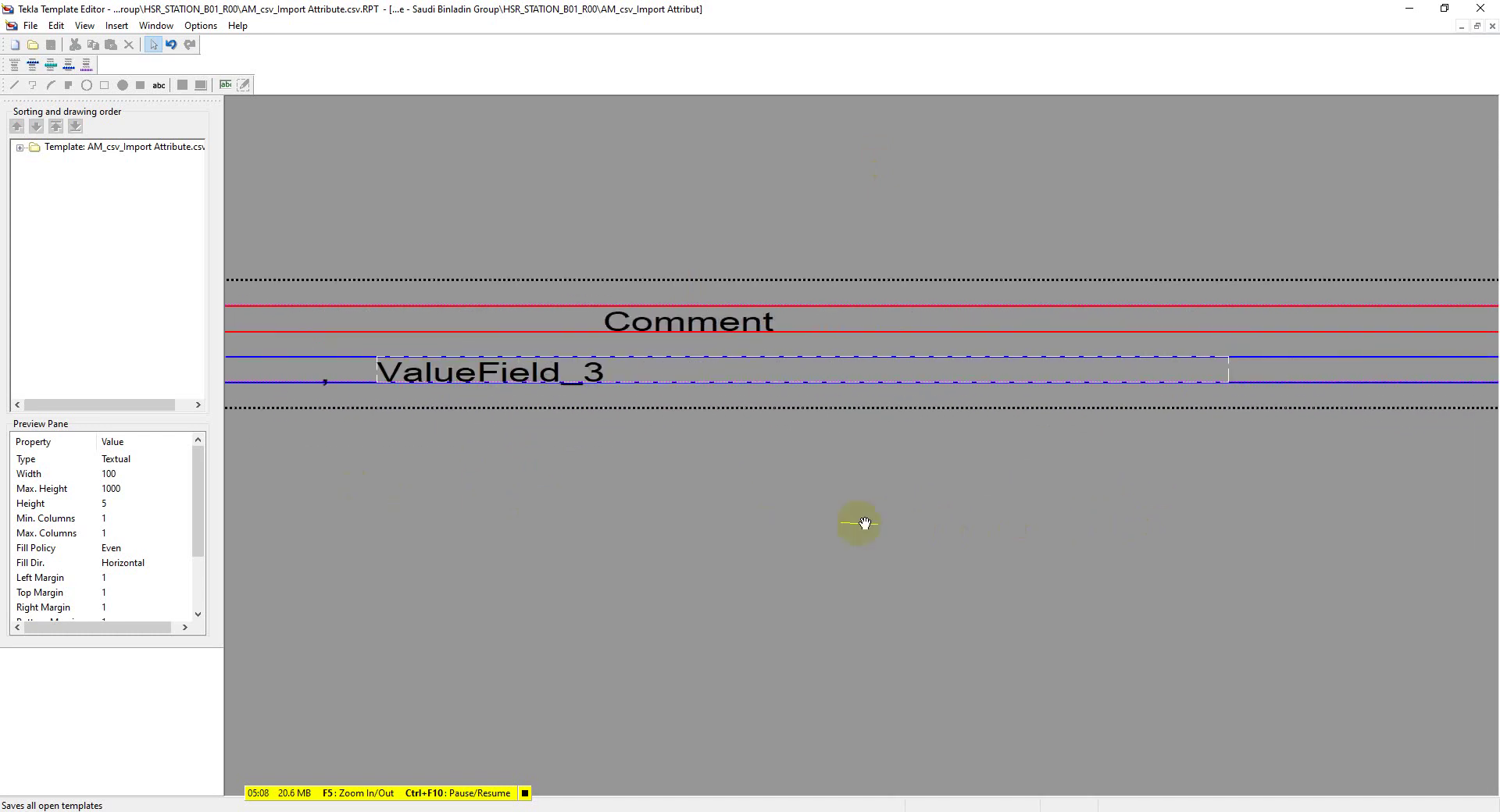
scroll(861, 527, down, 3)
scroll(862, 527, down, 2)
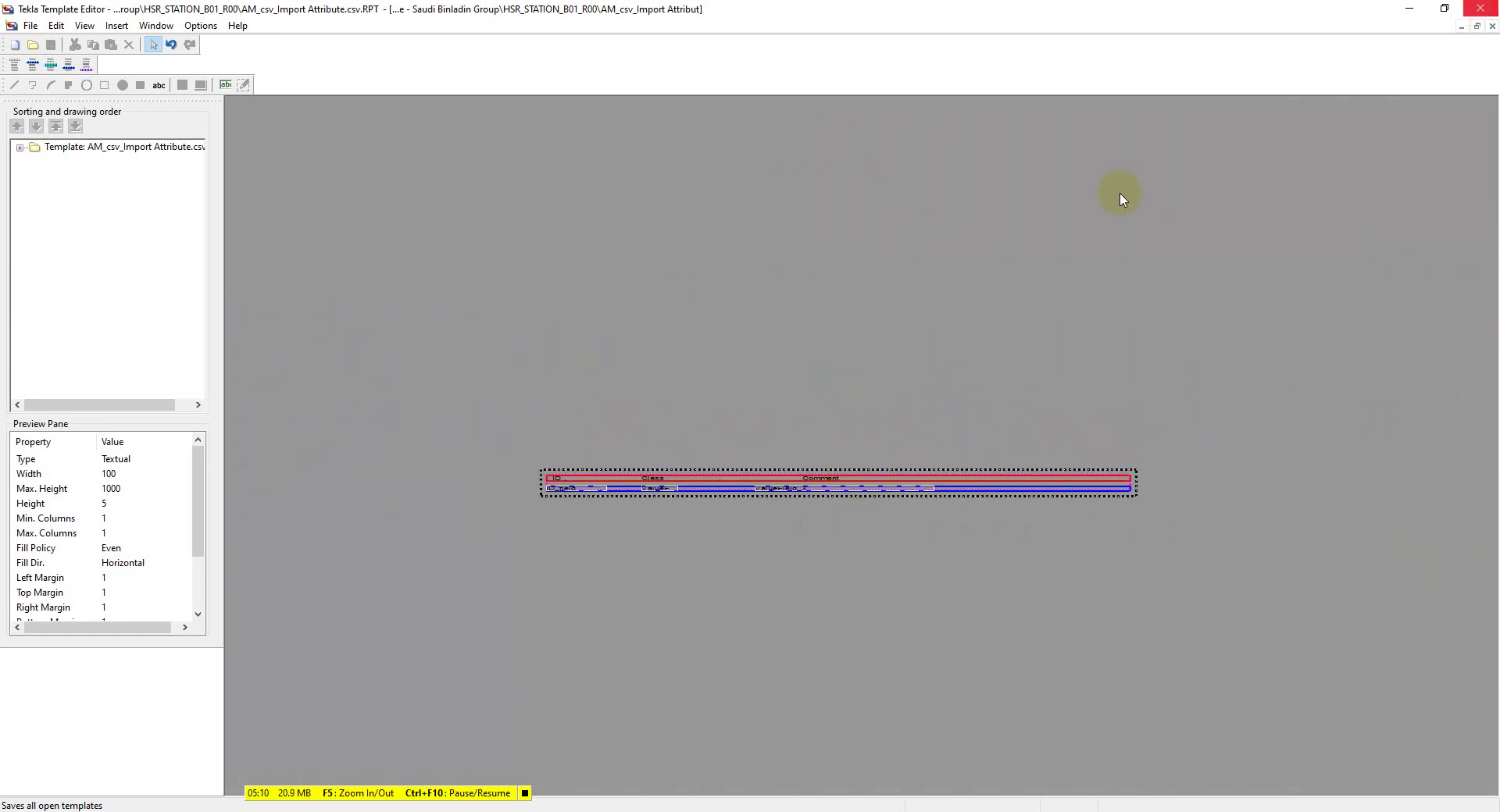